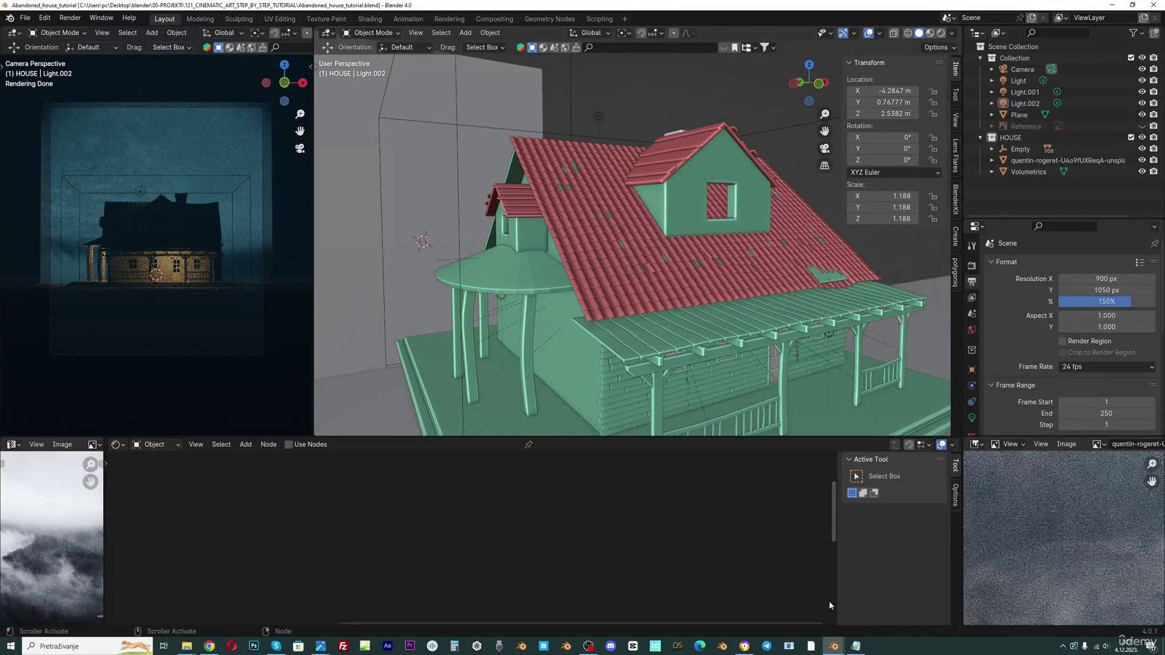
Step: Switch to the open Night_mist_horror_scene_PACKED file and look over its wheat field in the scene view
{"action": "left_click", "coordinate": [832, 646]}
{"action": "left_click", "coordinate": [883, 600]}
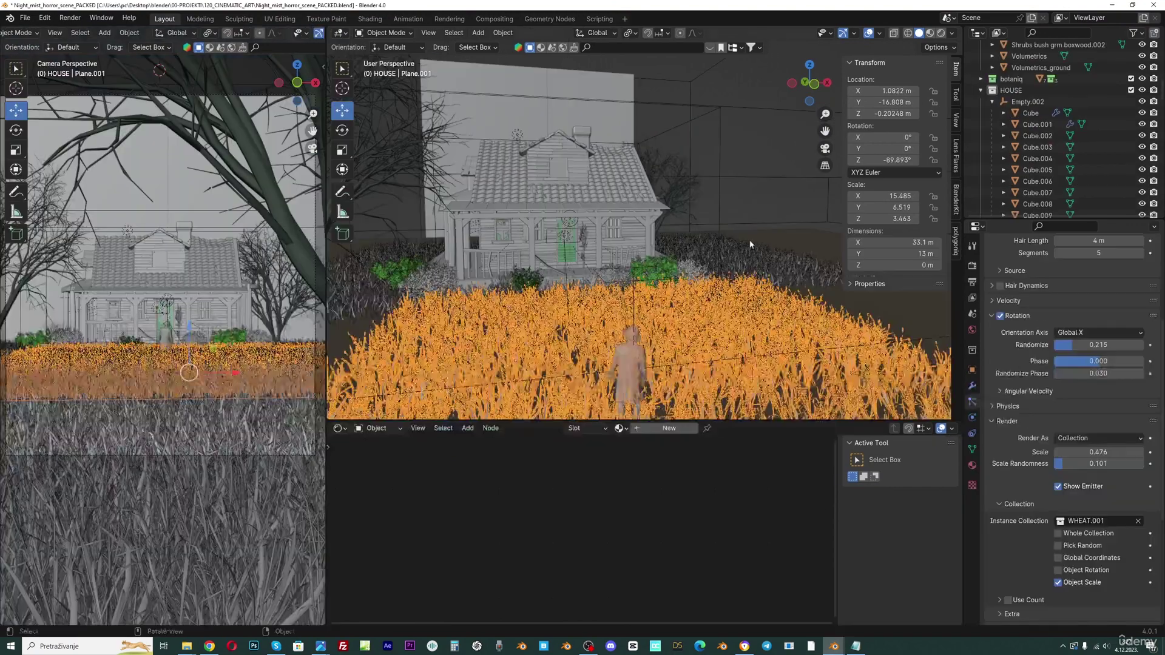
{"action": "middle_click_drag", "start_coordinate": [607, 255], "coordinate": [737, 252]}
{"action": "middle_click_drag", "start_coordinate": [824, 131], "coordinate": [743, 133]}
Step: Collapse the HOUSE collection and expand the WHEAT.001 collection to list its objects
{"action": "left_click", "coordinate": [980, 91]}
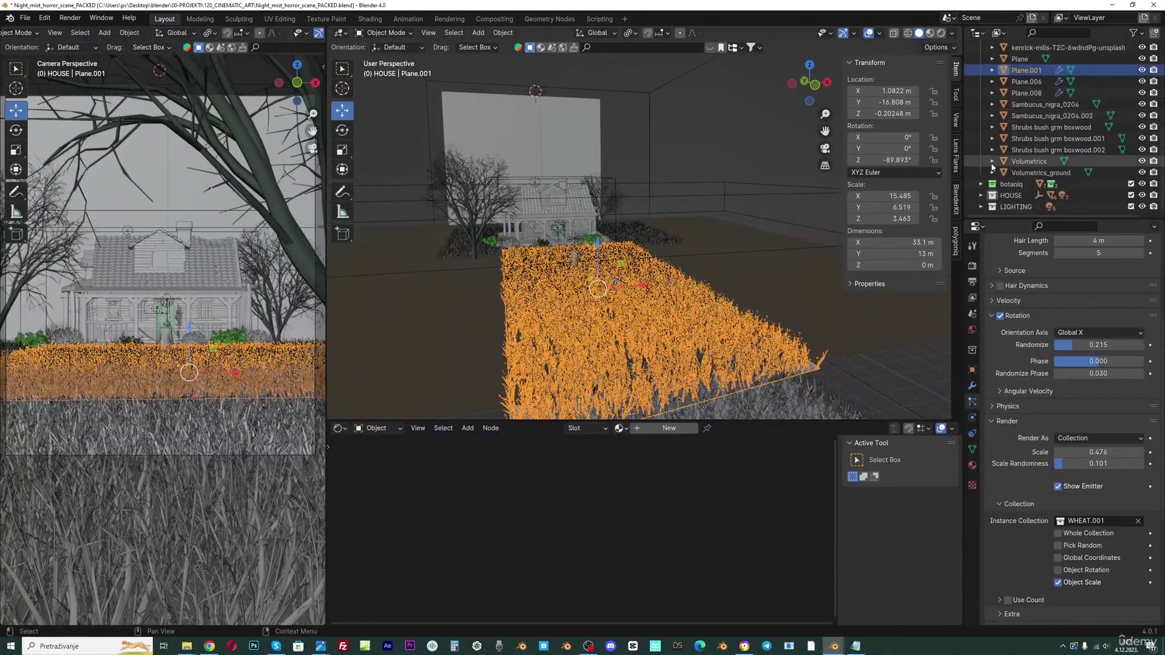
{"action": "scroll", "coordinate": [992, 165], "scroll_direction": "up", "scroll_amount": 5}
{"action": "scroll", "coordinate": [992, 165], "scroll_direction": "down", "scroll_amount": 5}
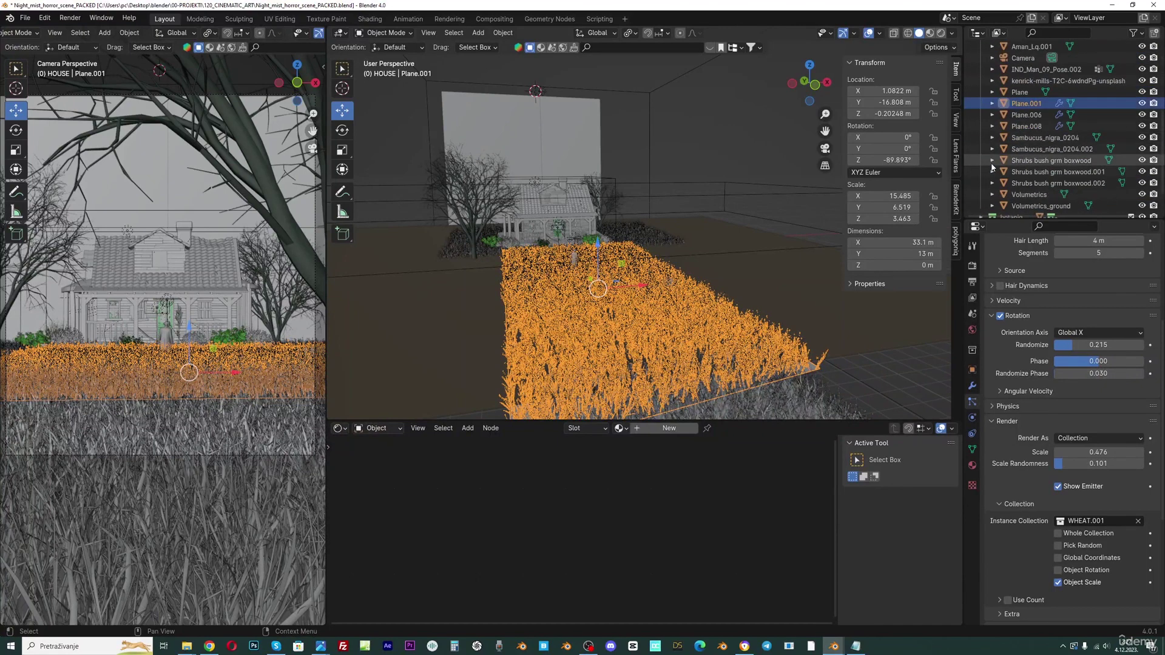
{"action": "scroll", "coordinate": [992, 165], "scroll_direction": "up", "scroll_amount": 5}
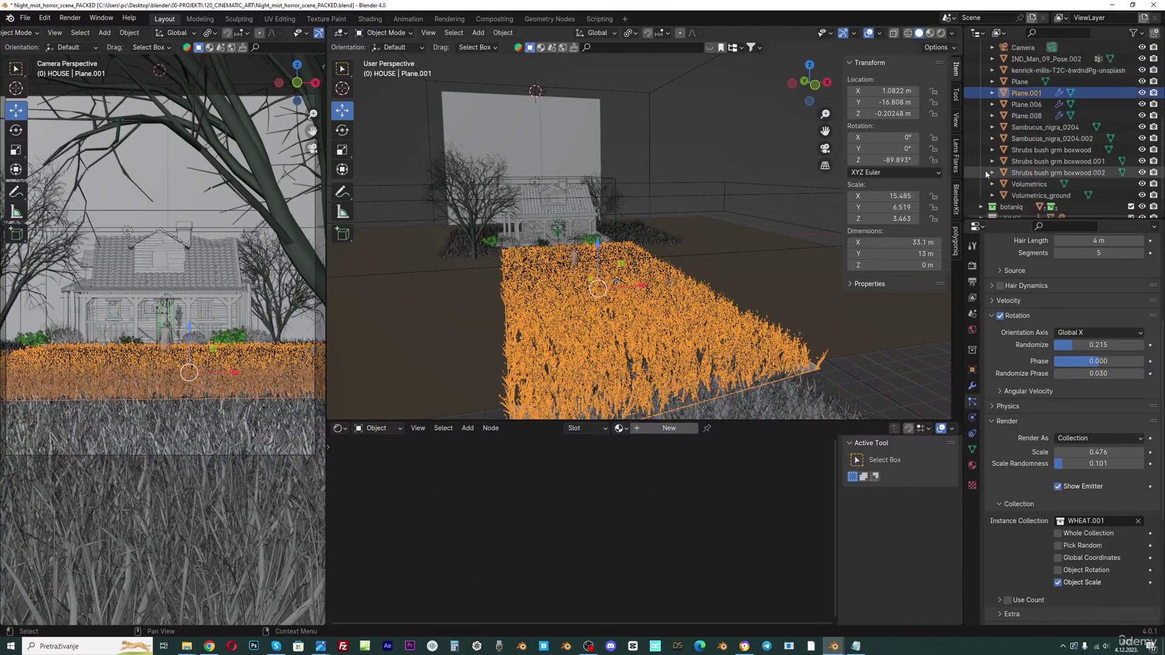
{"action": "scroll", "coordinate": [987, 174], "scroll_direction": "up", "scroll_amount": 3}
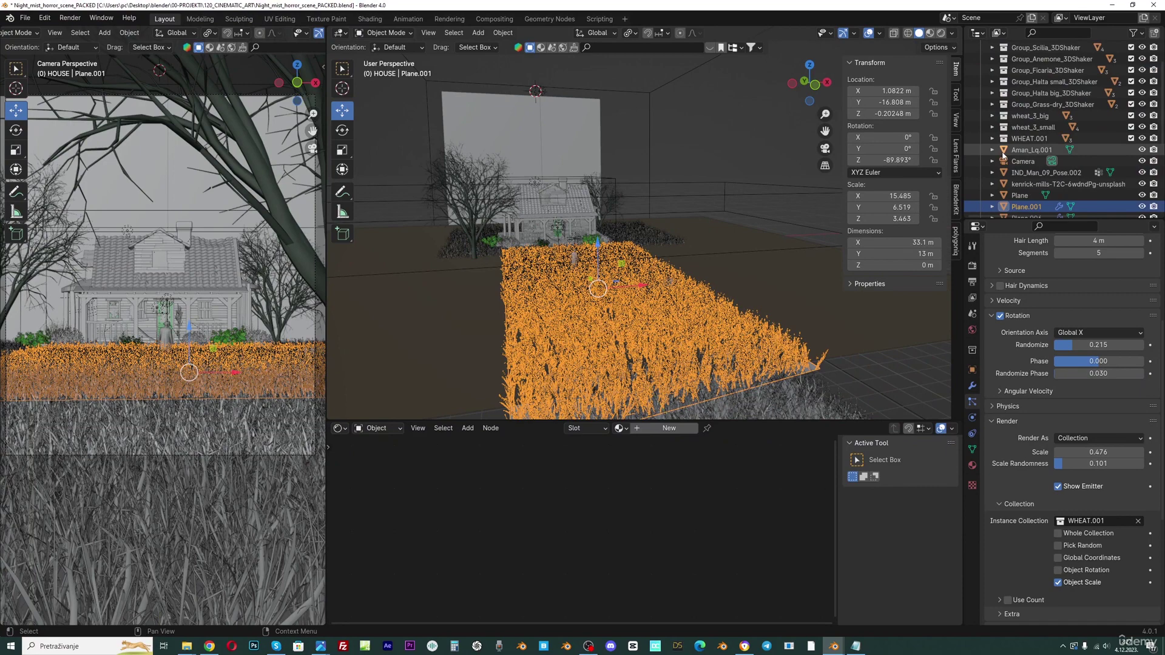
{"action": "left_click", "coordinate": [992, 138]}
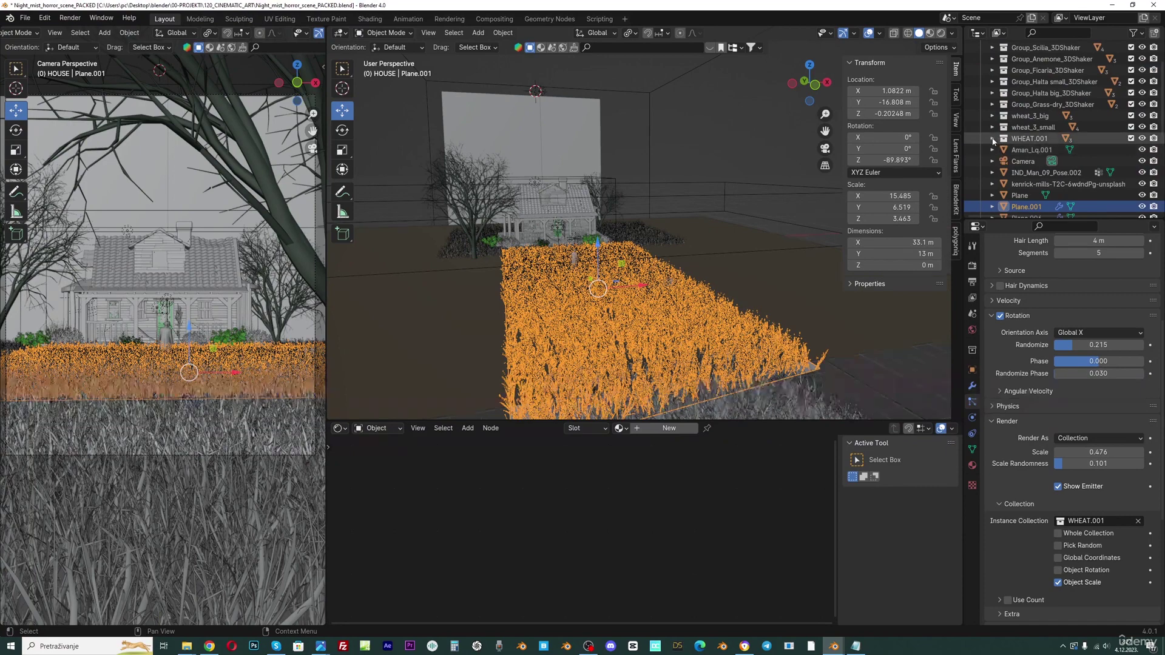
Step: Select all objects of the WHEAT.001 collection and isolate them in local view
{"action": "right_click", "coordinate": [1022, 141]}
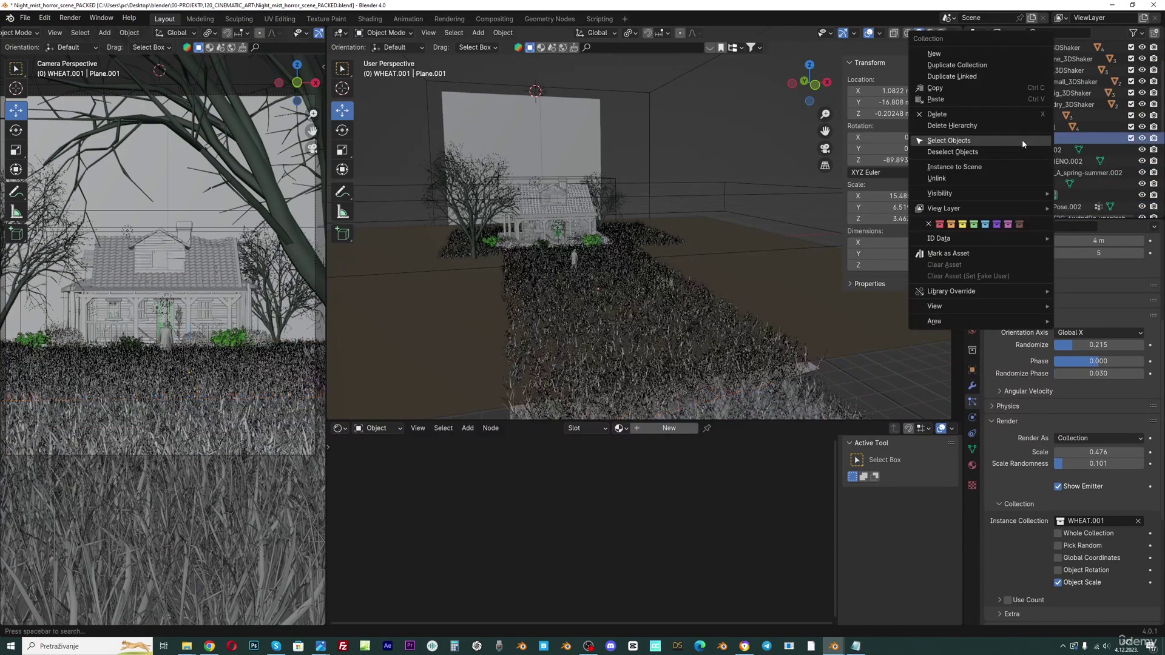
{"action": "left_click", "coordinate": [992, 141]}
{"action": "scroll", "coordinate": [621, 294], "scroll_direction": "down", "scroll_amount": 3}
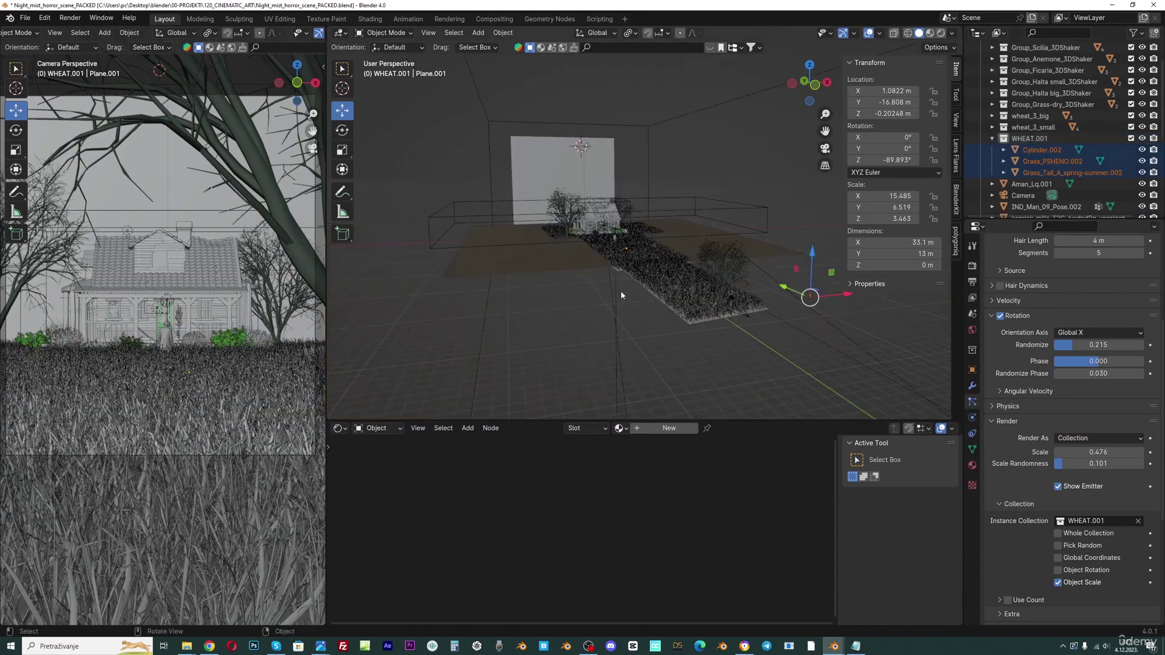
{"action": "middle_click_drag", "start_coordinate": [795, 340], "coordinate": [697, 352], "text": "shift"}
{"action": "scroll", "coordinate": [698, 351], "scroll_direction": "up", "scroll_amount": 3}
{"action": "scroll", "coordinate": [692, 329], "scroll_direction": "down", "scroll_amount": 2}
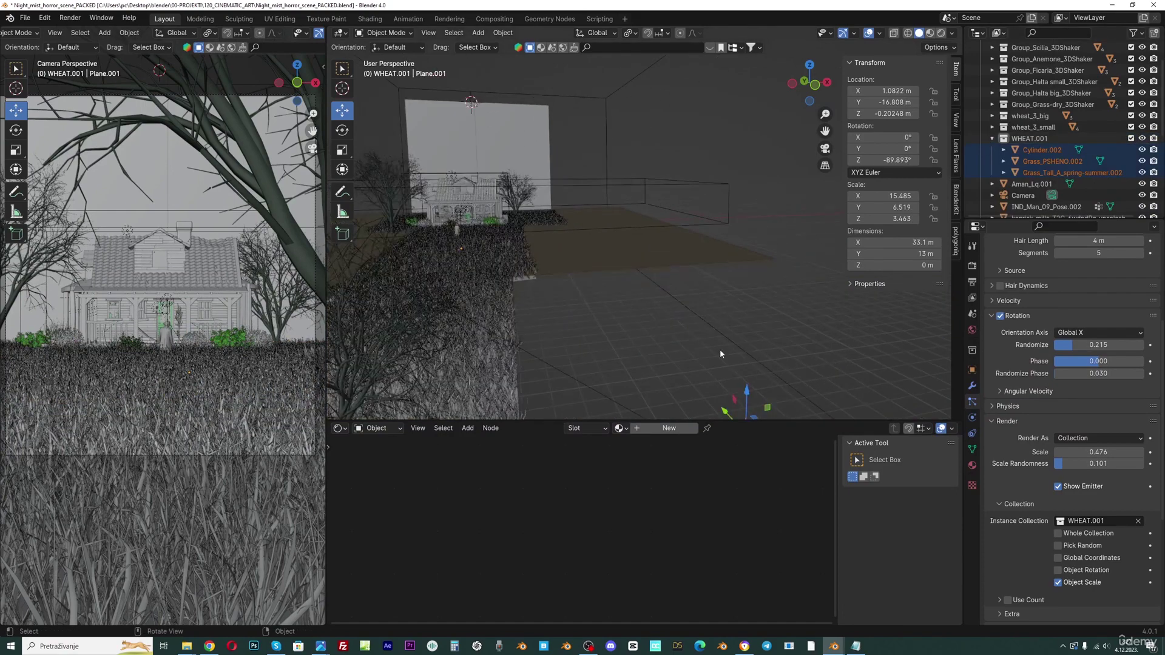
{"action": "scroll", "coordinate": [721, 354], "scroll_direction": "down", "scroll_amount": 2}
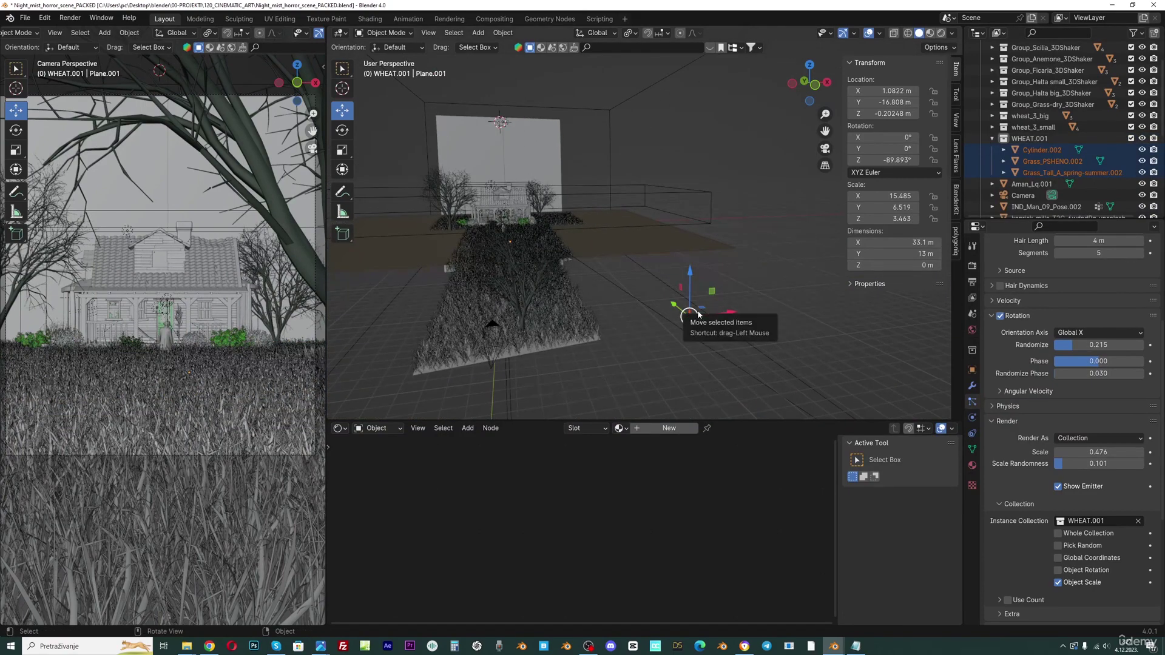
{"action": "key", "text": "KP_Divide"}
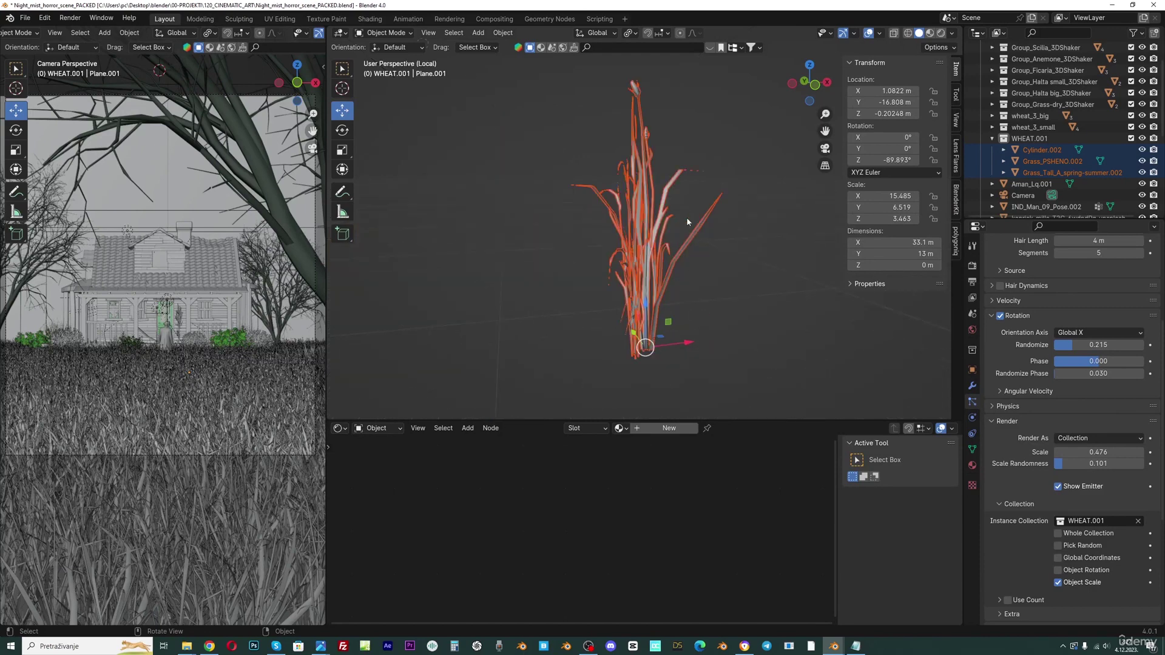
Step: Examine the isolated wheat models from several angles, selecting Grass_Tall_A_spring-summer.002 on its own
{"action": "left_click", "coordinate": [524, 150]}
{"action": "left_click", "coordinate": [664, 264]}
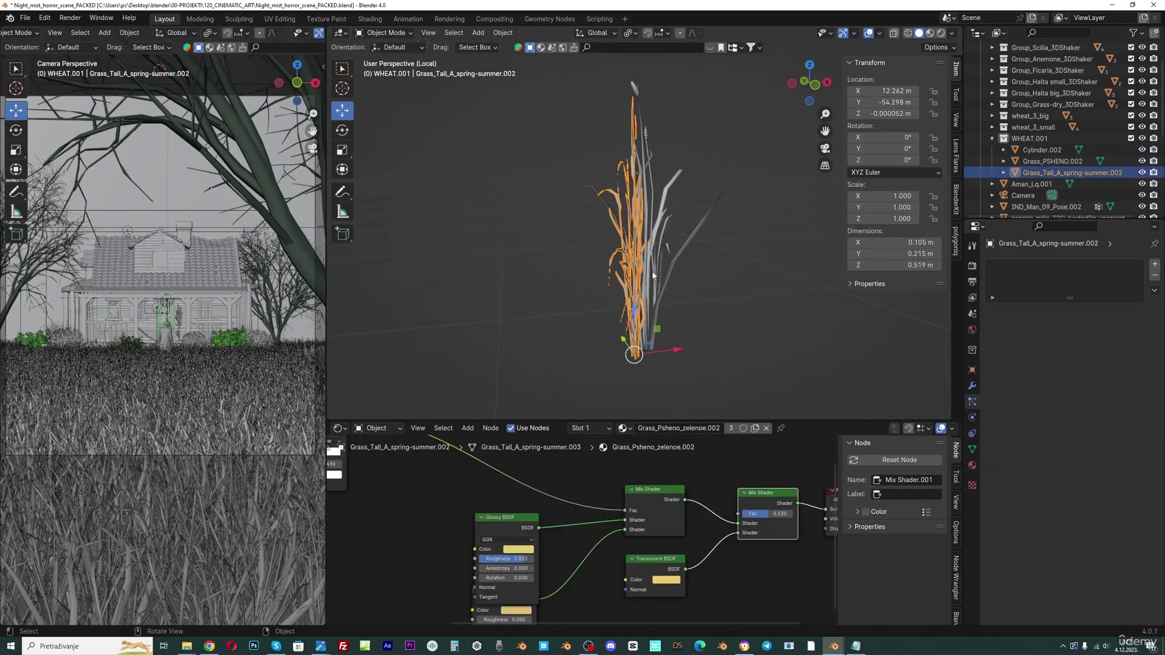
{"action": "left_click", "coordinate": [663, 264]}
{"action": "left_click", "coordinate": [631, 265]}
{"action": "middle_click_drag", "start_coordinate": [664, 303], "coordinate": [648, 301]}
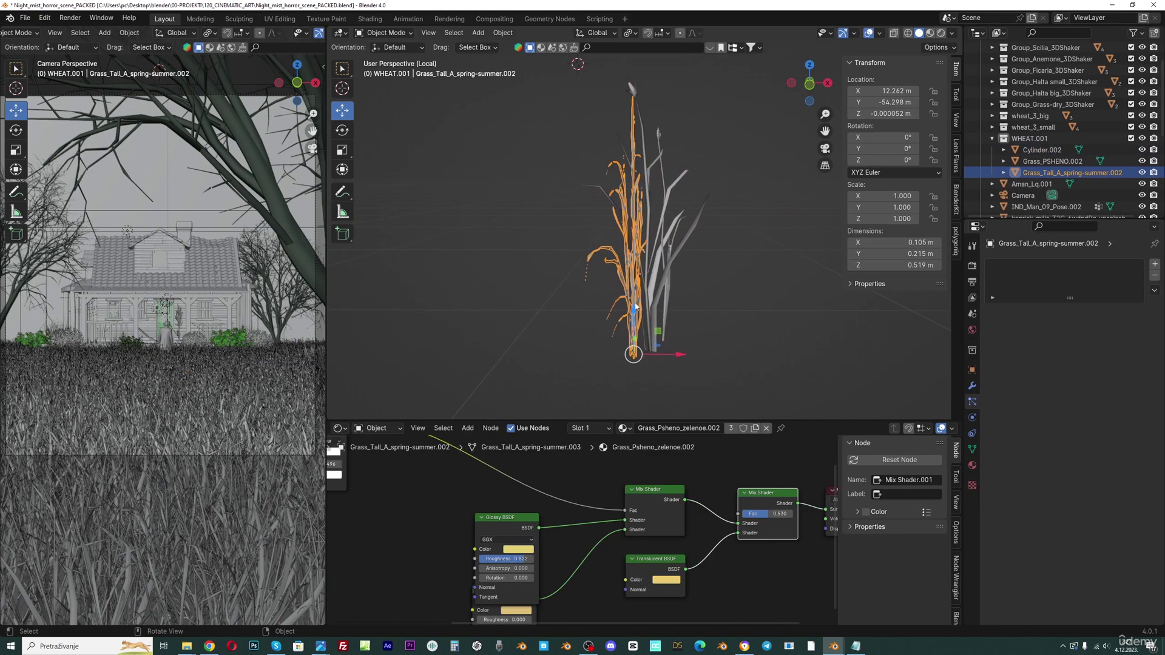
{"action": "scroll", "coordinate": [649, 301], "scroll_direction": "up", "scroll_amount": 1}
{"action": "scroll", "coordinate": [720, 307], "scroll_direction": "down", "scroll_amount": 2}
{"action": "middle_click_drag", "start_coordinate": [723, 306], "coordinate": [674, 303]}
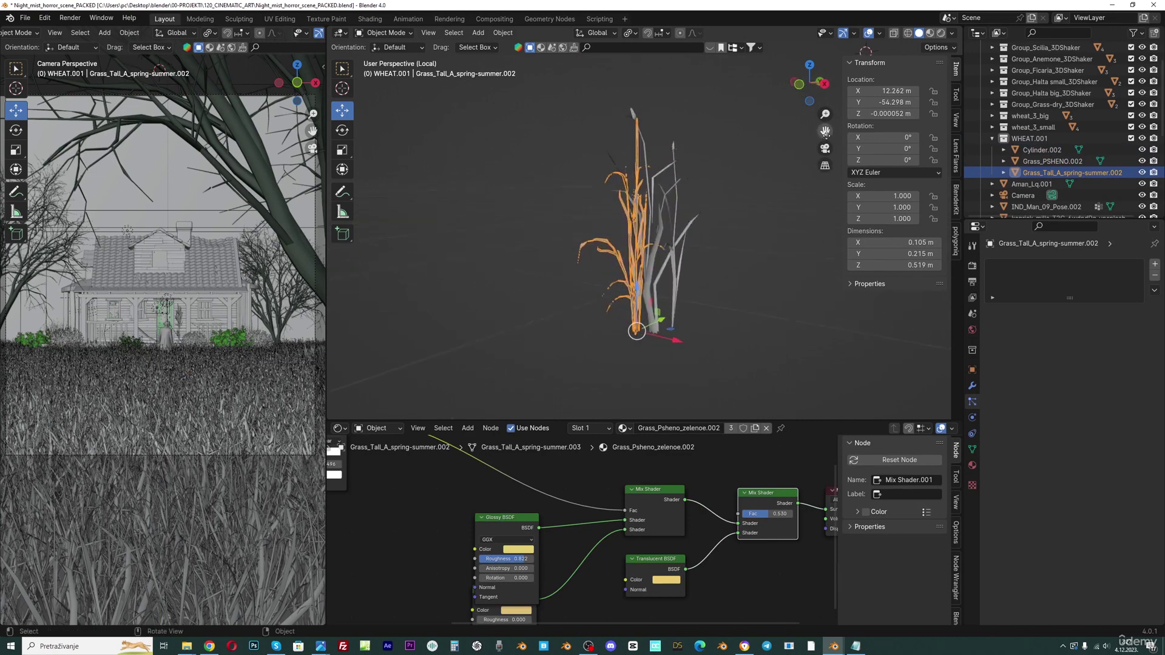
{"action": "left_click_drag", "start_coordinate": [825, 131], "coordinate": [756, 171]}
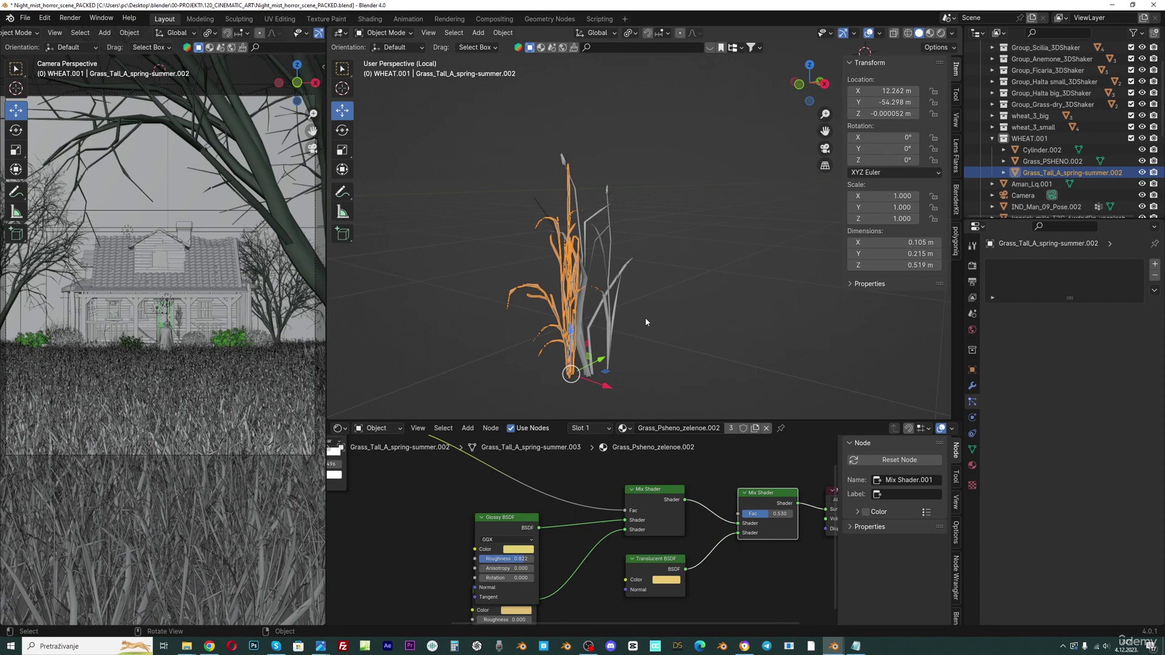
Step: Select all objects of the WHEAT.001 collection again and copy them
{"action": "right_click", "coordinate": [1024, 142]}
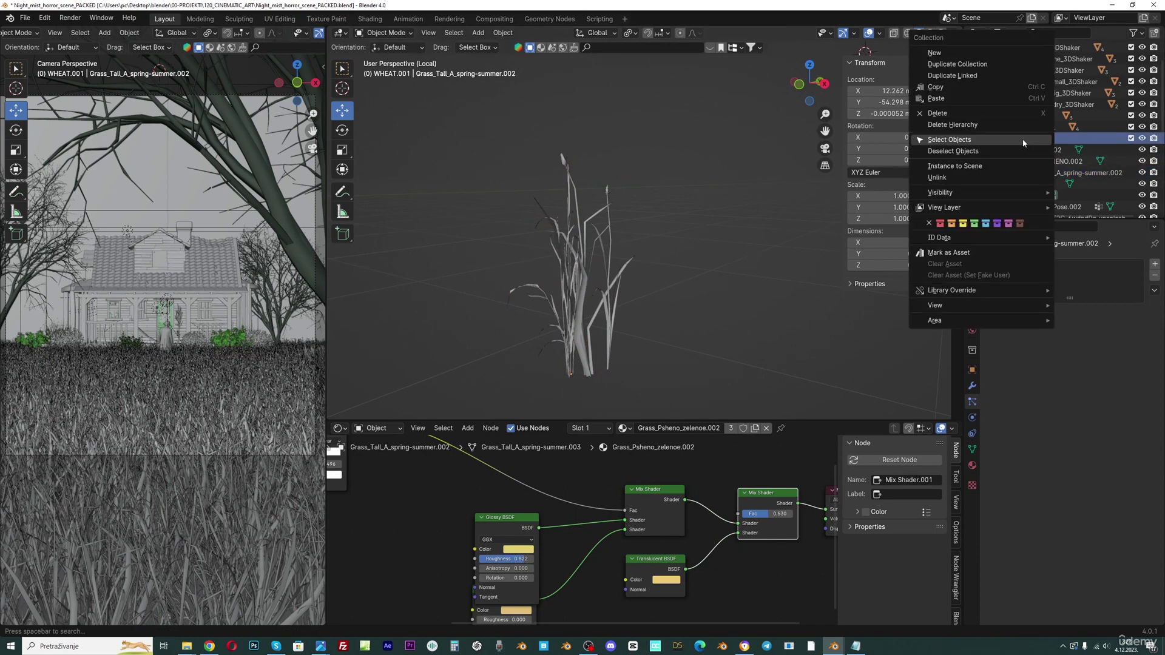
{"action": "left_click", "coordinate": [1022, 144]}
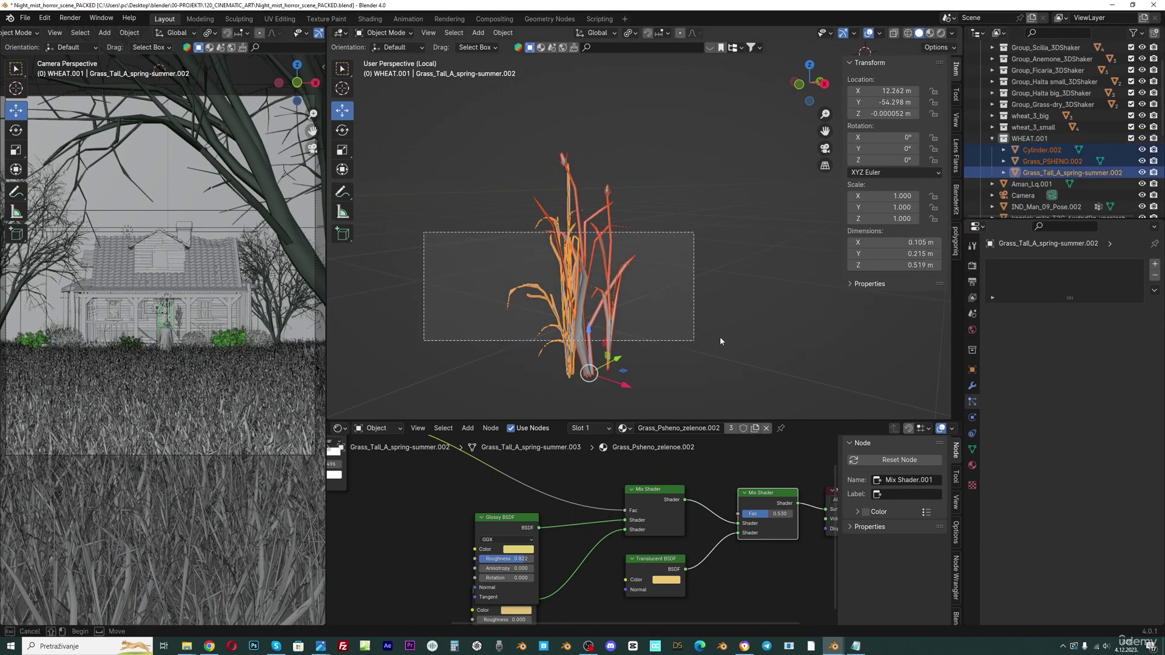
{"action": "right_click", "coordinate": [574, 274]}
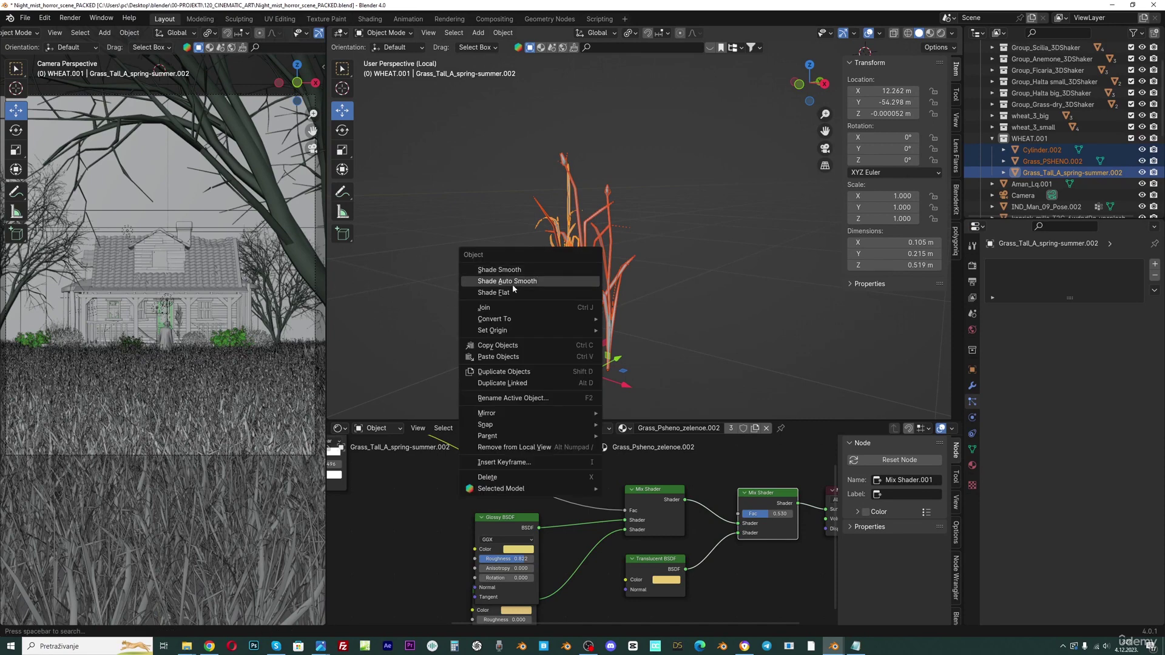
{"action": "left_click", "coordinate": [504, 345]}
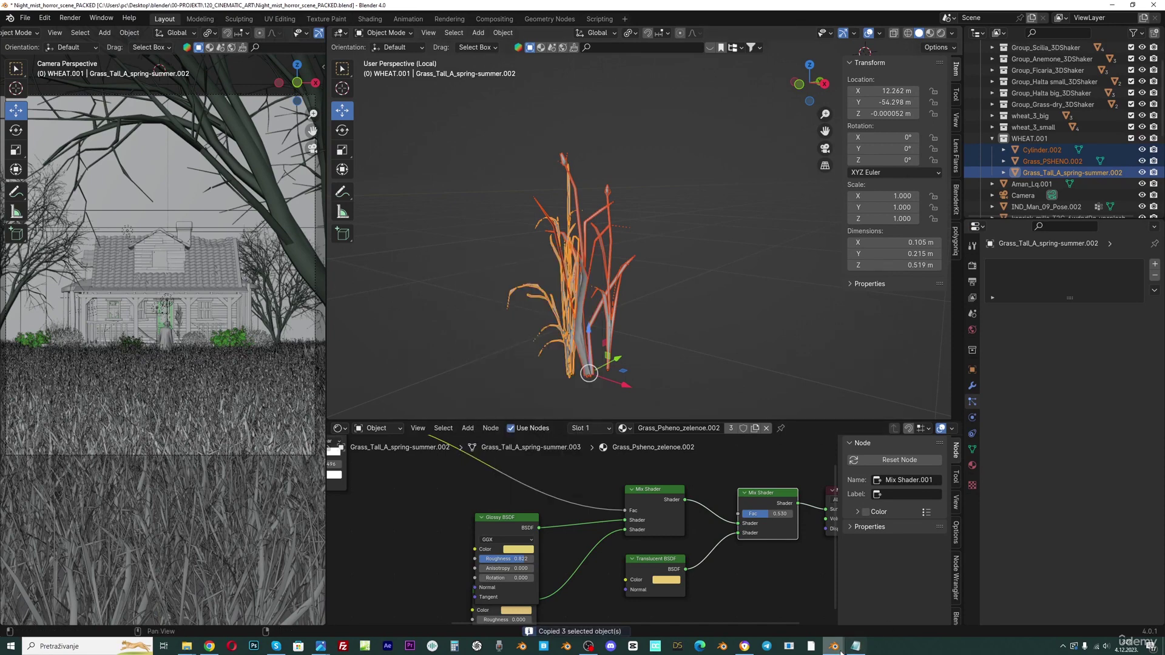
Step: Switch to the Abandoned_house_tutorial file and paste the copied wheat objects into the scene
{"action": "mouse_move", "coordinate": [836, 649]}
{"action": "left_click", "coordinate": [775, 605]}
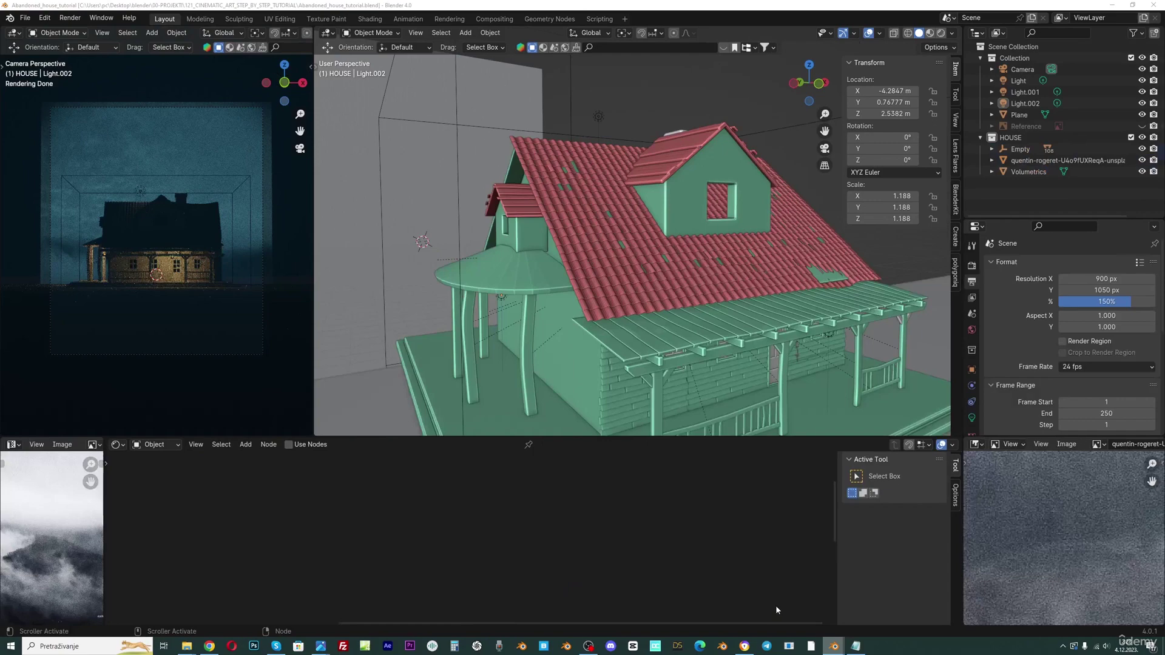
{"action": "scroll", "coordinate": [707, 257], "scroll_direction": "down", "scroll_amount": 10}
{"action": "middle_click_drag", "start_coordinate": [707, 256], "coordinate": [726, 254]}
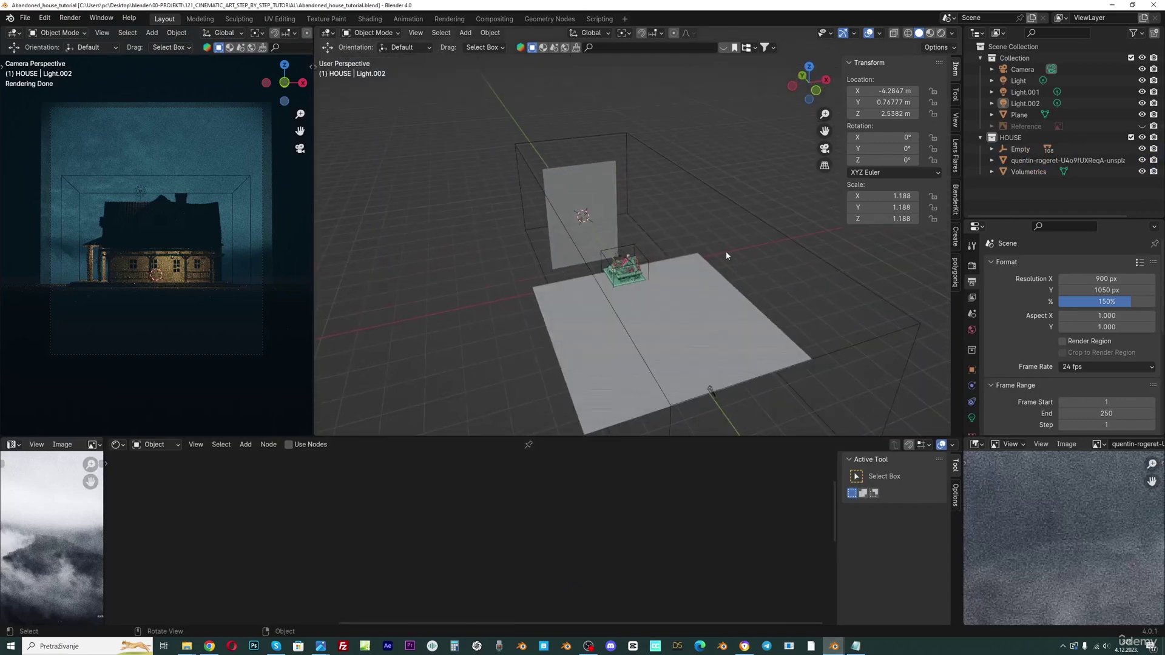
{"action": "right_click", "coordinate": [692, 199]}
{"action": "left_click", "coordinate": [649, 228]}
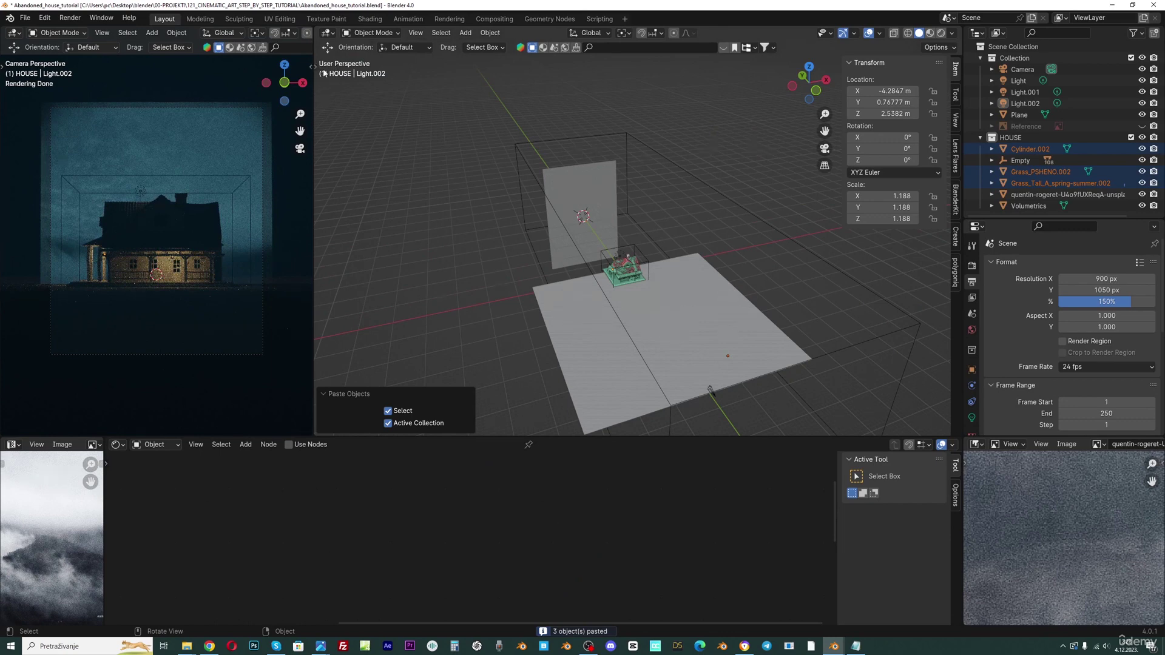
Step: Move the pasted wheat objects about 29.47 m along the X axis, off the ground plane
{"action": "left_click", "coordinate": [314, 67]}
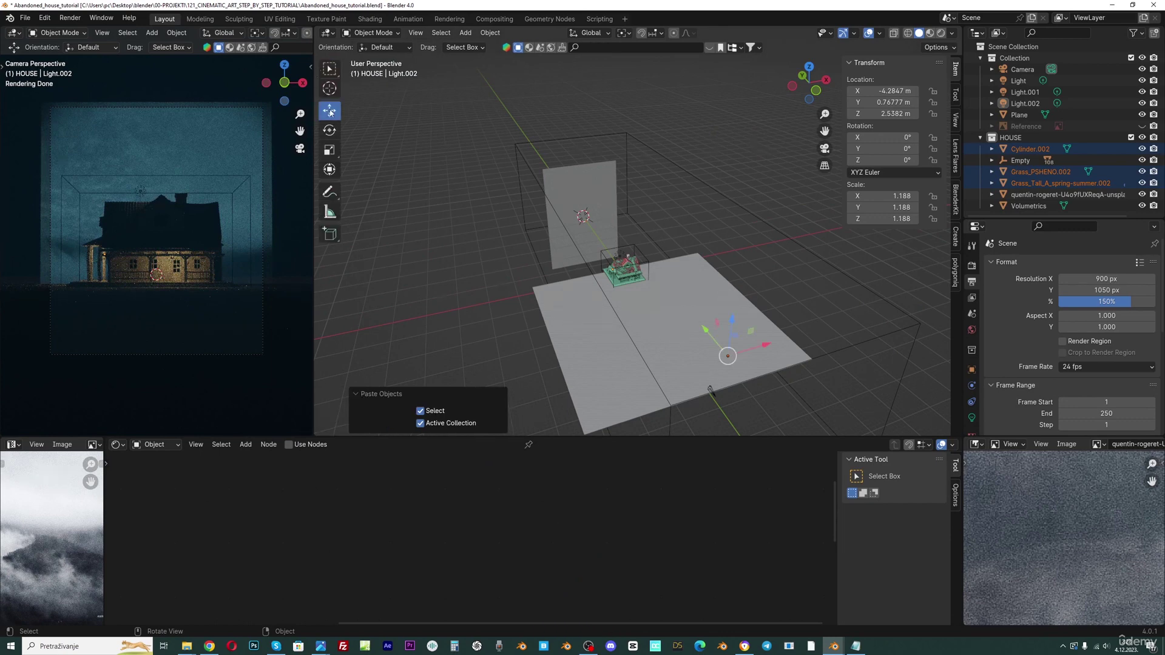
{"action": "scroll", "coordinate": [764, 312], "scroll_direction": "down", "scroll_amount": 2}
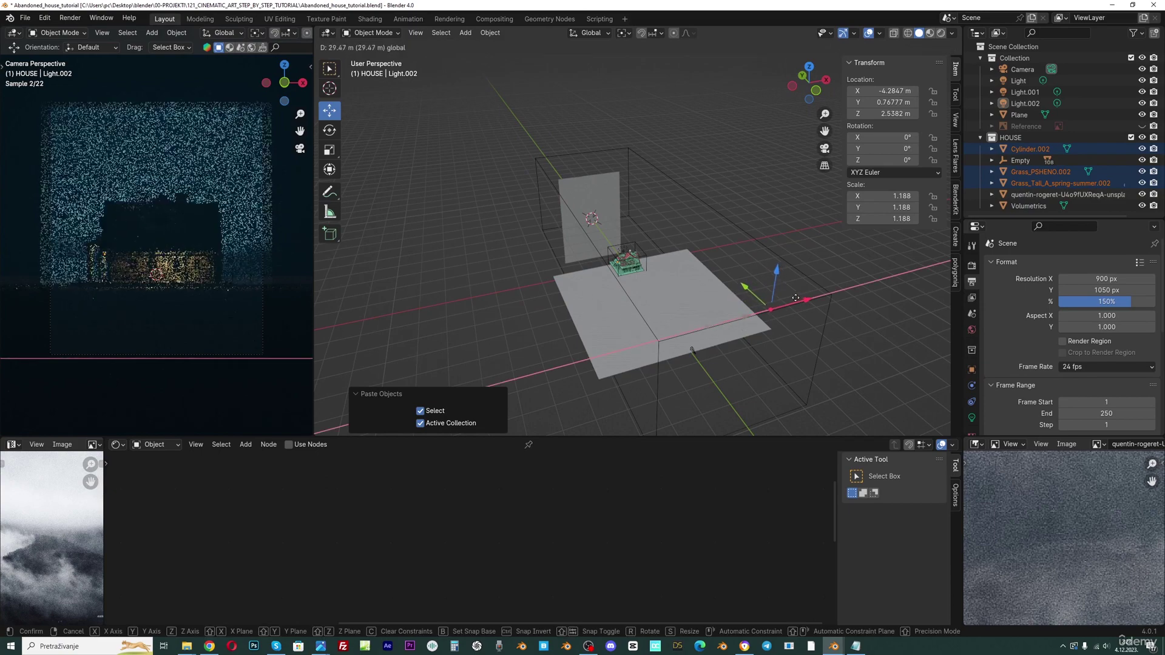
{"action": "left_click_drag", "start_coordinate": [732, 322], "coordinate": [763, 321]}
{"action": "middle_click_drag", "start_coordinate": [763, 320], "coordinate": [717, 313]}
{"action": "scroll", "coordinate": [669, 293], "scroll_direction": "up", "scroll_amount": 3}
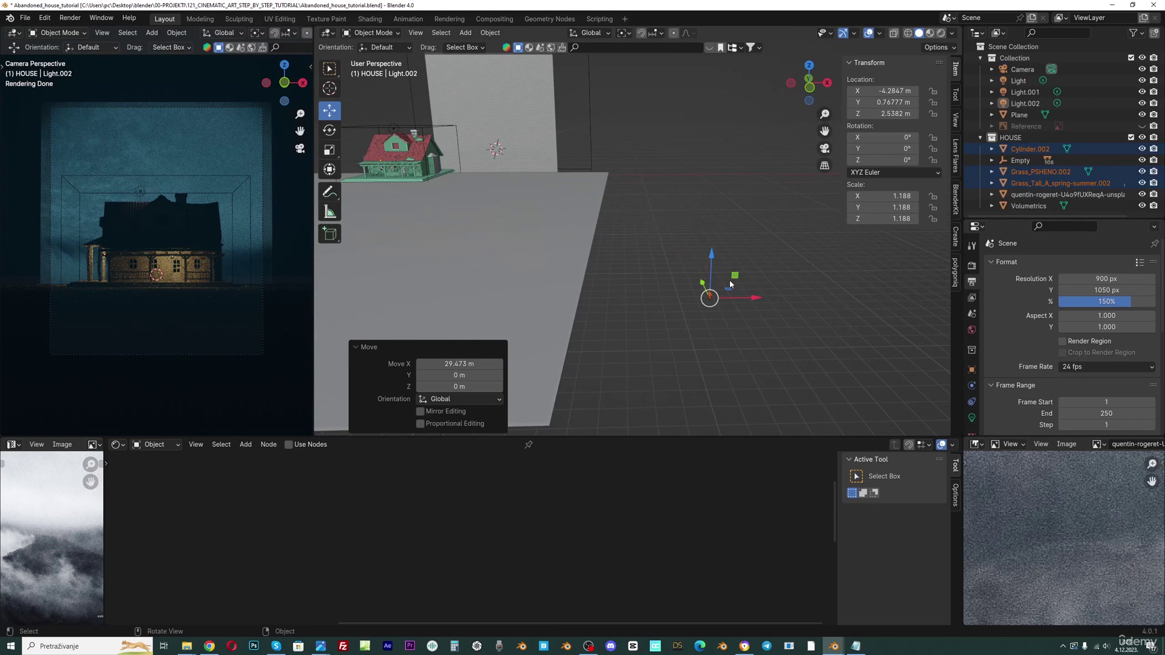
Step: Move the selected wheat objects into a new collection named WHEAT
{"action": "scroll", "coordinate": [730, 303], "scroll_direction": "up", "scroll_amount": 1}
{"action": "scroll", "coordinate": [725, 297], "scroll_direction": "down", "scroll_amount": 2}
{"action": "scroll", "coordinate": [698, 283], "scroll_direction": "up", "scroll_amount": 1}
{"action": "left_click_drag", "start_coordinate": [672, 269], "coordinate": [738, 343]}
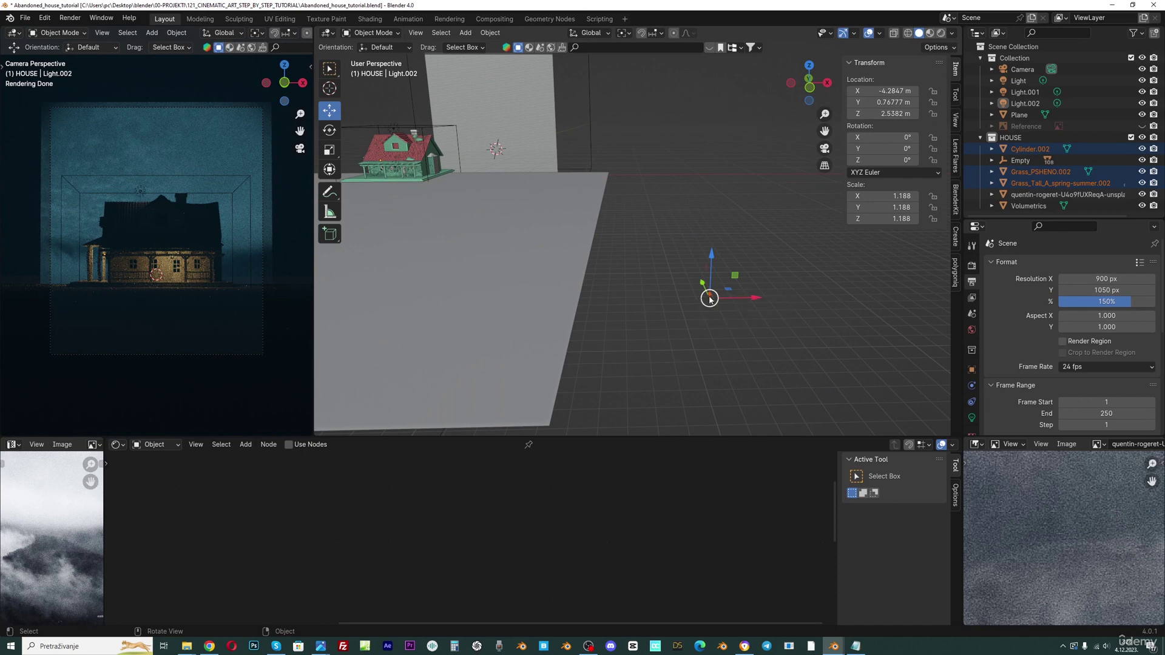
{"action": "key", "text": "m"}
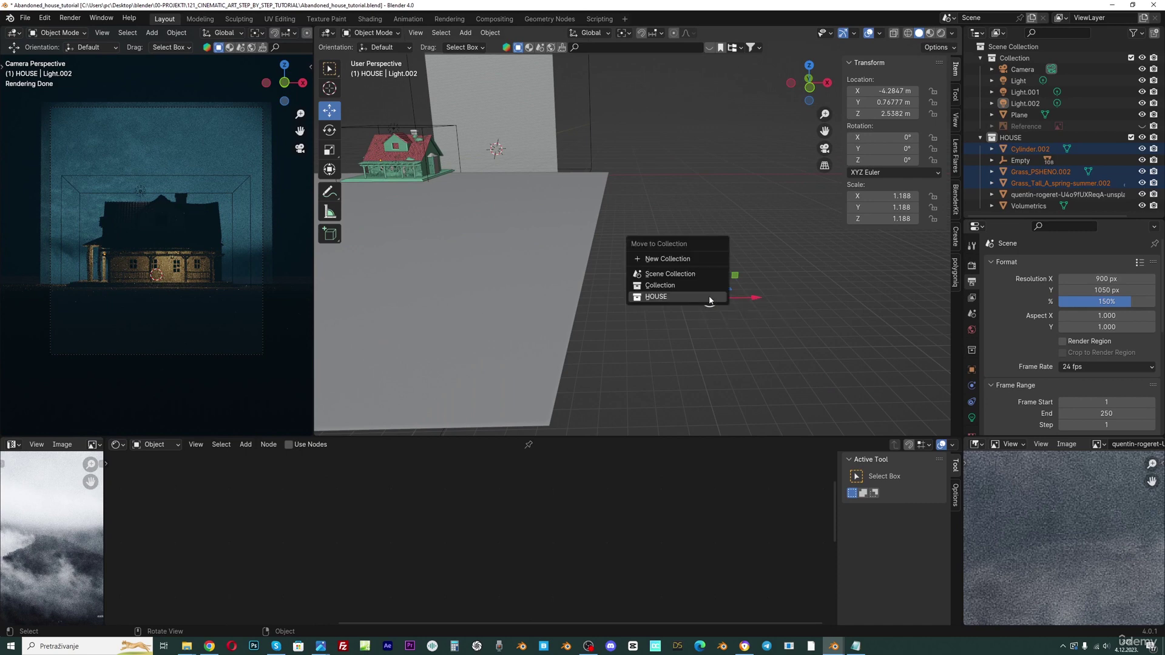
{"action": "left_click", "coordinate": [673, 261]}
{"action": "type", "text": "WHEAT"}
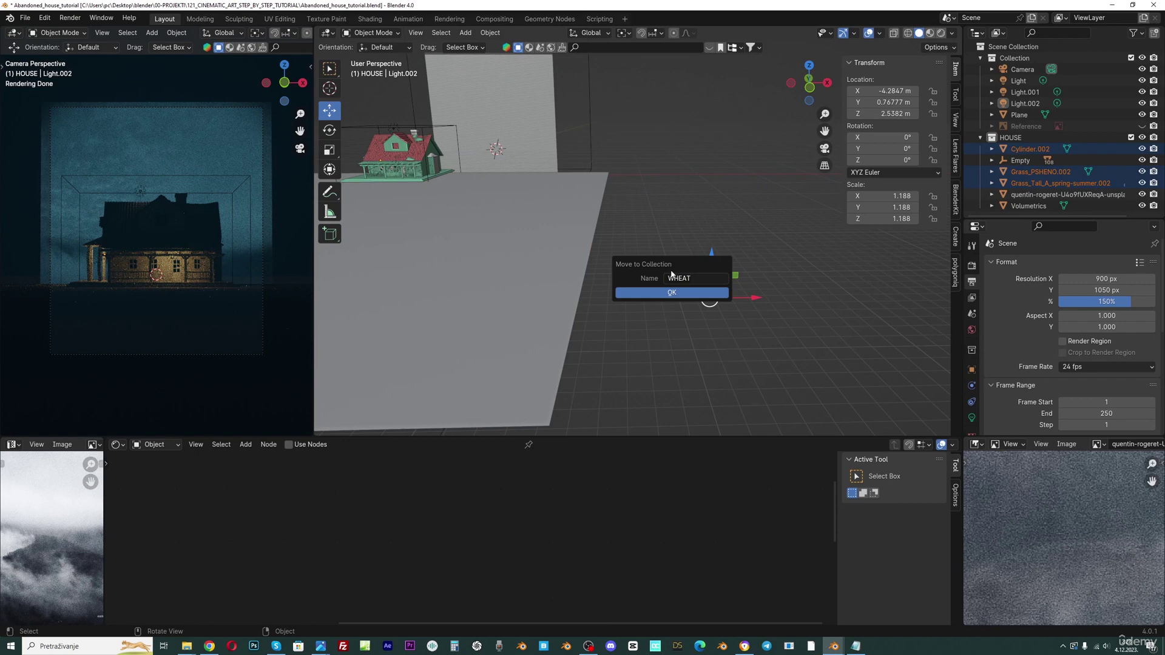
{"action": "left_click", "coordinate": [671, 292]}
Step: Select the large ground plane in front of the house
{"action": "middle_click_drag", "start_coordinate": [744, 269], "coordinate": [798, 134]}
{"action": "left_click", "coordinate": [558, 280]}
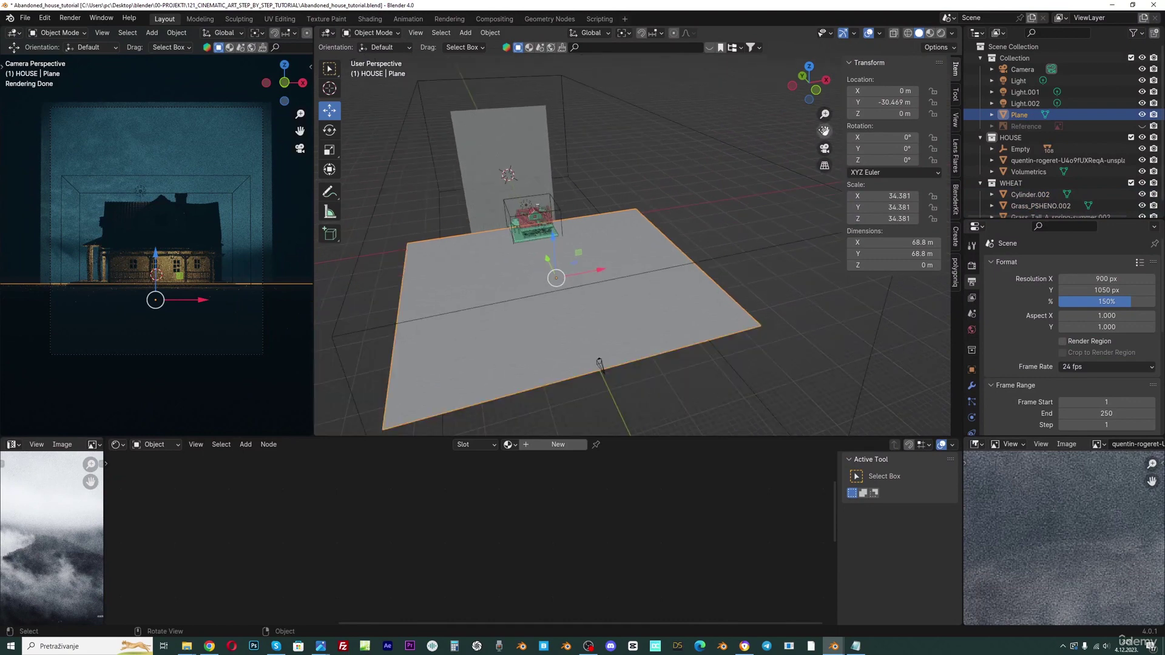
{"action": "left_click_drag", "start_coordinate": [824, 132], "coordinate": [824, 116]}
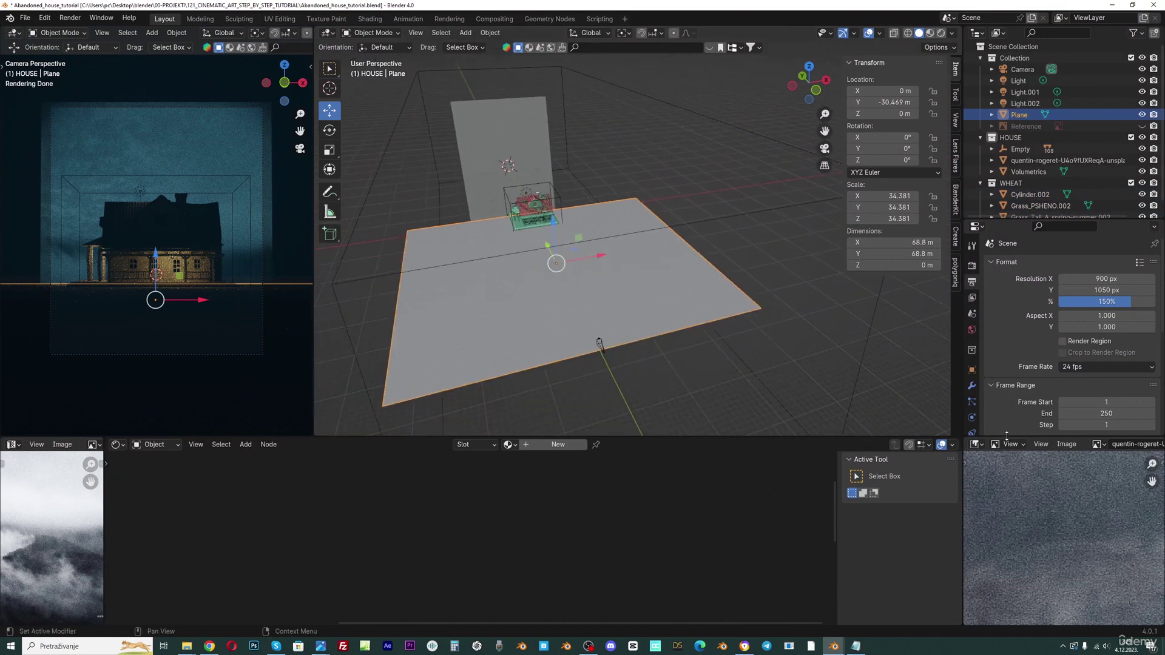
Step: Join the image editor area below the properties editor into it, so the properties editor takes the full height
{"action": "scroll", "coordinate": [1043, 515], "scroll_direction": "down", "scroll_amount": 4}
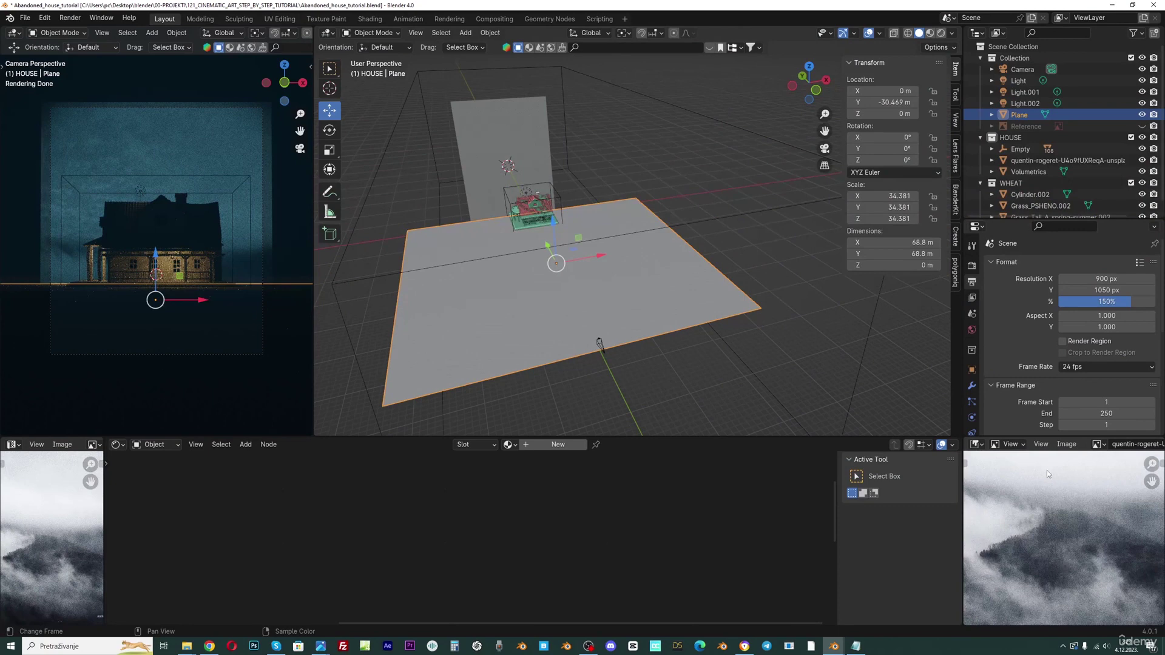
{"action": "scroll", "coordinate": [1069, 501], "scroll_direction": "down", "scroll_amount": 2}
{"action": "scroll", "coordinate": [1060, 515], "scroll_direction": "up", "scroll_amount": 2}
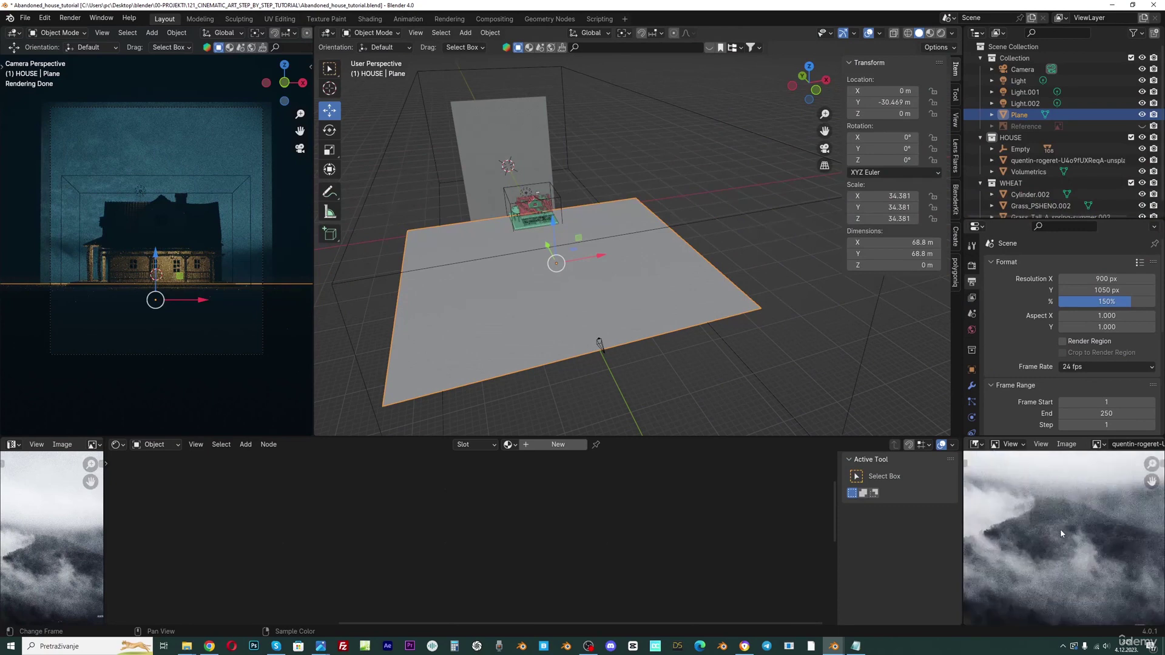
{"action": "middle_click_drag", "start_coordinate": [1055, 485], "coordinate": [1055, 532]}
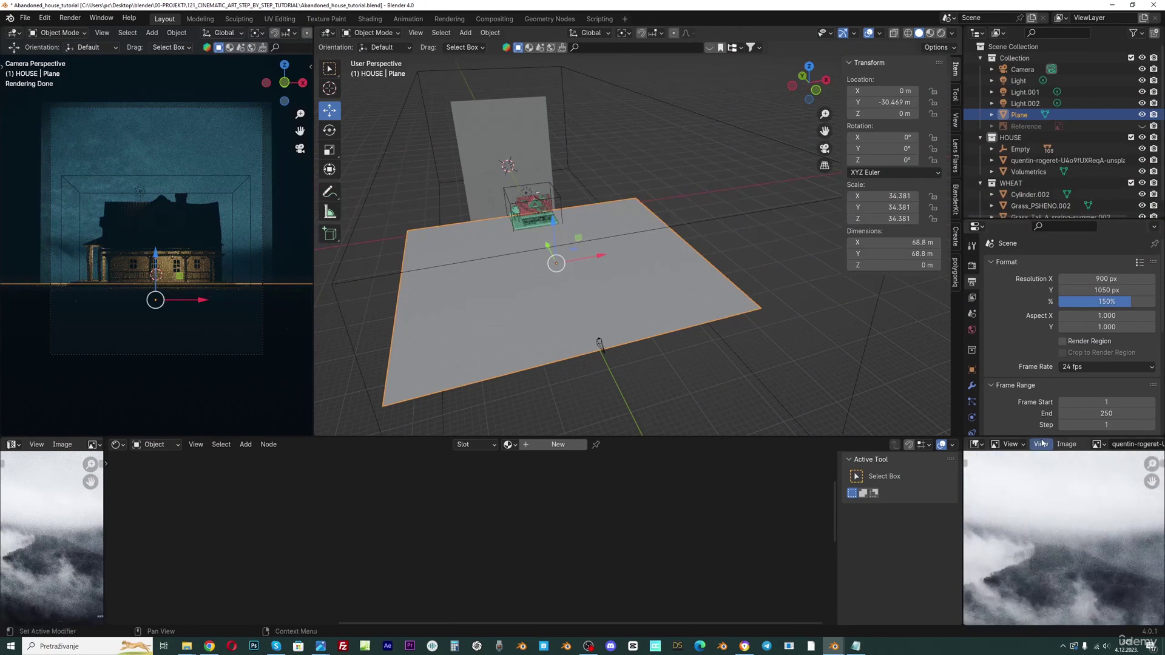
{"action": "right_click", "coordinate": [1038, 437]}
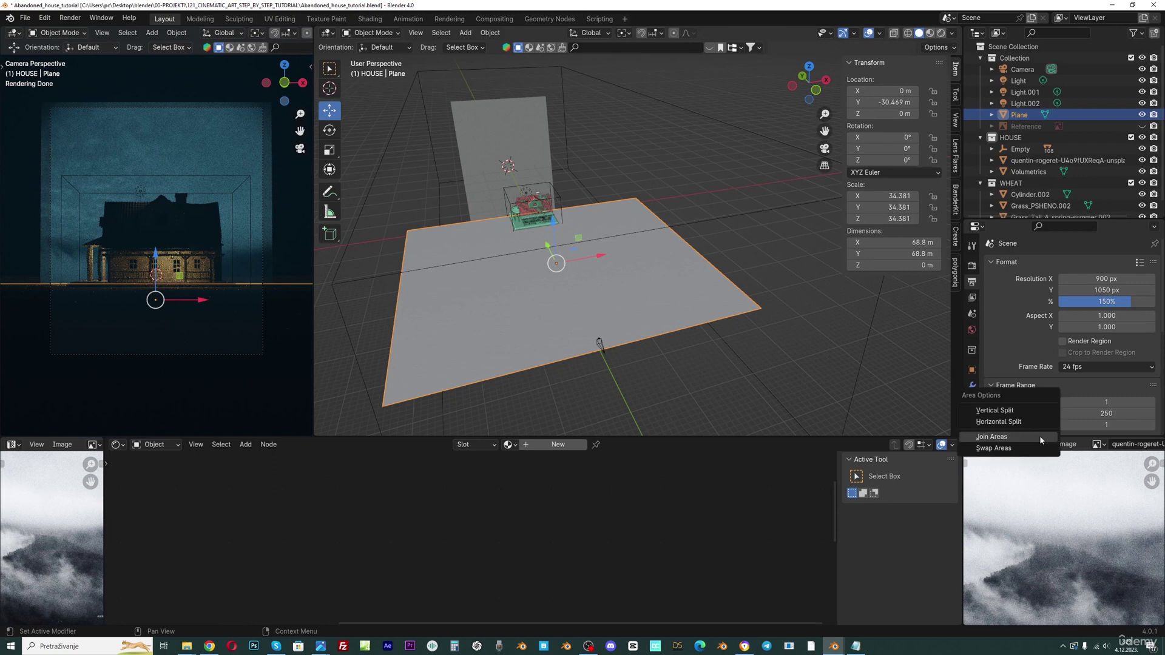
{"action": "left_click", "coordinate": [1039, 436]}
{"action": "left_click", "coordinate": [1050, 489]}
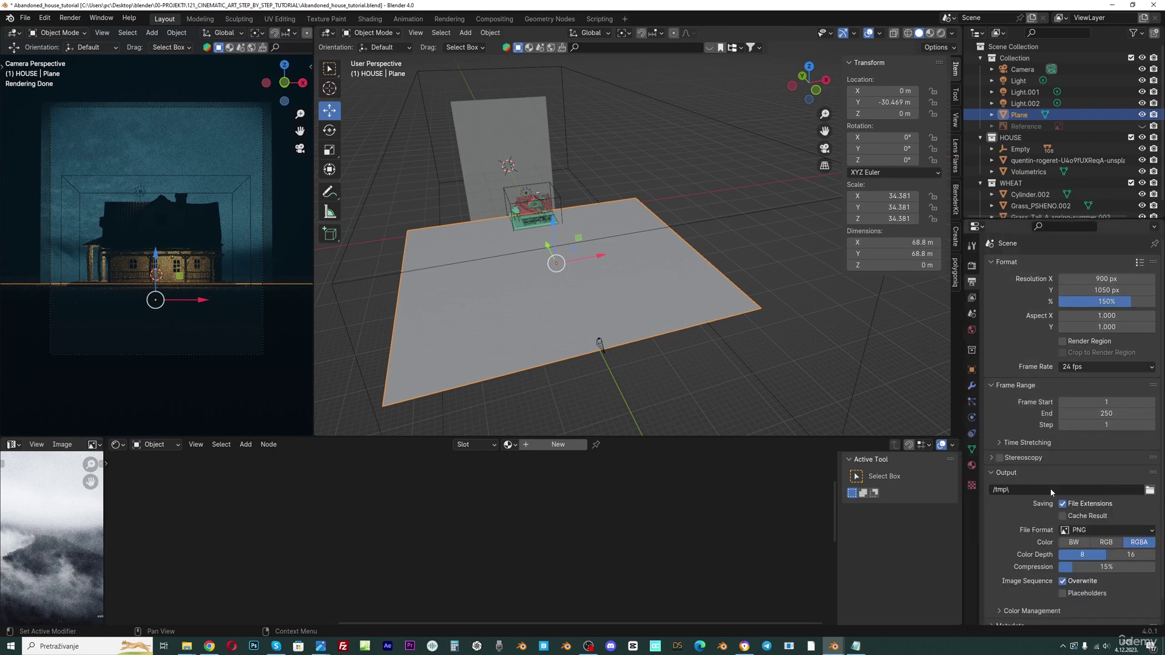
Step: Add a Hair particle system to the ground plane and apply the plane's scale
{"action": "scroll", "coordinate": [573, 290], "scroll_direction": "up", "scroll_amount": 2}
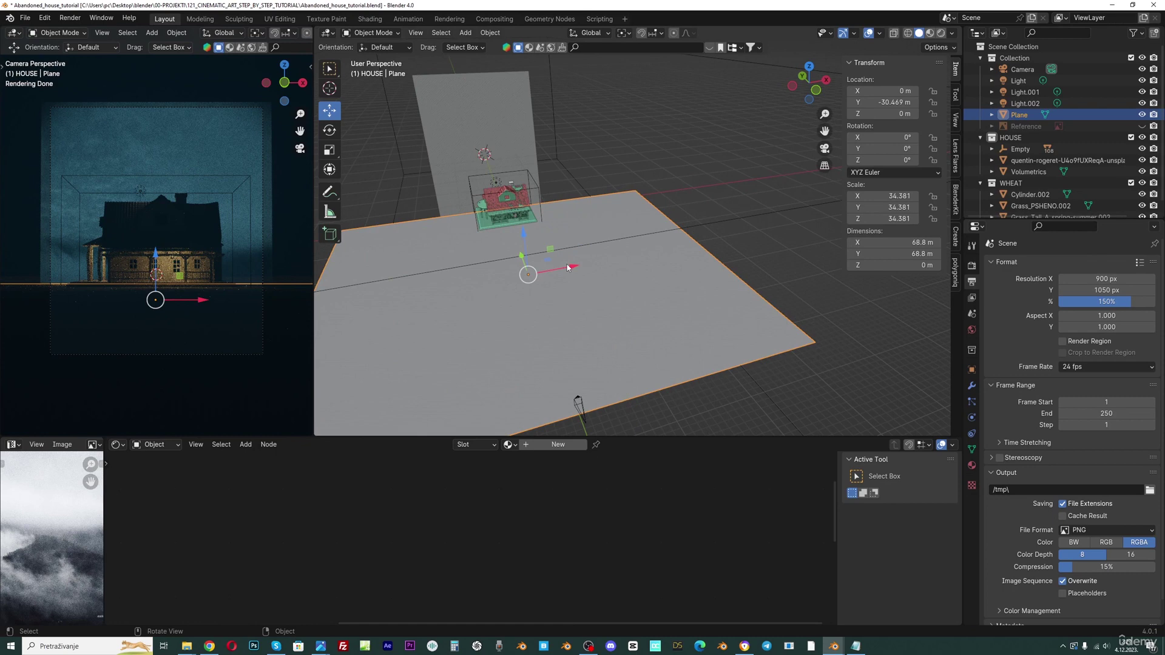
{"action": "left_click", "coordinate": [967, 401]}
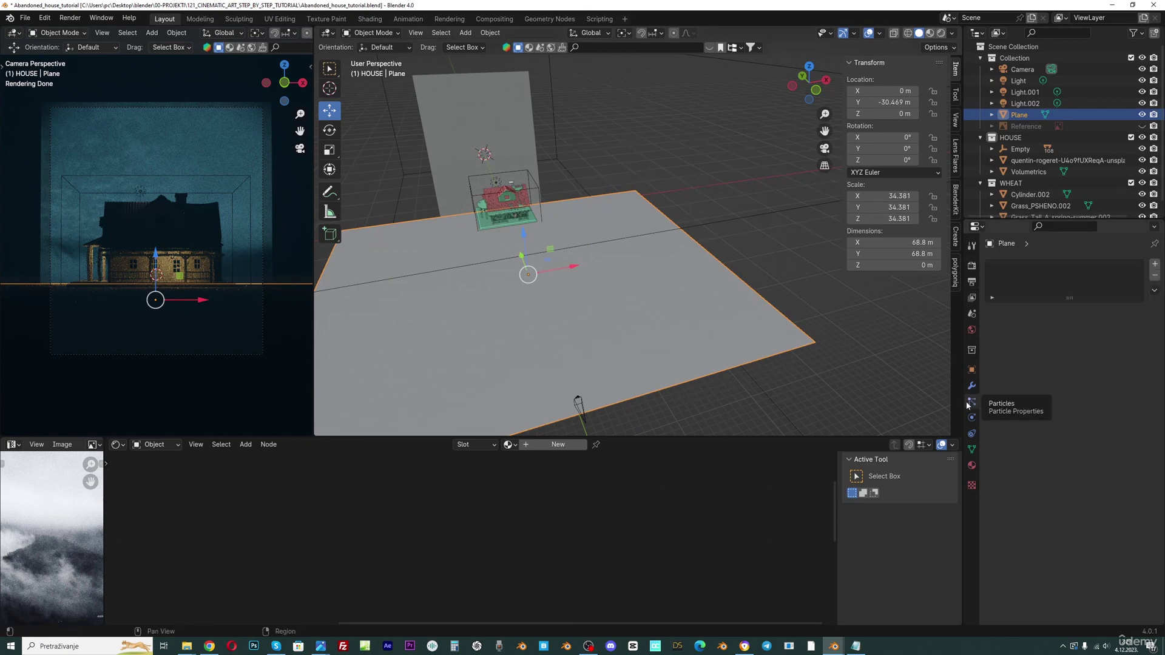
{"action": "left_click", "coordinate": [1156, 265]}
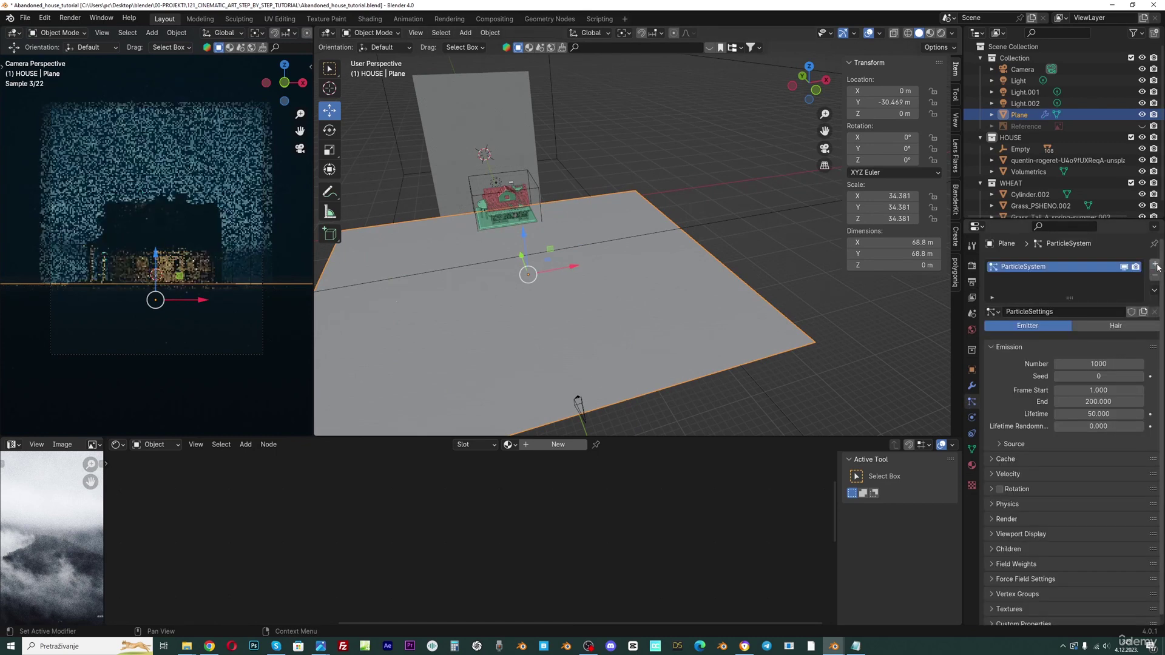
{"action": "left_click", "coordinate": [1132, 328]}
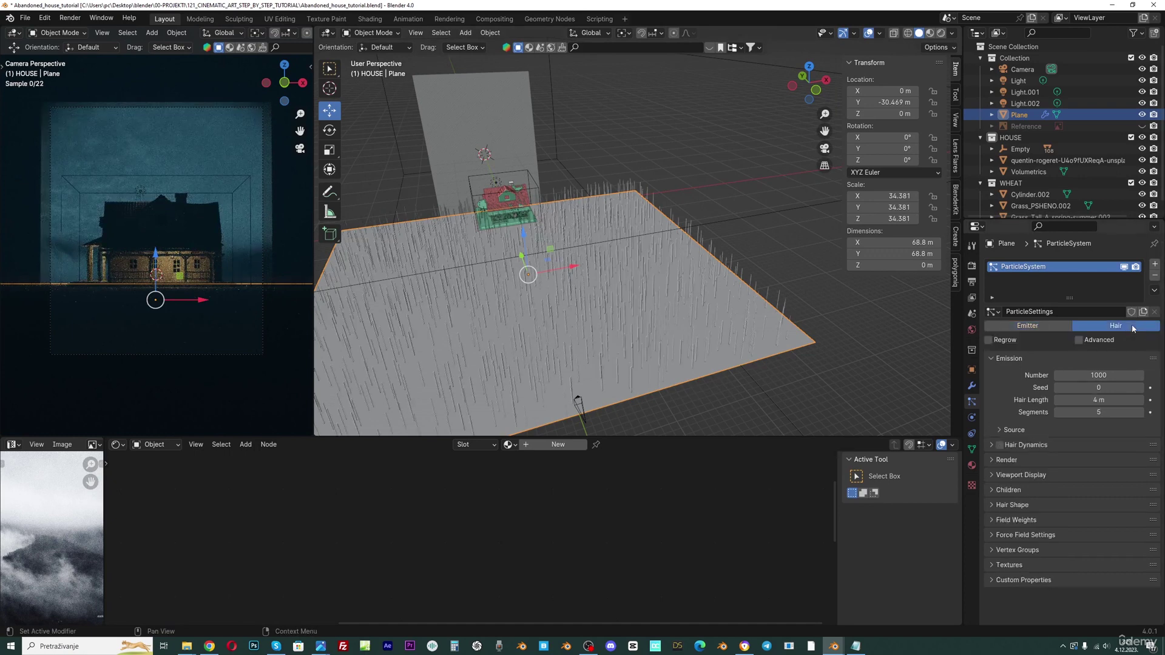
{"action": "key", "text": "ctrl+a"}
{"action": "left_click", "coordinate": [661, 323]}
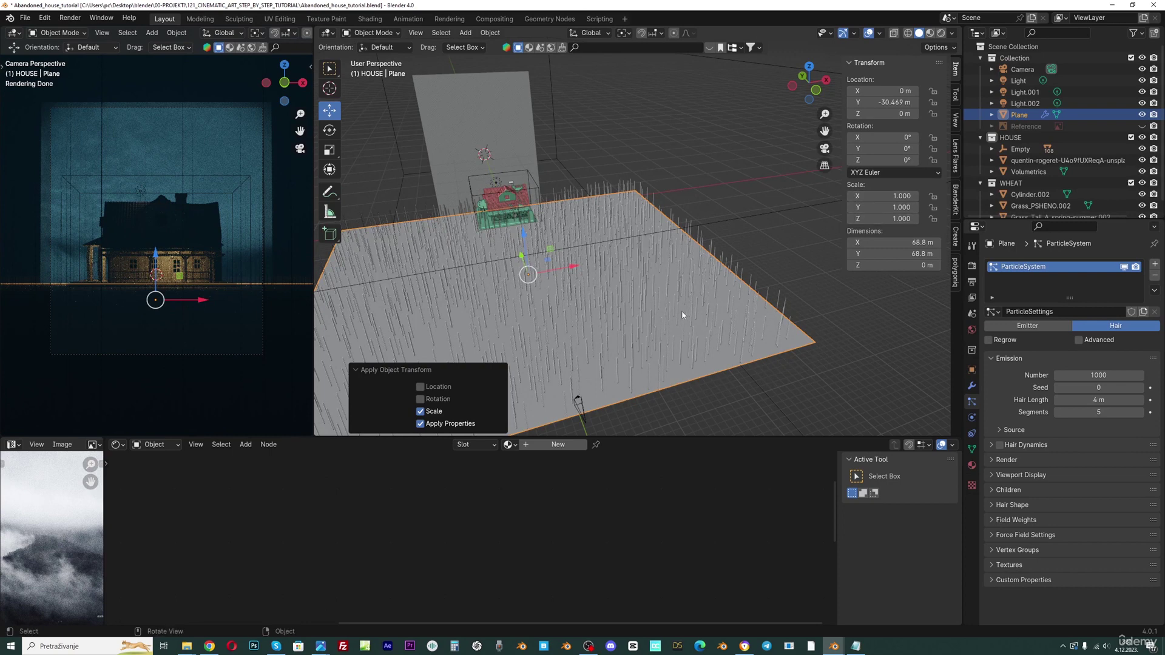
Step: Set the hair emission number to 4000 and enable the Advanced hair settings
{"action": "left_click", "coordinate": [1069, 375]}
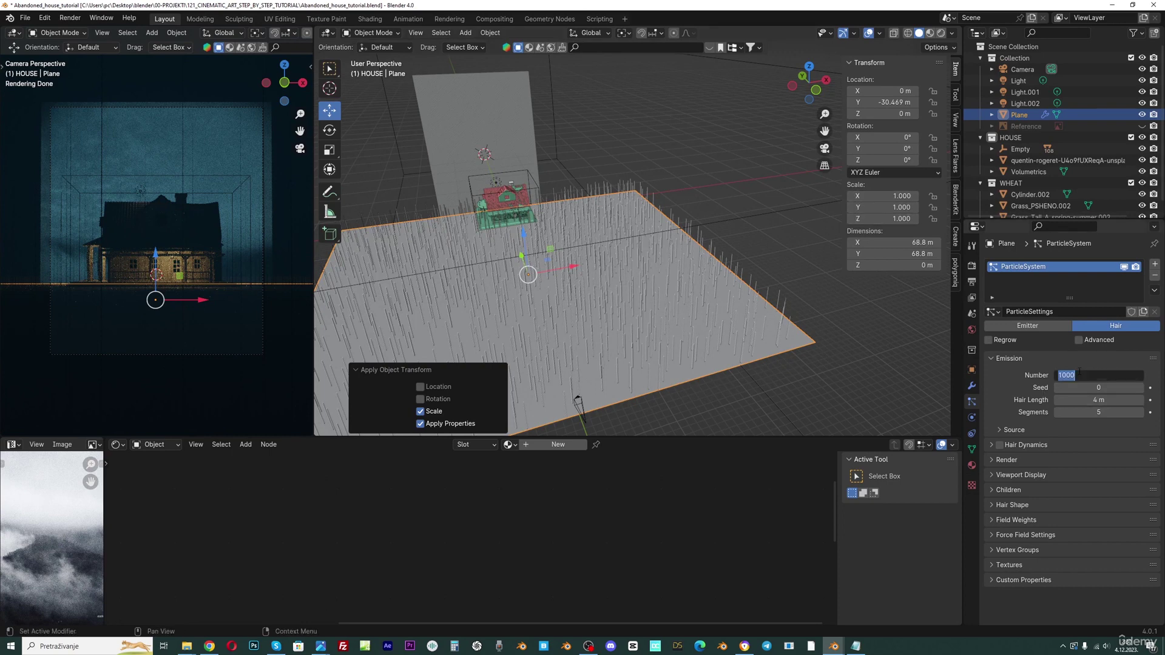
{"action": "left_click_drag", "start_coordinate": [1062, 375], "coordinate": [1058, 374]}
{"action": "type", "text": "4"}
{"action": "key", "text": "Return"}
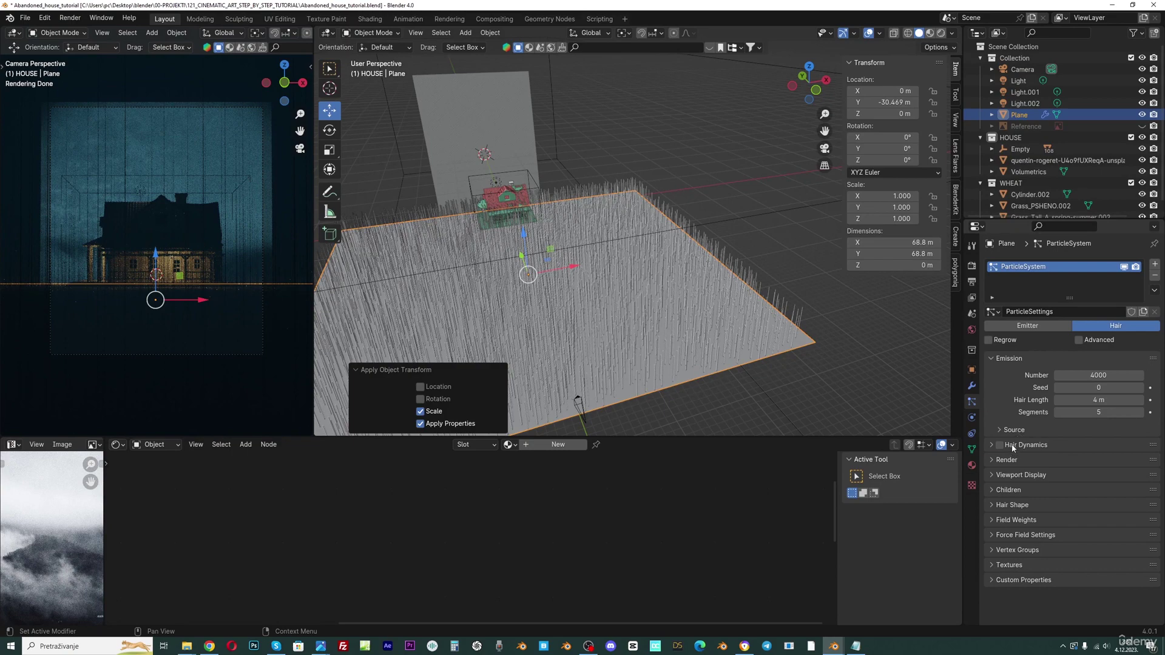
{"action": "left_click", "coordinate": [1079, 341]}
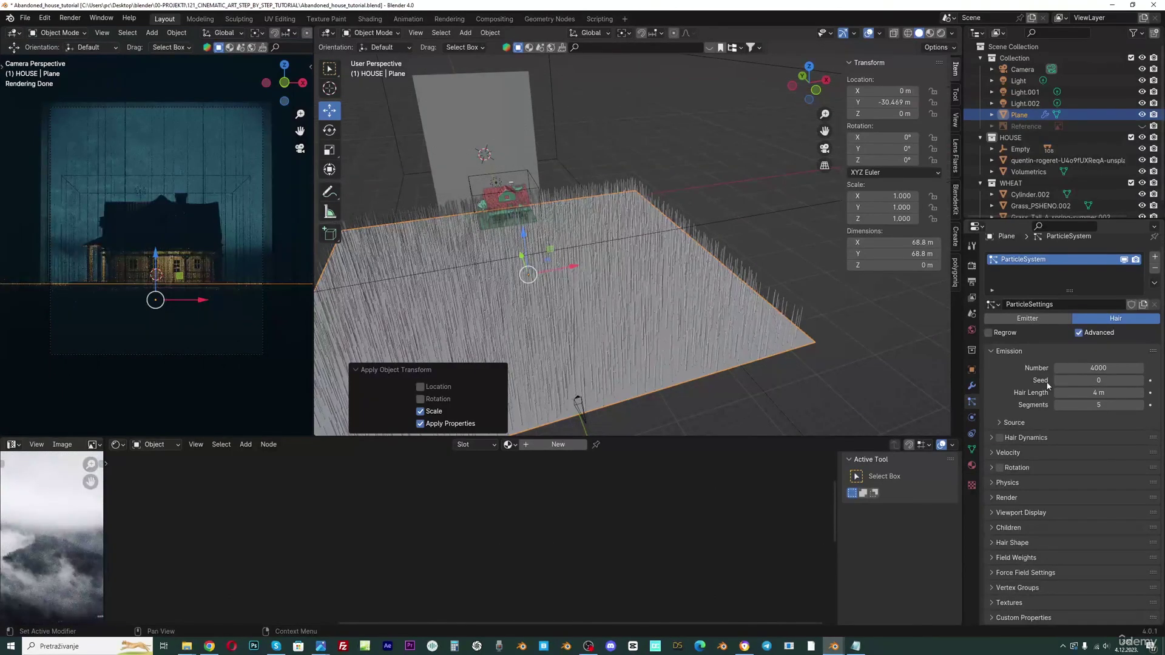
{"action": "middle_click_drag", "start_coordinate": [650, 407], "coordinate": [624, 329]}
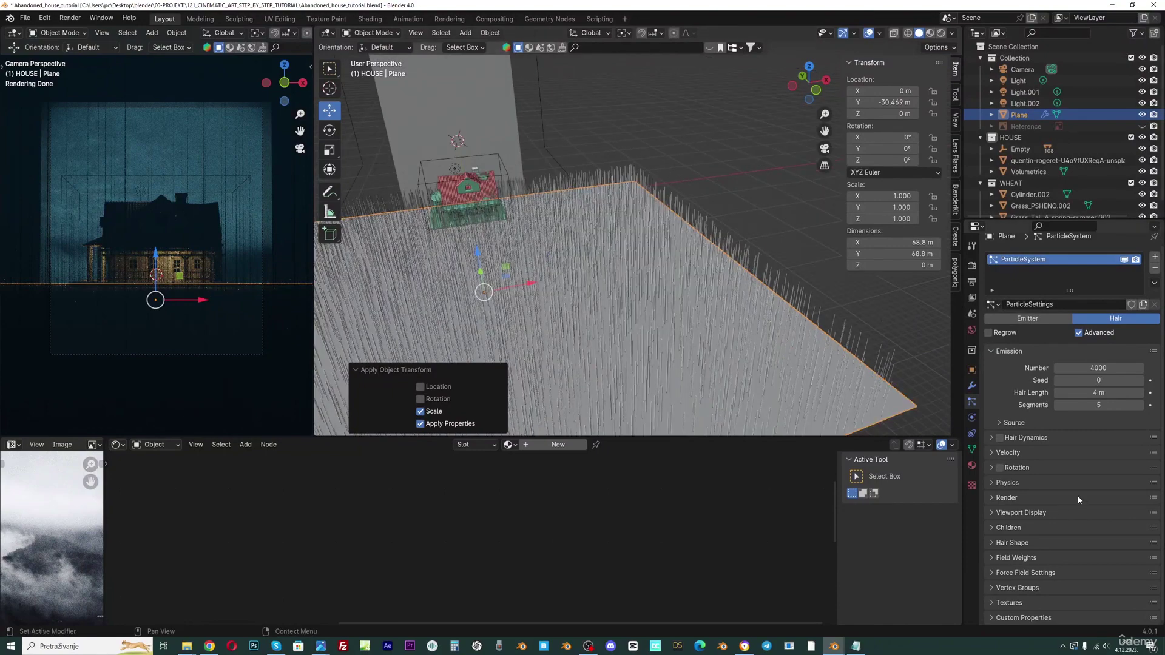
Step: Set the ground plane's hair particles to render as a Collection
{"action": "scroll", "coordinate": [783, 263], "scroll_direction": "down", "scroll_amount": 4}
{"action": "scroll", "coordinate": [712, 285], "scroll_direction": "up", "scroll_amount": 4}
{"action": "left_click", "coordinate": [993, 497]}
{"action": "scroll", "coordinate": [1031, 485], "scroll_direction": "down", "scroll_amount": 2}
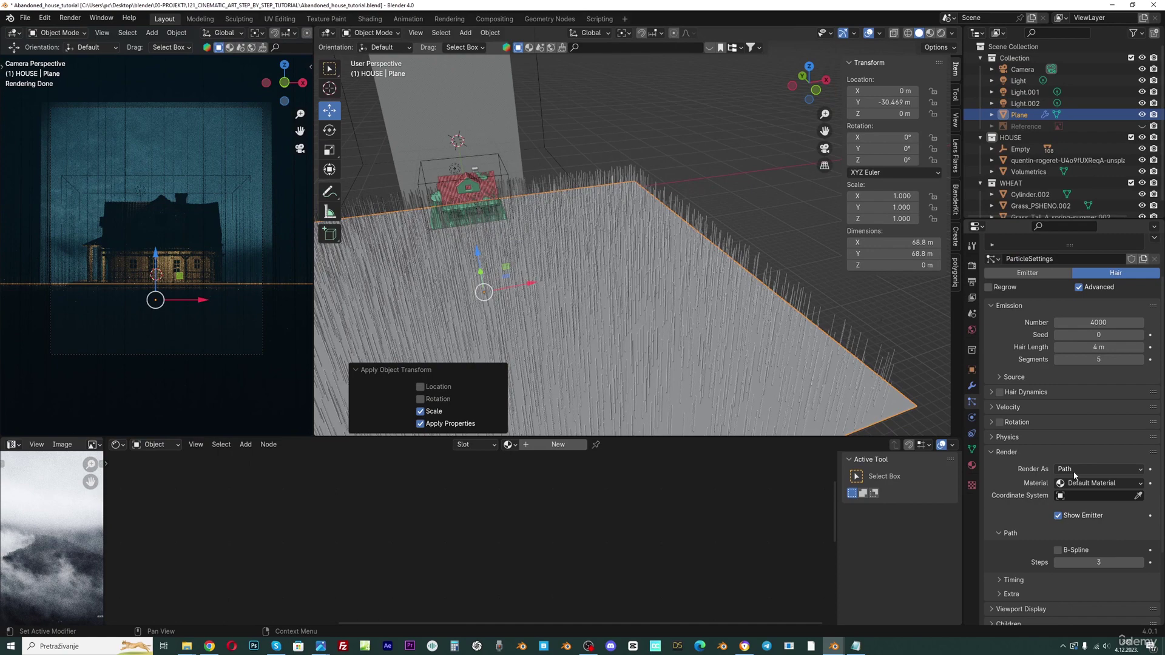
{"action": "left_click", "coordinate": [1065, 471]}
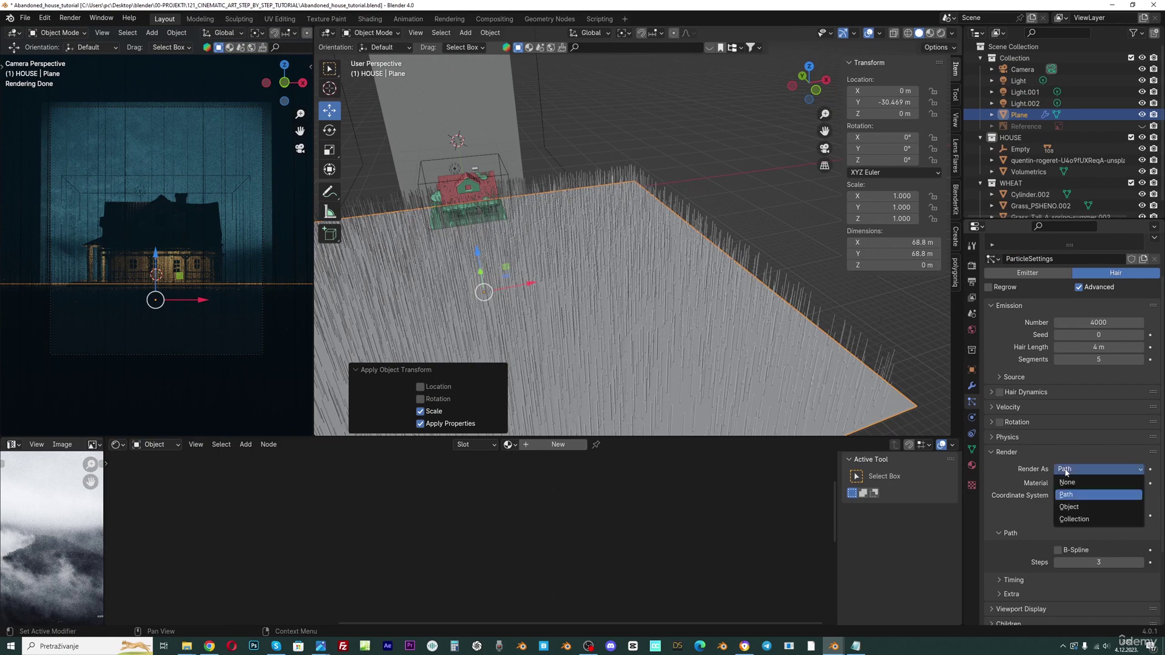
{"action": "left_click", "coordinate": [1074, 520]}
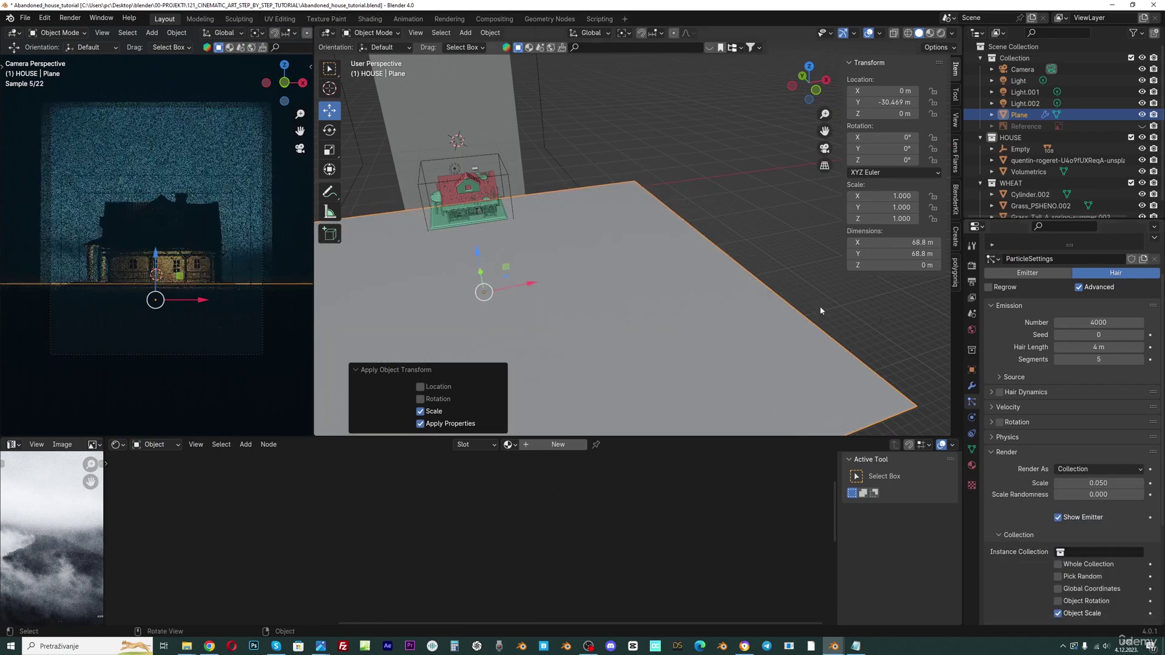
Step: Assign the WHEAT collection as the particle system's instance collection
{"action": "scroll", "coordinate": [801, 289], "scroll_direction": "down", "scroll_amount": 6}
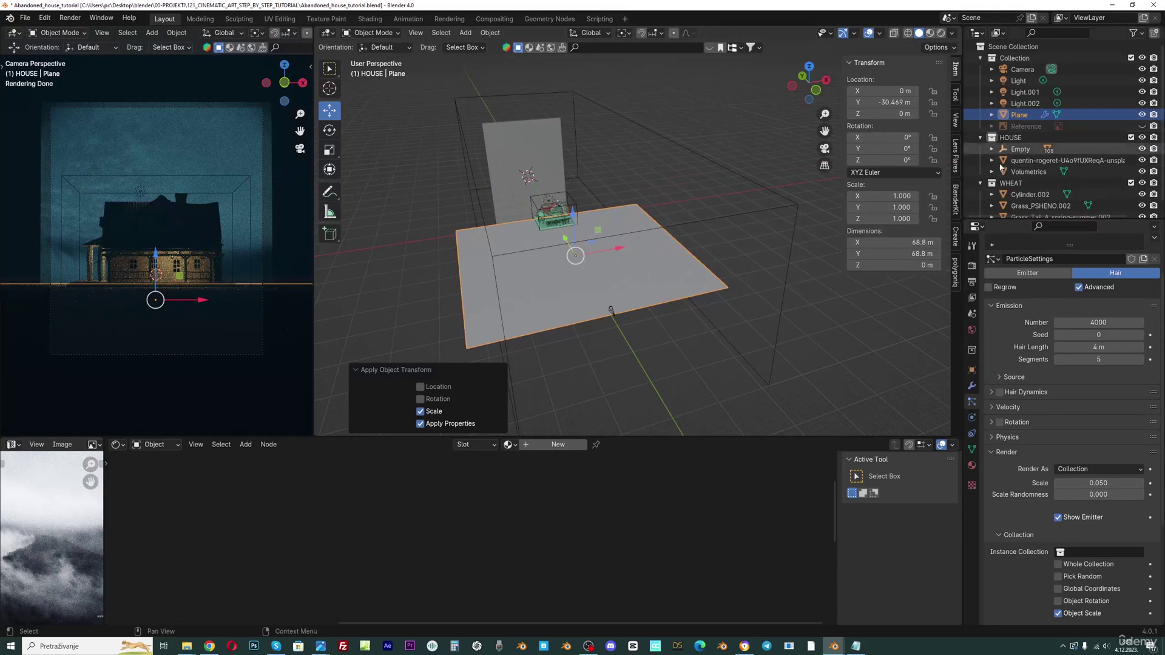
{"action": "scroll", "coordinate": [637, 252], "scroll_direction": "up", "scroll_amount": 3}
{"action": "scroll", "coordinate": [1090, 503], "scroll_direction": "down", "scroll_amount": 2}
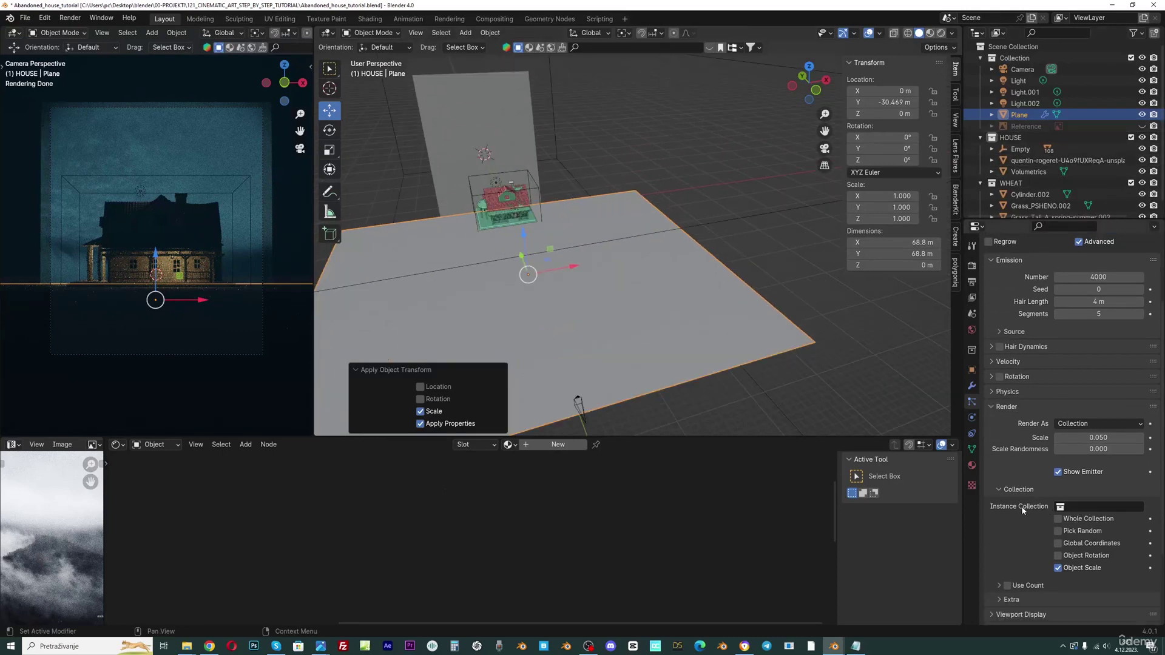
{"action": "left_click", "coordinate": [1068, 507]}
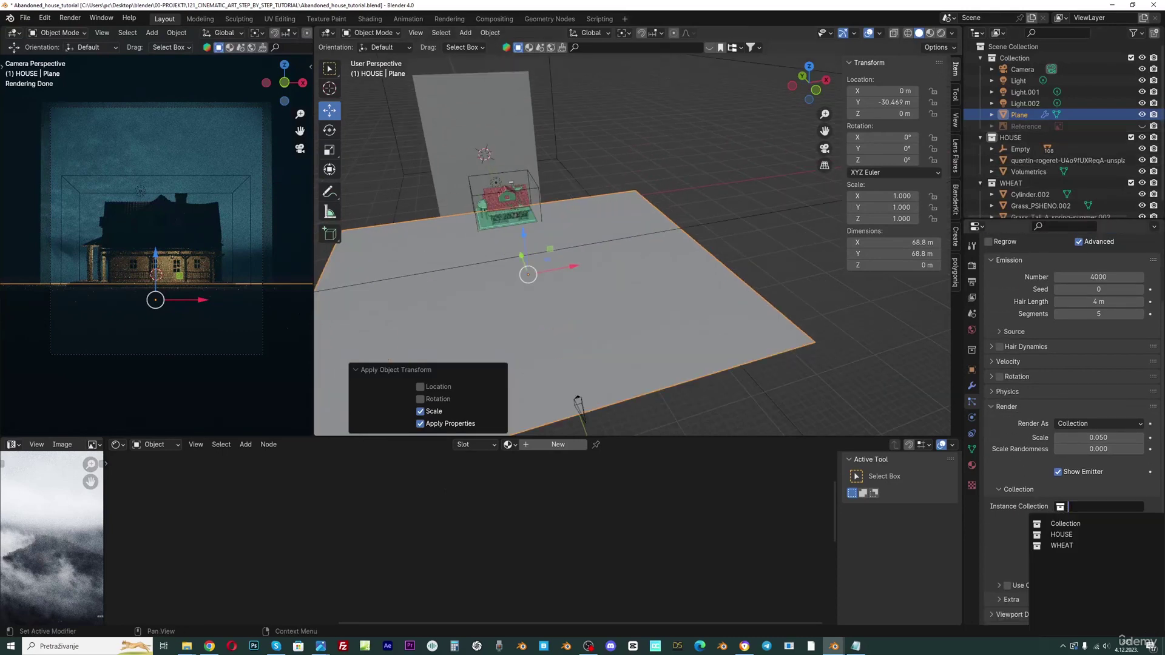
{"action": "left_click", "coordinate": [1066, 545]}
Step: Set the render scale of the wheat particles to 1
{"action": "scroll", "coordinate": [628, 316], "scroll_direction": "up", "scroll_amount": 10}
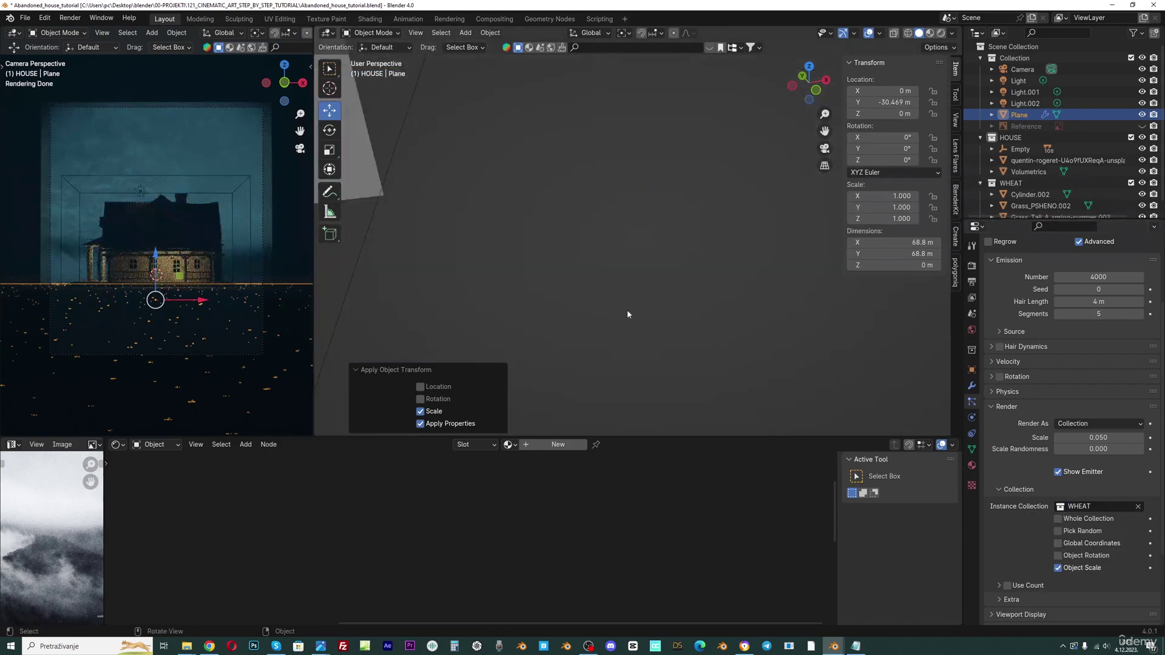
{"action": "scroll", "coordinate": [627, 309], "scroll_direction": "down", "scroll_amount": 3}
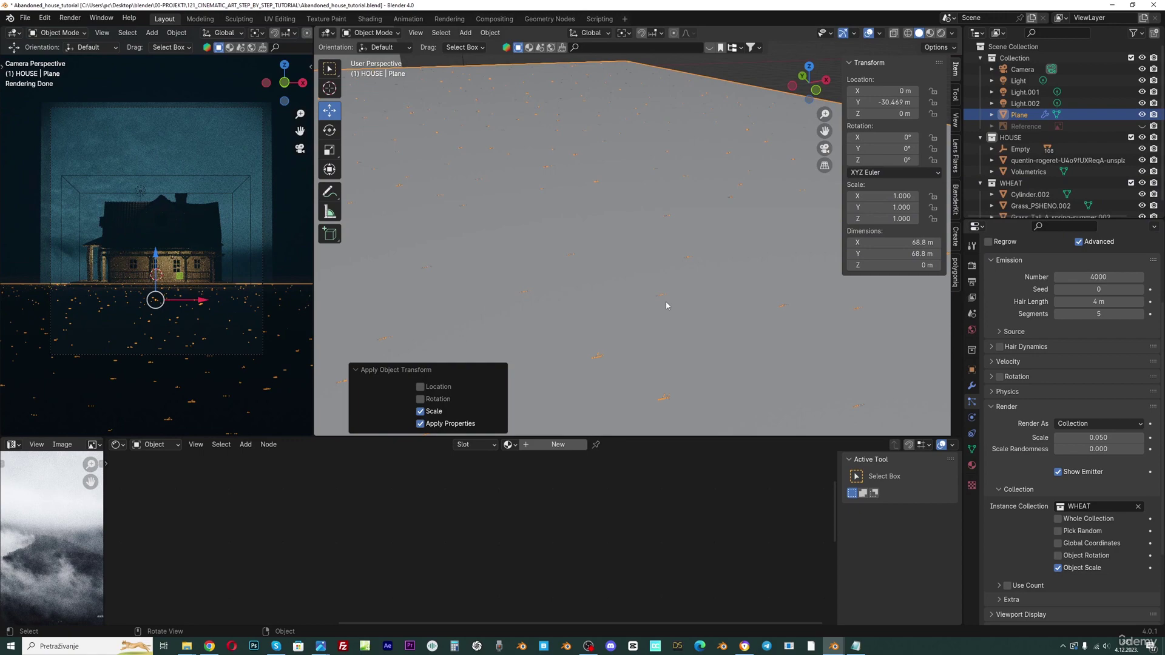
{"action": "left_click", "coordinate": [1090, 437]}
{"action": "type", "text": "1"}
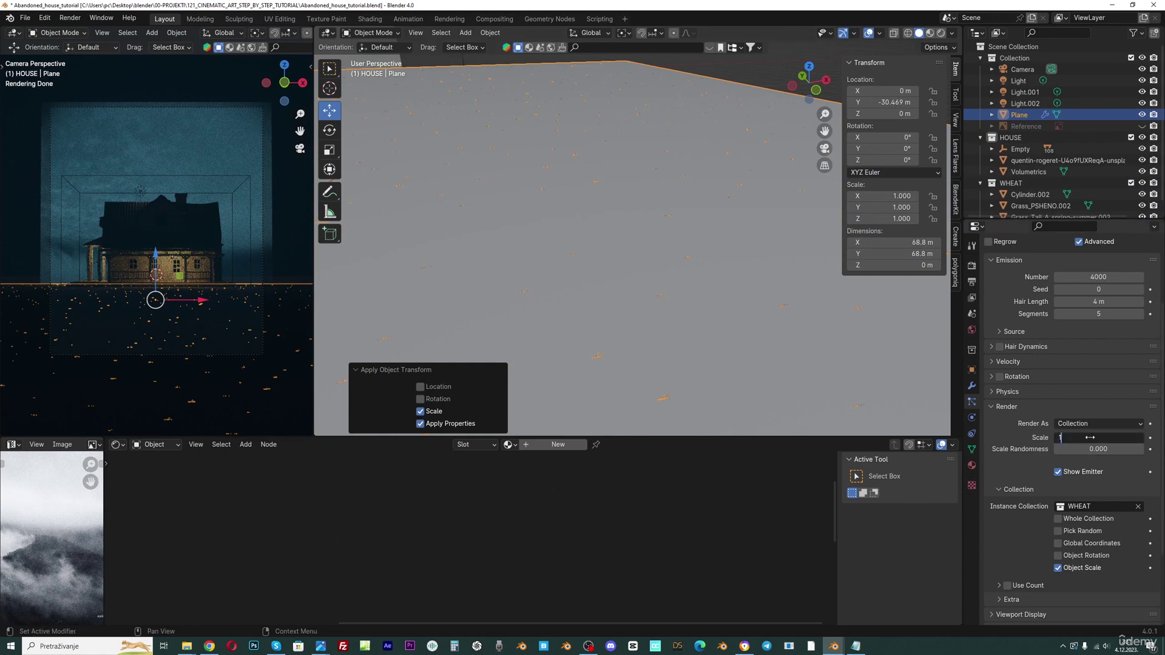
{"action": "key", "text": "Return"}
{"action": "middle_click_drag", "start_coordinate": [771, 376], "coordinate": [649, 305]}
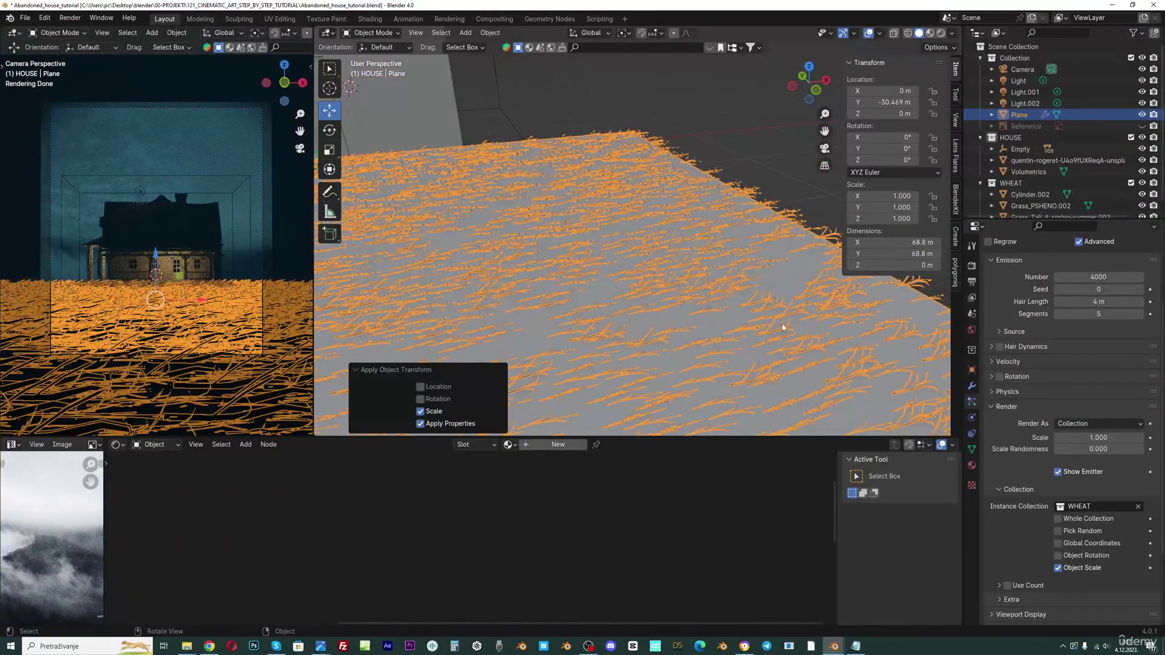
Step: Enable rotation for the wheat particles and set their orientation axis to Global Z
{"action": "left_click", "coordinate": [998, 376]}
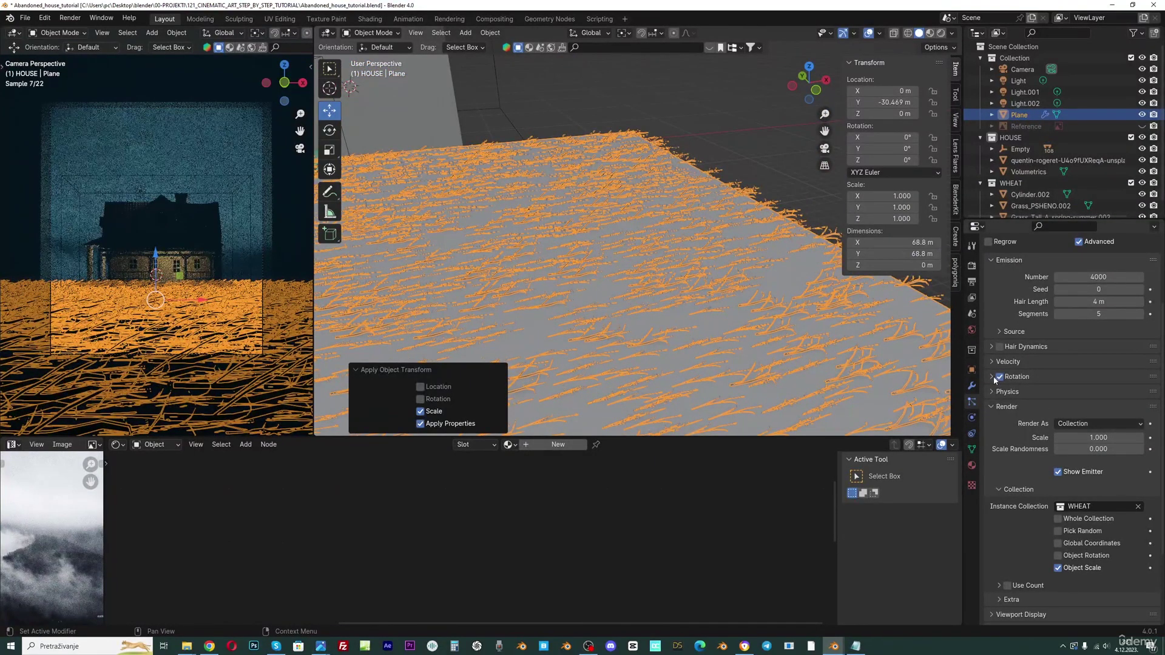
{"action": "left_click", "coordinate": [992, 376]}
{"action": "left_click", "coordinate": [1080, 396]}
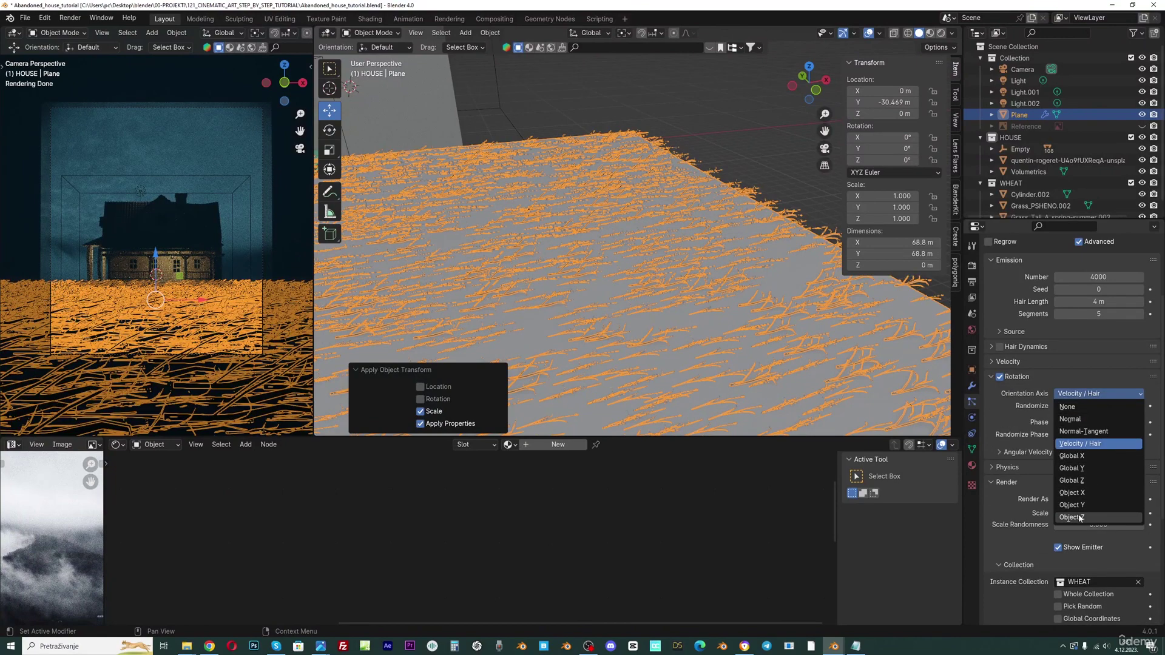
{"action": "left_click", "coordinate": [1071, 479]}
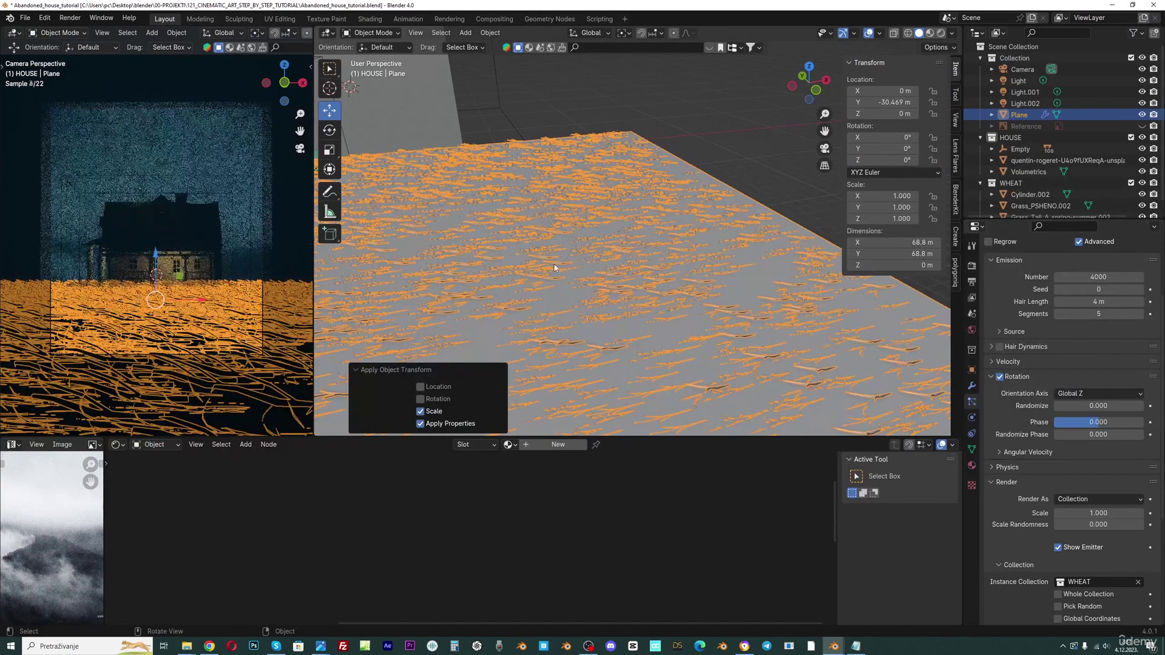
{"action": "scroll", "coordinate": [617, 275], "scroll_direction": "down", "scroll_amount": 5}
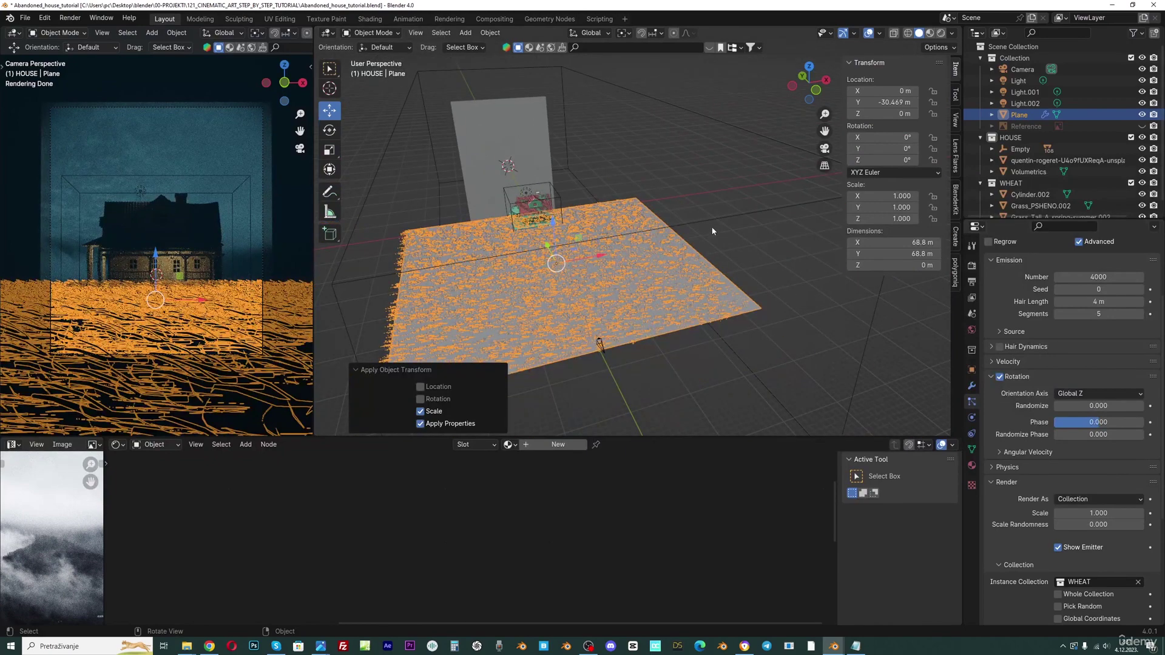
{"action": "scroll", "coordinate": [622, 277], "scroll_direction": "up", "scroll_amount": 3}
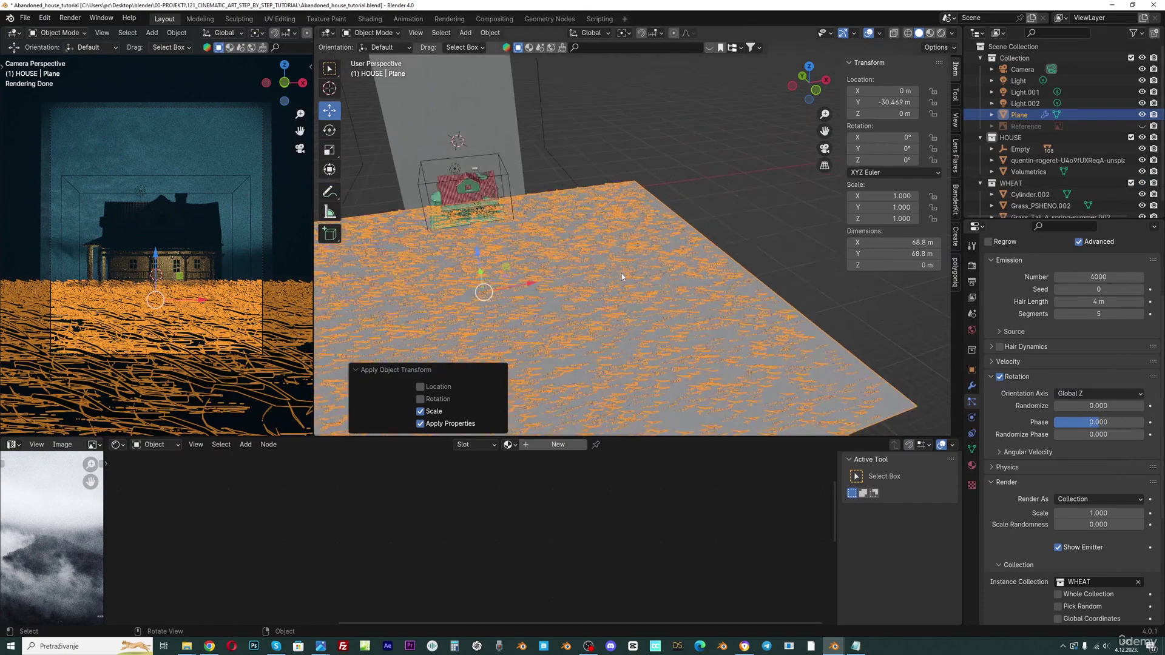
{"action": "scroll", "coordinate": [619, 273], "scroll_direction": "up", "scroll_amount": 2}
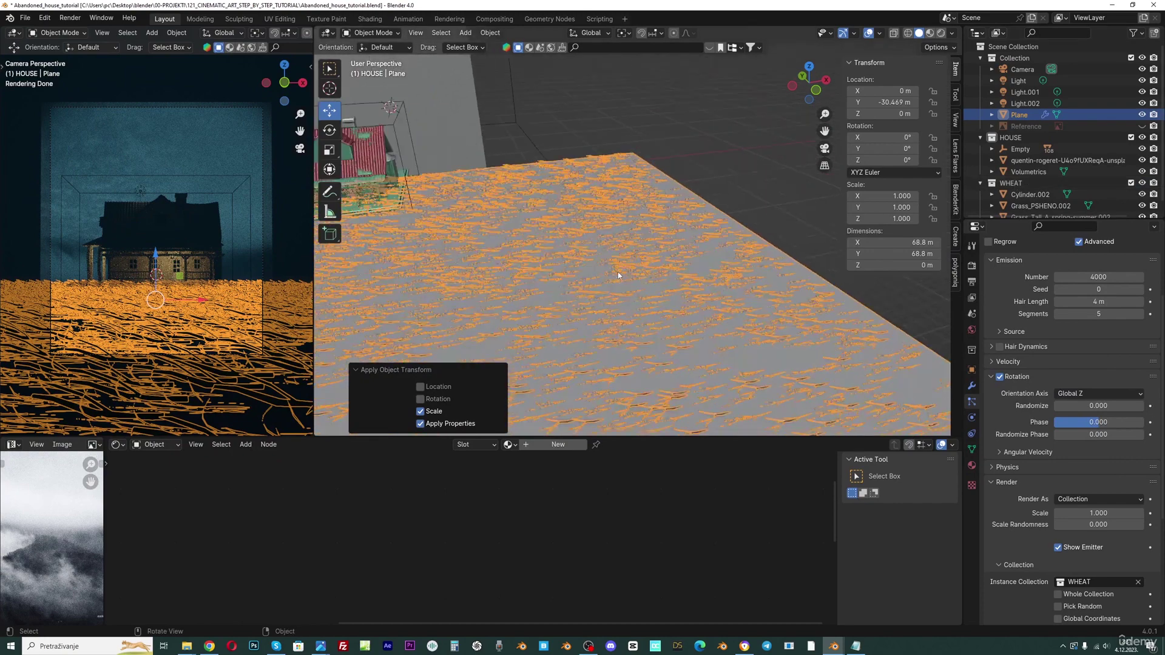
Step: Try the Global X and Global Y orientation axes on the wheat particles
{"action": "left_click", "coordinate": [1085, 396]}
{"action": "left_click", "coordinate": [1081, 457]}
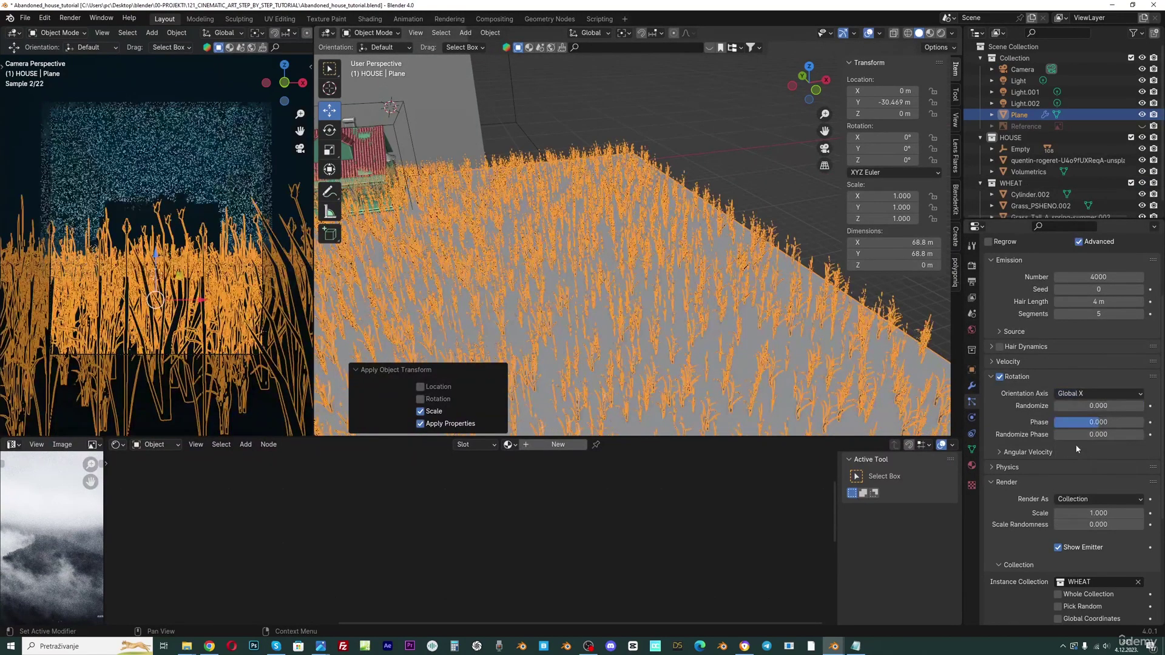
{"action": "left_click", "coordinate": [1086, 393]}
{"action": "left_click", "coordinate": [1077, 469]}
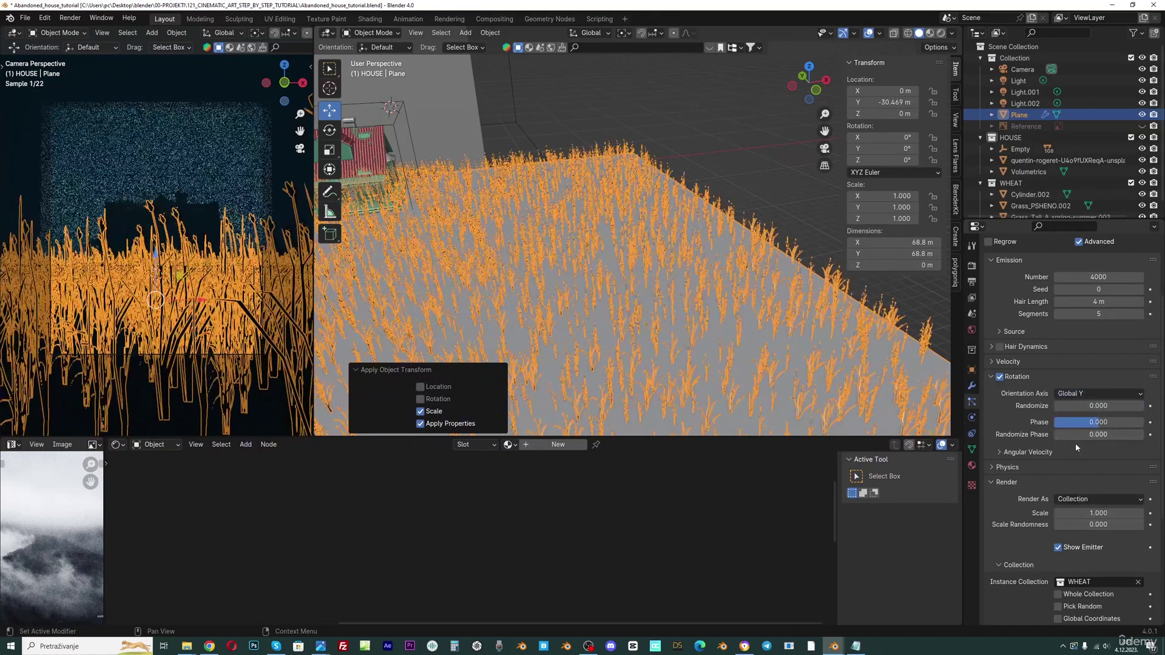
{"action": "middle_click_drag", "start_coordinate": [640, 338], "coordinate": [639, 306]}
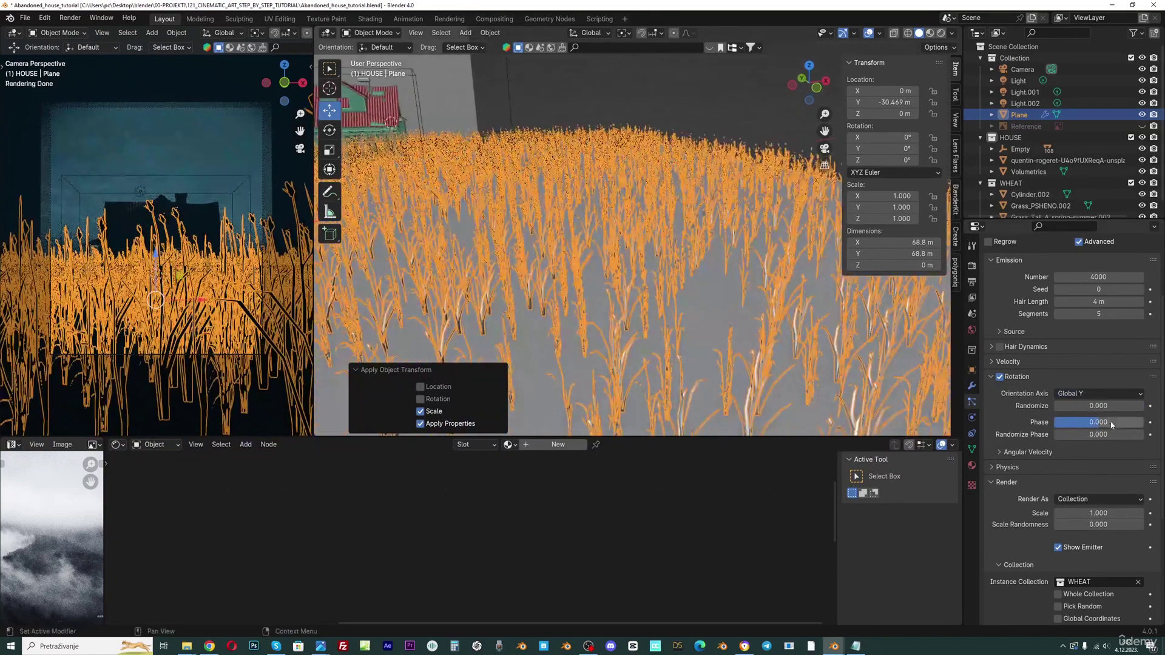
Step: Set the orientation axis of the wheat particles to Global X
{"action": "left_click", "coordinate": [1089, 393]}
{"action": "left_click", "coordinate": [1067, 456]}
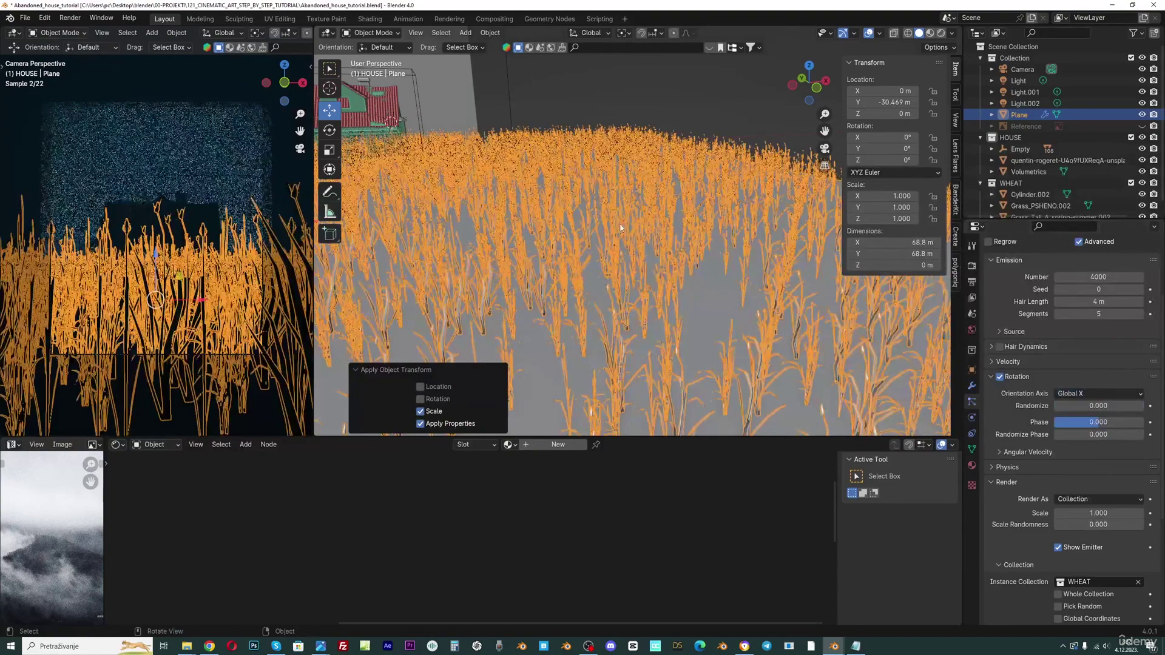
{"action": "scroll", "coordinate": [649, 251], "scroll_direction": "down", "scroll_amount": 3}
{"action": "middle_click_drag", "start_coordinate": [649, 250], "coordinate": [635, 251]}
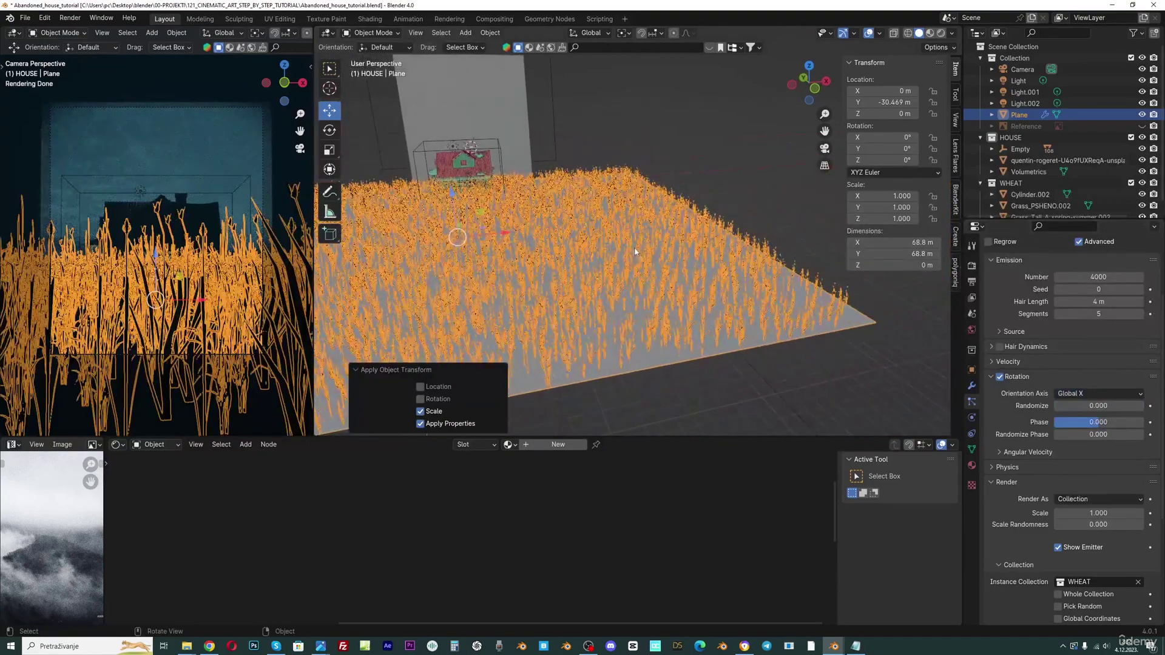
Step: Reduce the render scale of the wheat particles to 0.4
{"action": "scroll", "coordinate": [639, 251], "scroll_direction": "up", "scroll_amount": 5}
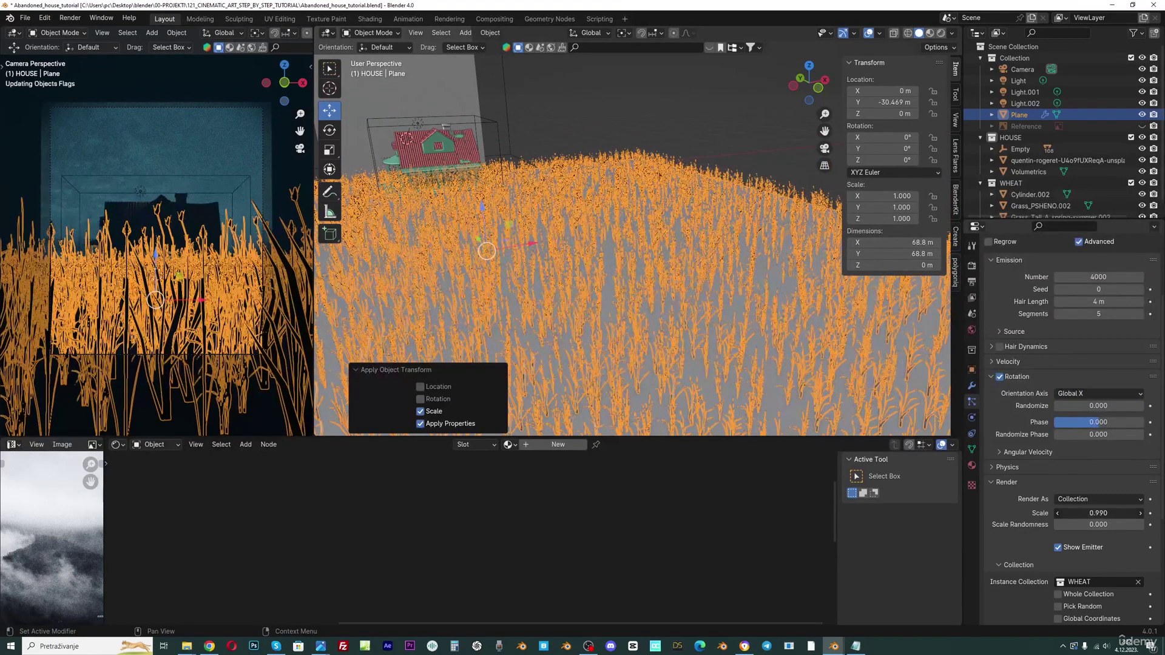
{"action": "left_click_drag", "start_coordinate": [1108, 513], "coordinate": [1093, 513]}
{"action": "left_click", "coordinate": [1108, 515]}
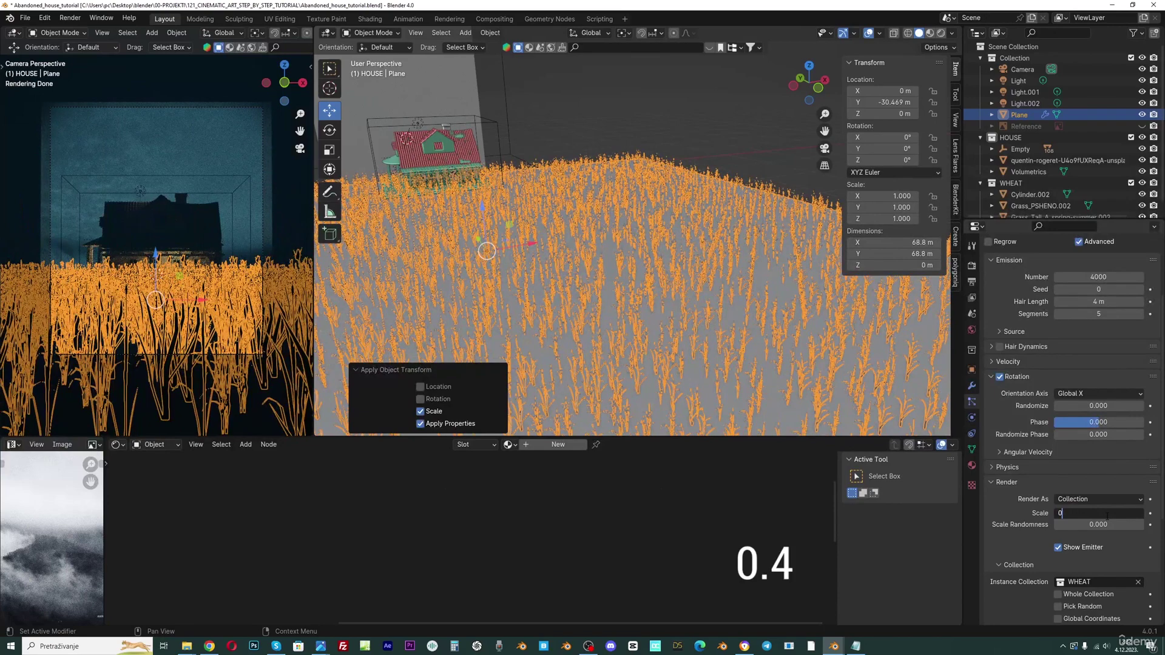
{"action": "type", "text": "0.4"}
{"action": "key", "text": "Return"}
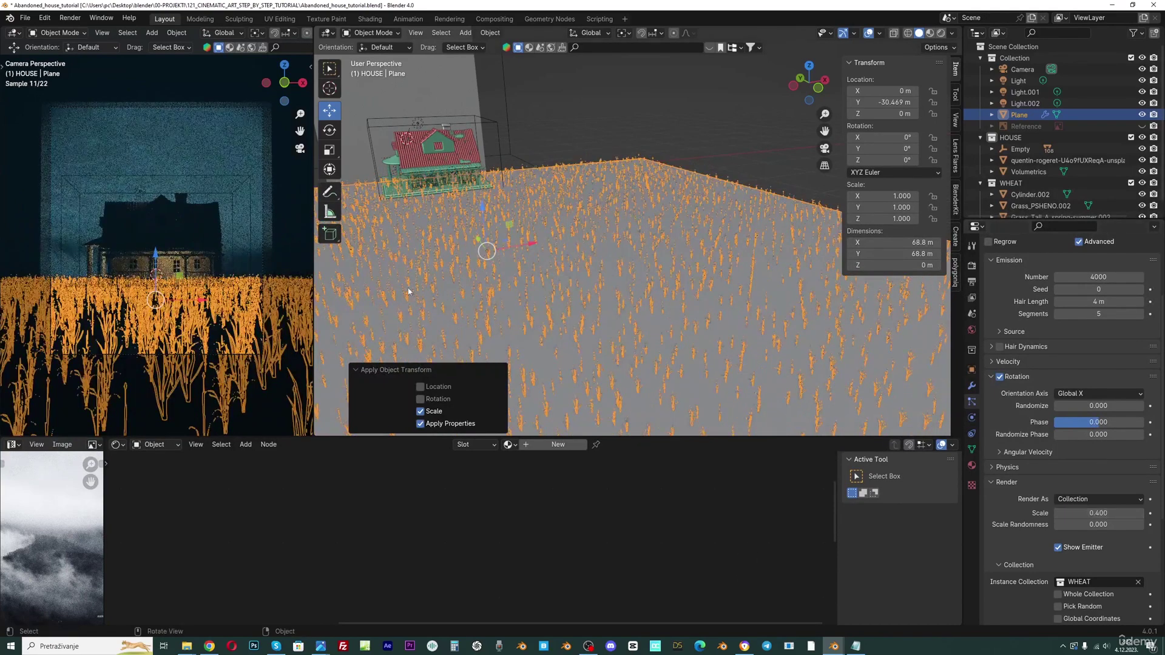
{"action": "scroll", "coordinate": [628, 289], "scroll_direction": "down", "scroll_amount": 3}
{"action": "scroll", "coordinate": [167, 295], "scroll_direction": "up", "scroll_amount": 1}
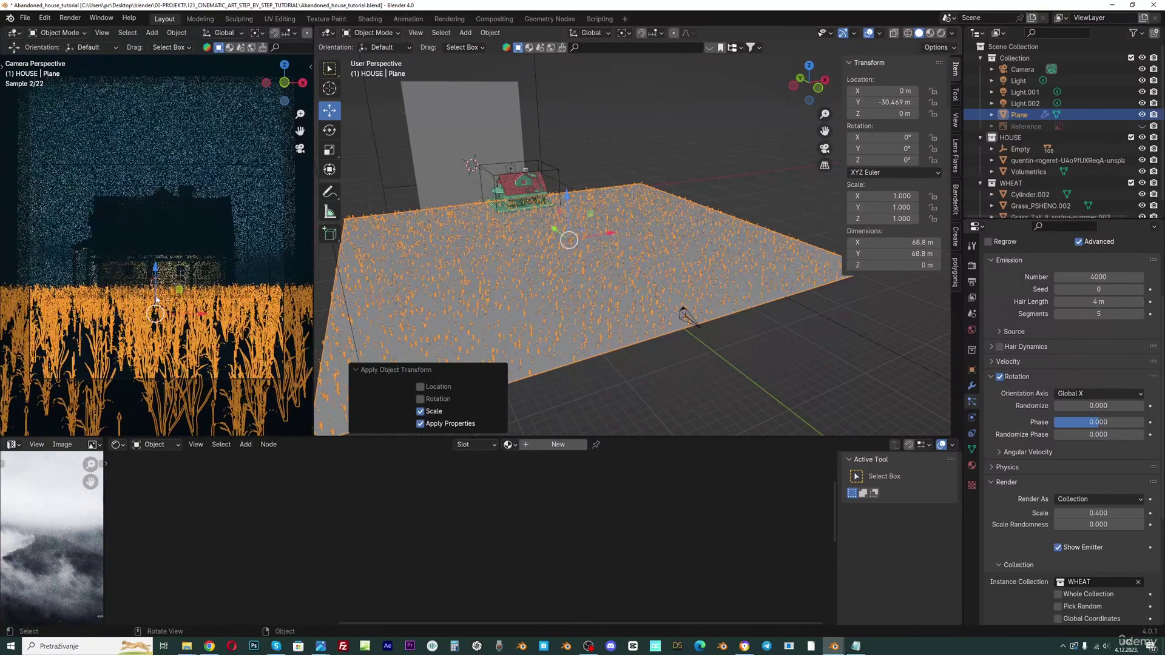
{"action": "scroll", "coordinate": [622, 249], "scroll_direction": "down", "scroll_amount": 3}
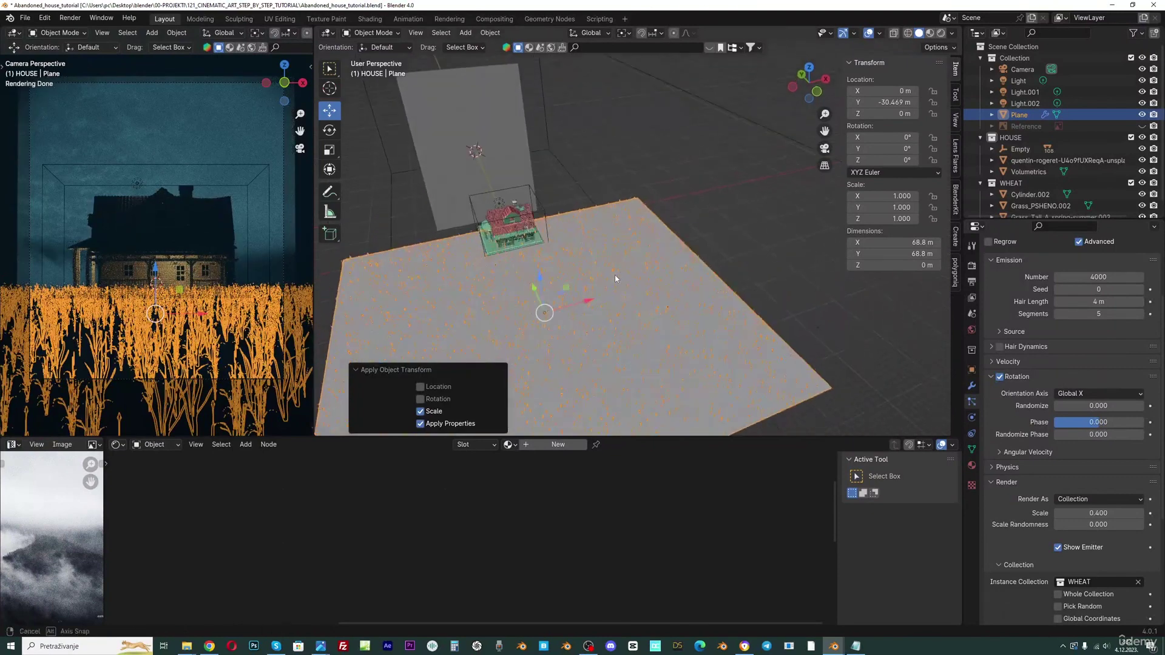
Step: Narrow the wheat ground plane along the X axis to about 41 m
{"action": "middle_click_drag", "start_coordinate": [617, 278], "coordinate": [598, 269]}
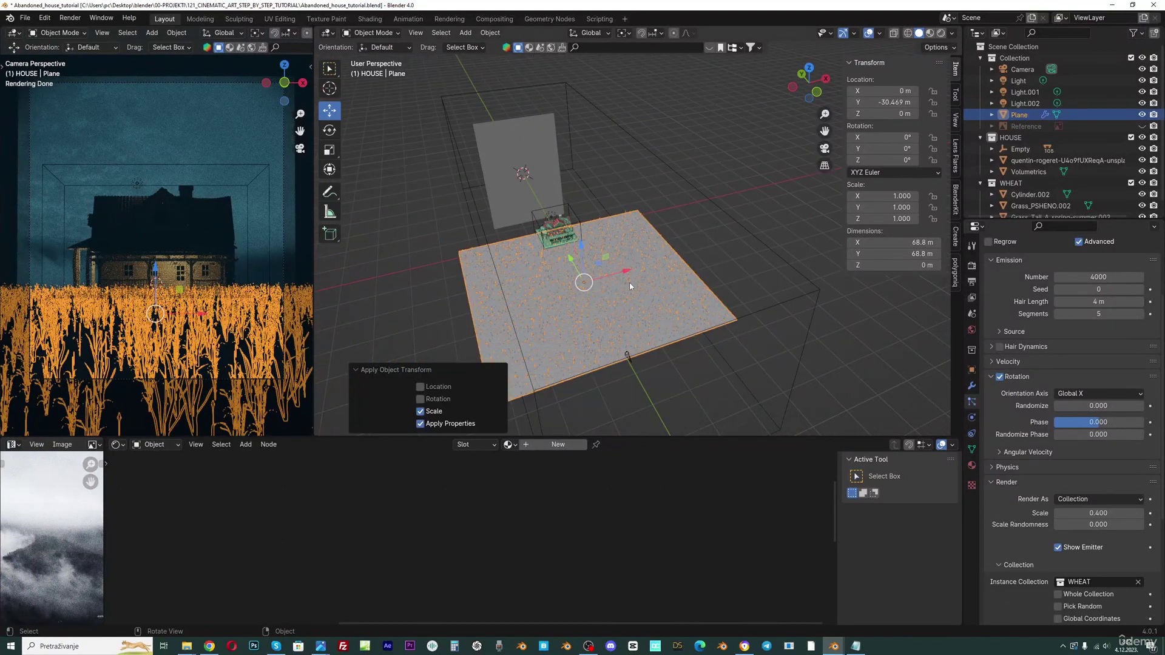
{"action": "scroll", "coordinate": [646, 280], "scroll_direction": "up", "scroll_amount": 2}
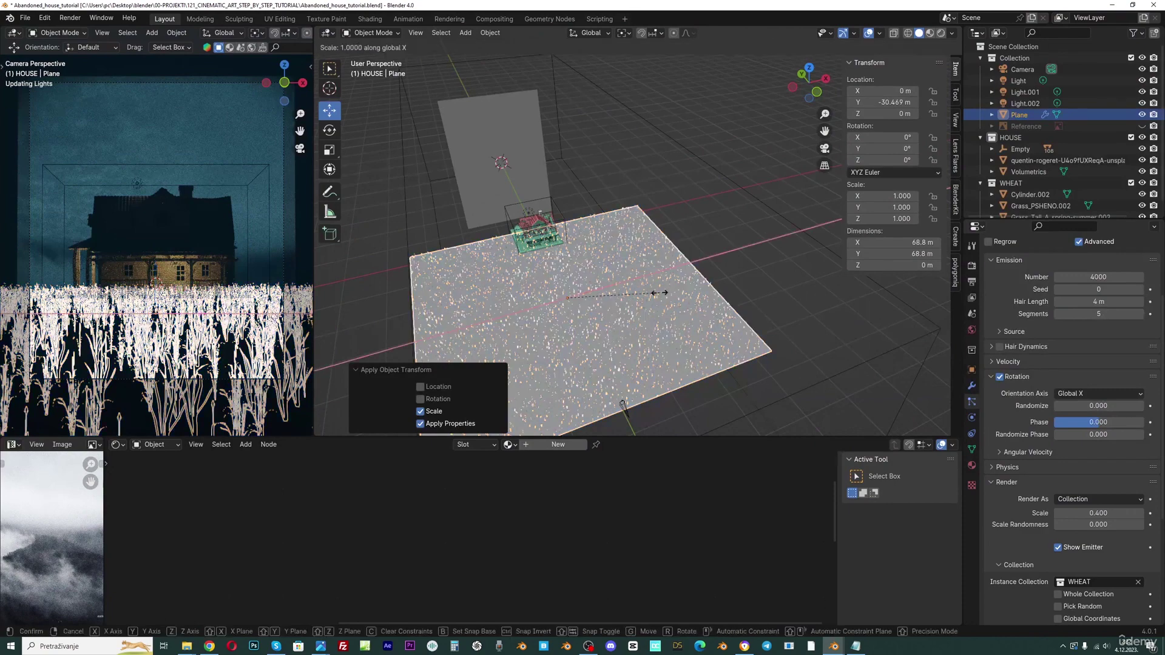
{"action": "key", "text": "s"}
{"action": "key", "text": "x"}
{"action": "left_click", "coordinate": [595, 328]}
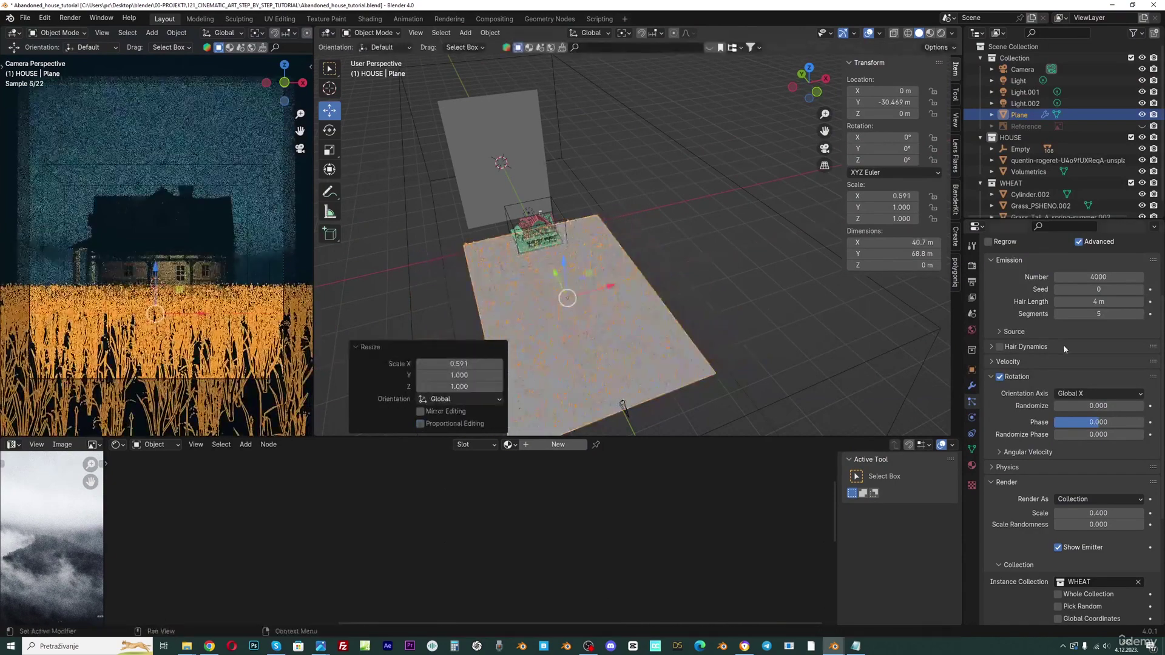
{"action": "scroll", "coordinate": [1063, 345], "scroll_direction": "up", "scroll_amount": 2}
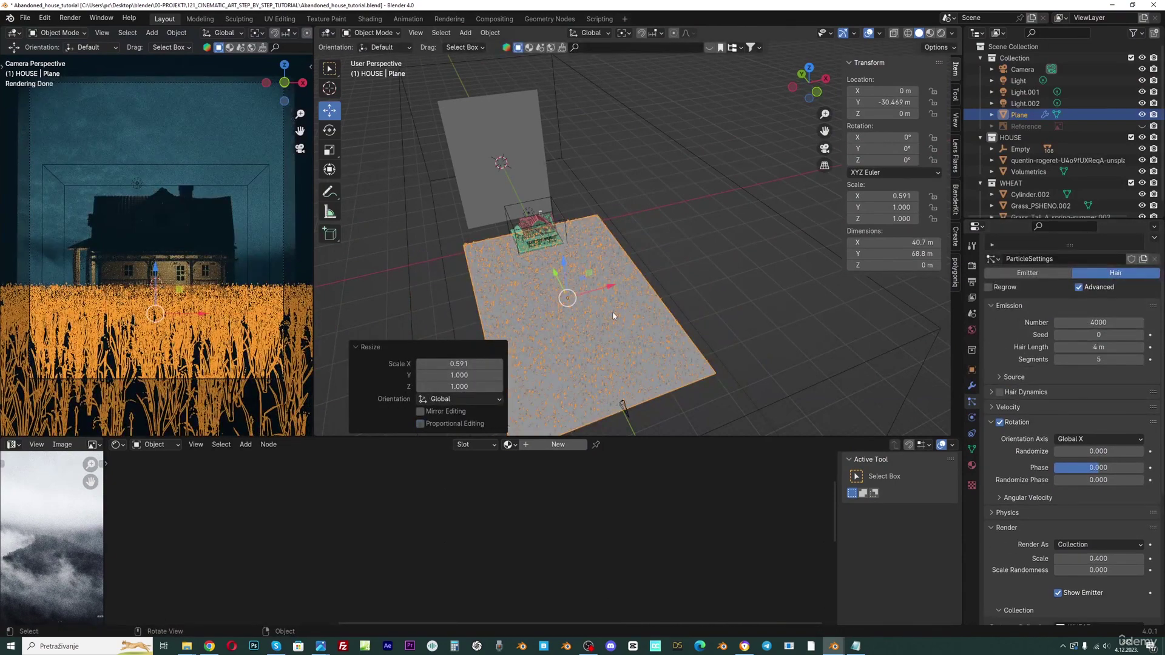
Step: Narrow the wheat plane further along X in two passes, down to about 16 m wide
{"action": "scroll", "coordinate": [598, 313], "scroll_direction": "up", "scroll_amount": 2}
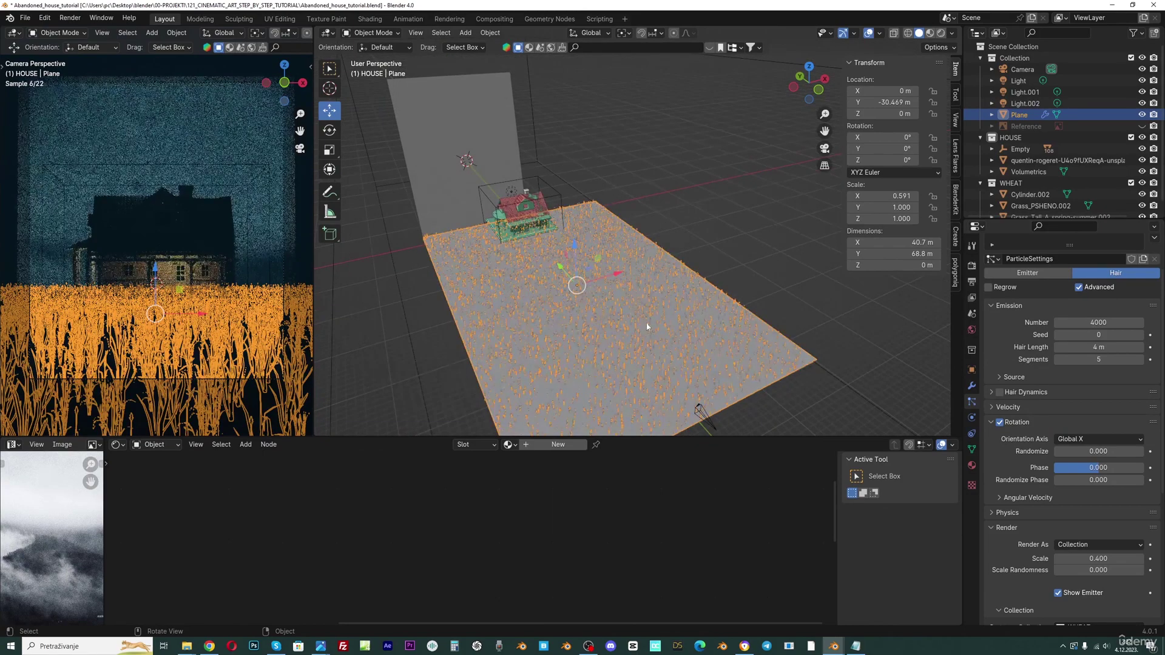
{"action": "key", "text": "s"}
{"action": "key", "text": "x"}
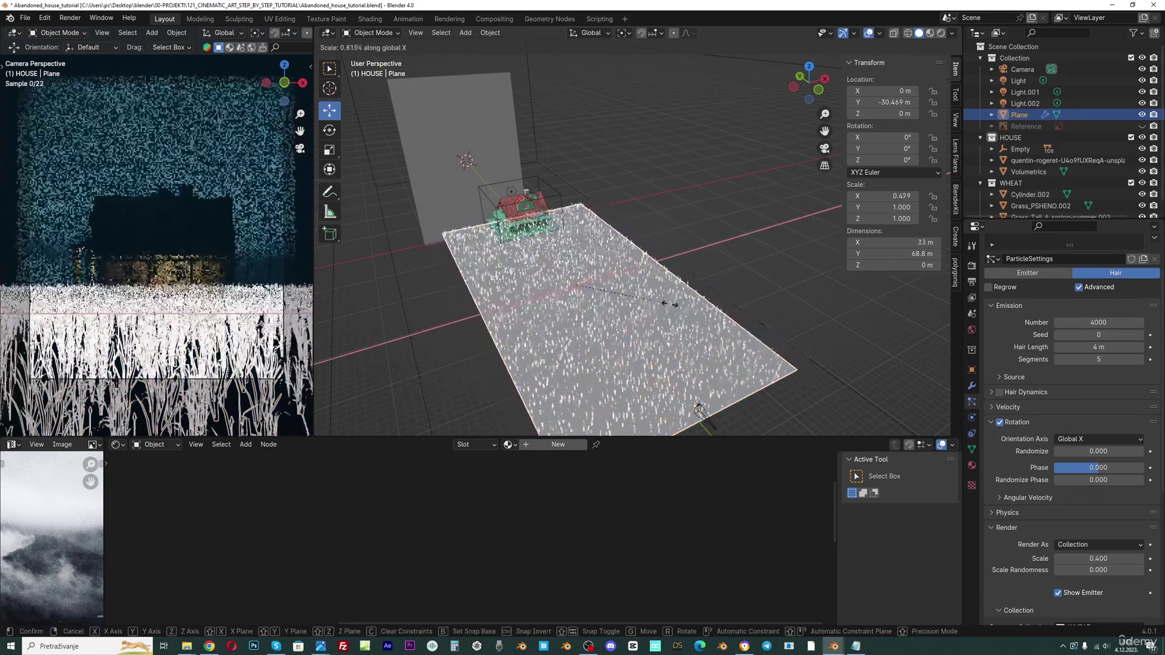
{"action": "left_click", "coordinate": [655, 302]}
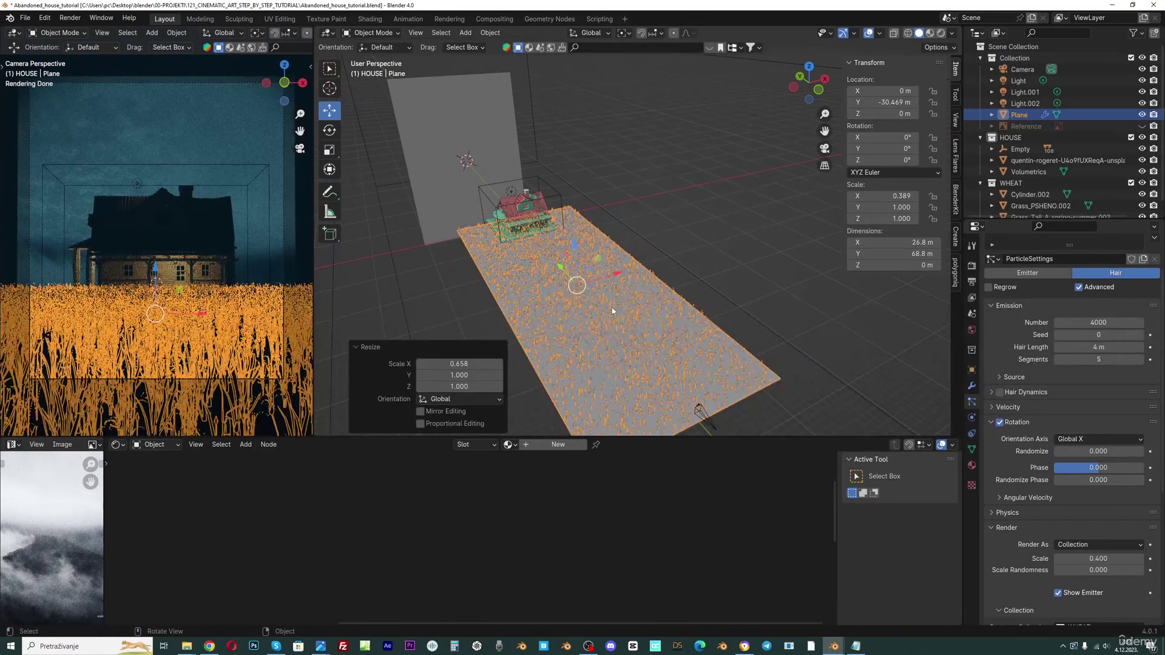
{"action": "scroll", "coordinate": [45, 291], "scroll_direction": "down", "scroll_amount": 2}
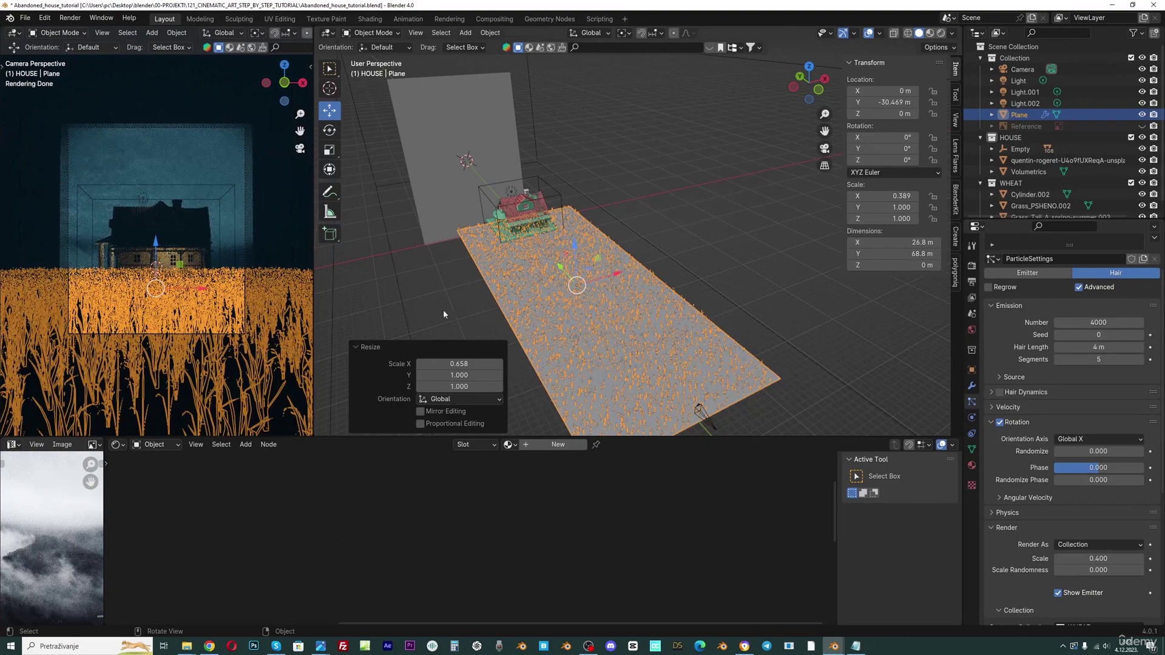
{"action": "key", "text": "s"}
{"action": "key", "text": "x"}
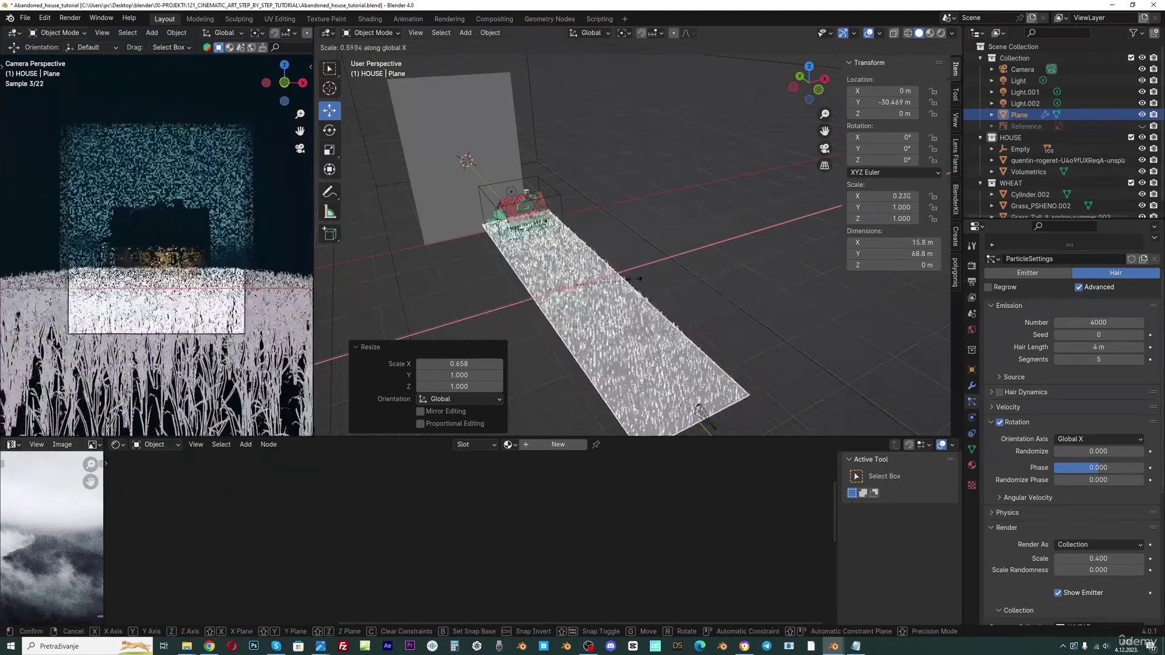
{"action": "left_click", "coordinate": [75, 273]}
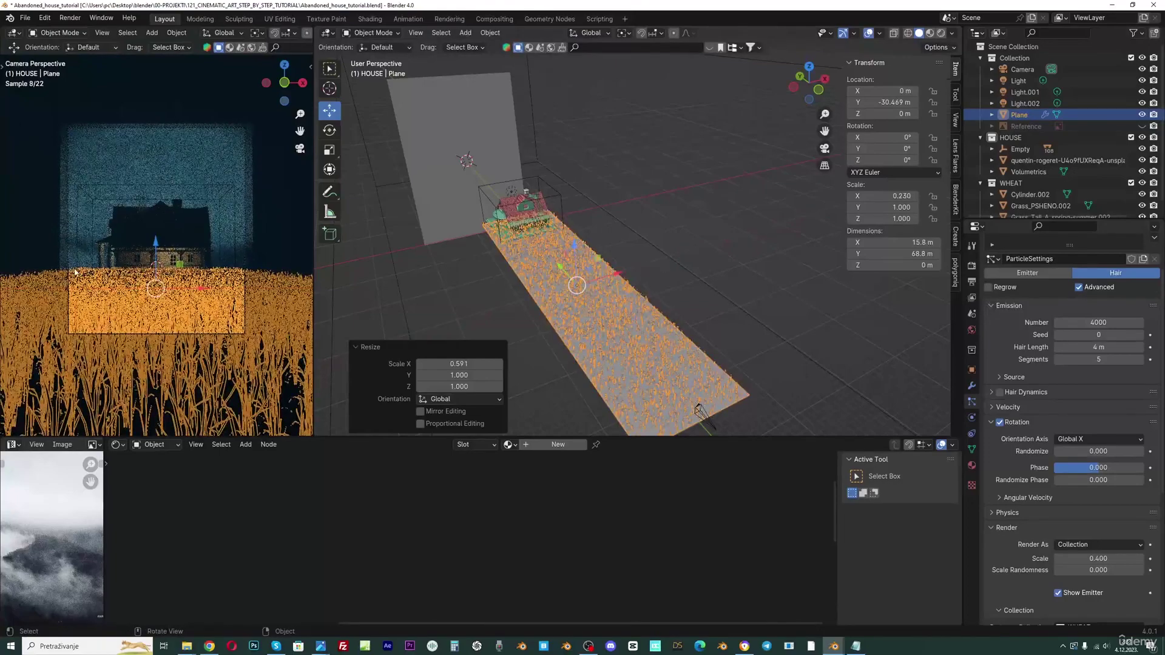
Step: Shorten the wheat plane along Y to about 50 m and move it about 12 m toward the camera
{"action": "key", "text": "s"}
{"action": "key", "text": "y"}
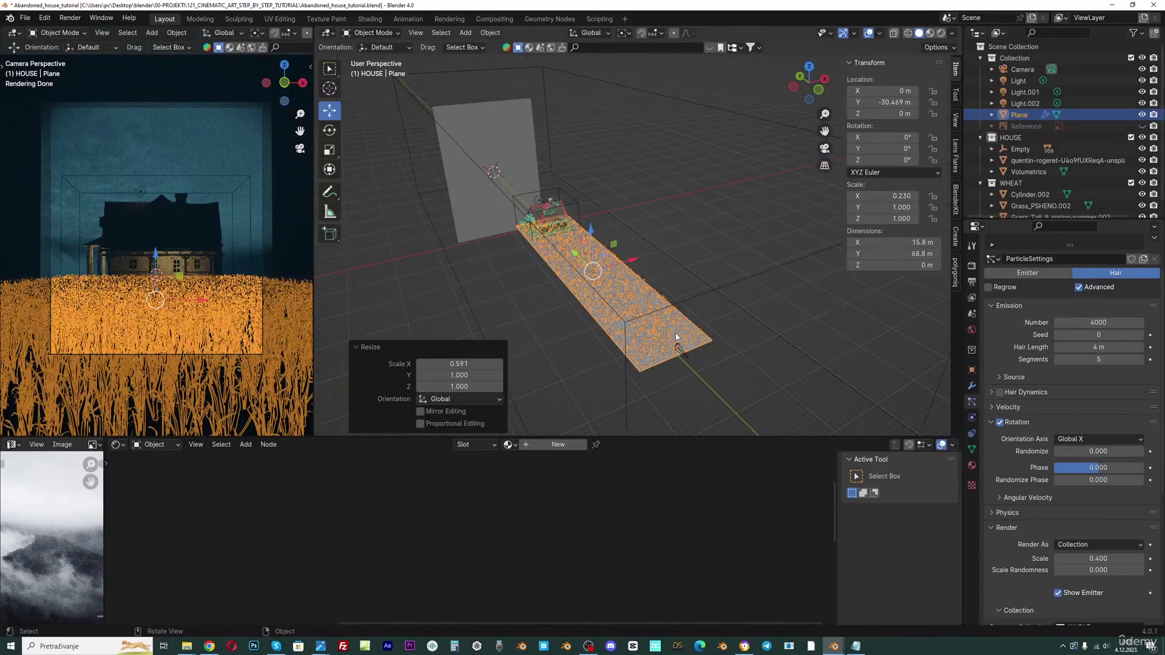
{"action": "left_click", "coordinate": [664, 323]}
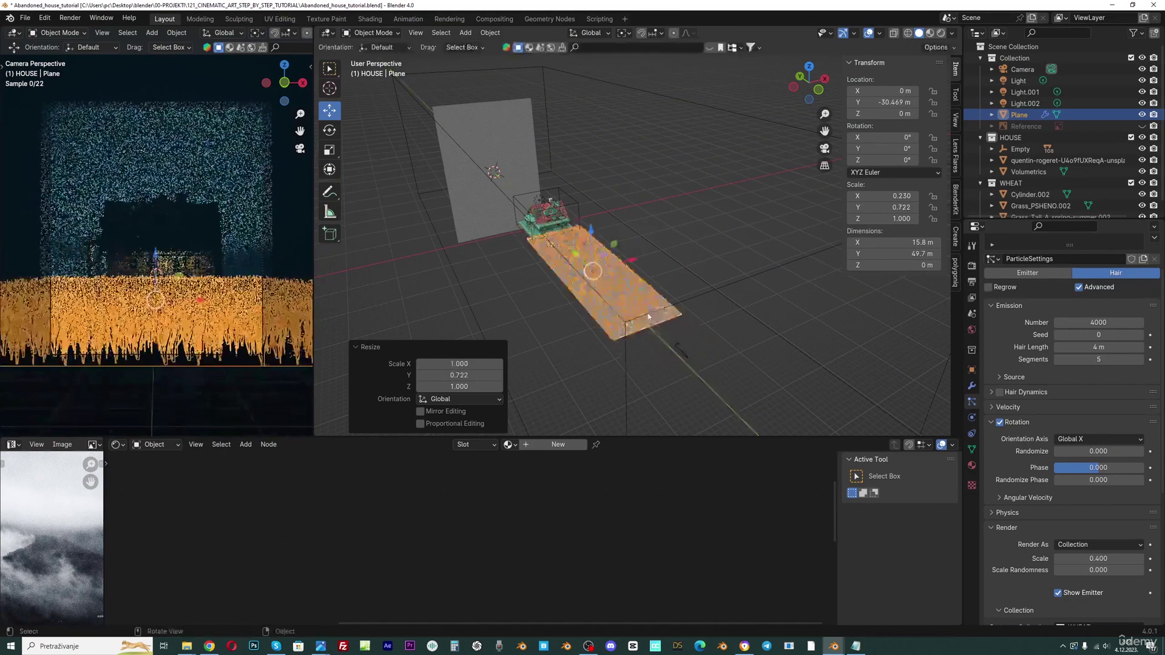
{"action": "key", "text": "g"}
{"action": "key", "text": "y"}
{"action": "left_click", "coordinate": [679, 349]}
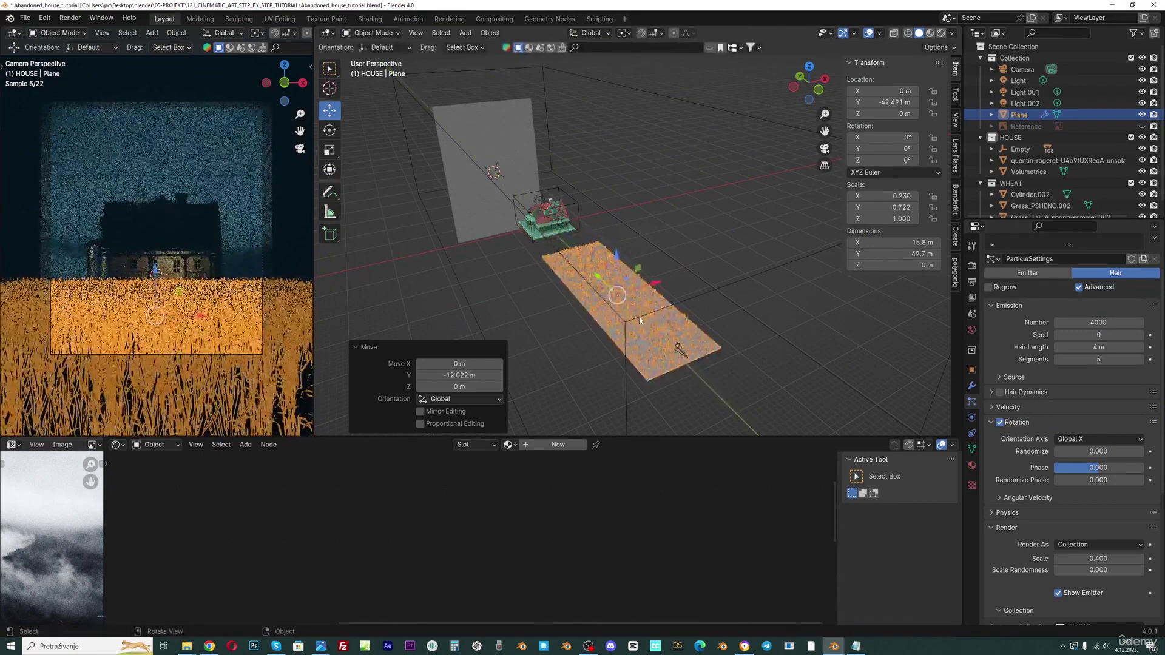
Step: Shorten the wheat plane along Y to about 39 m and shift it about 5.7 m closer to the camera
{"action": "middle_click_drag", "start_coordinate": [626, 323], "coordinate": [641, 277]}
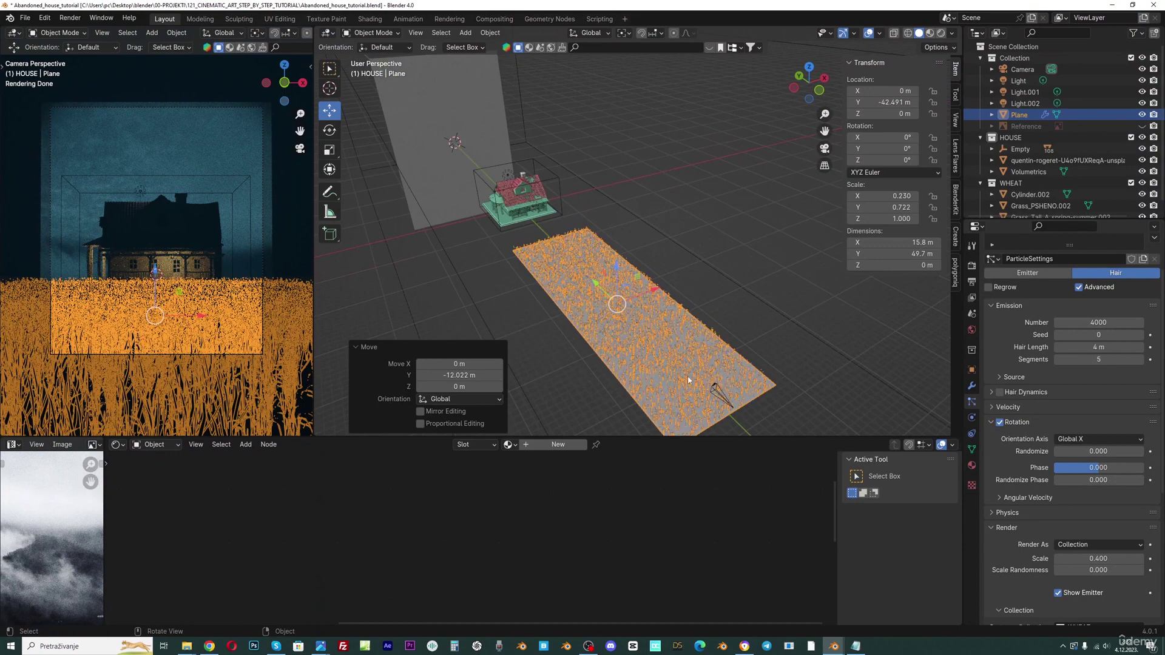
{"action": "key", "text": "s"}
{"action": "key", "text": "y"}
{"action": "left_click", "coordinate": [591, 285]}
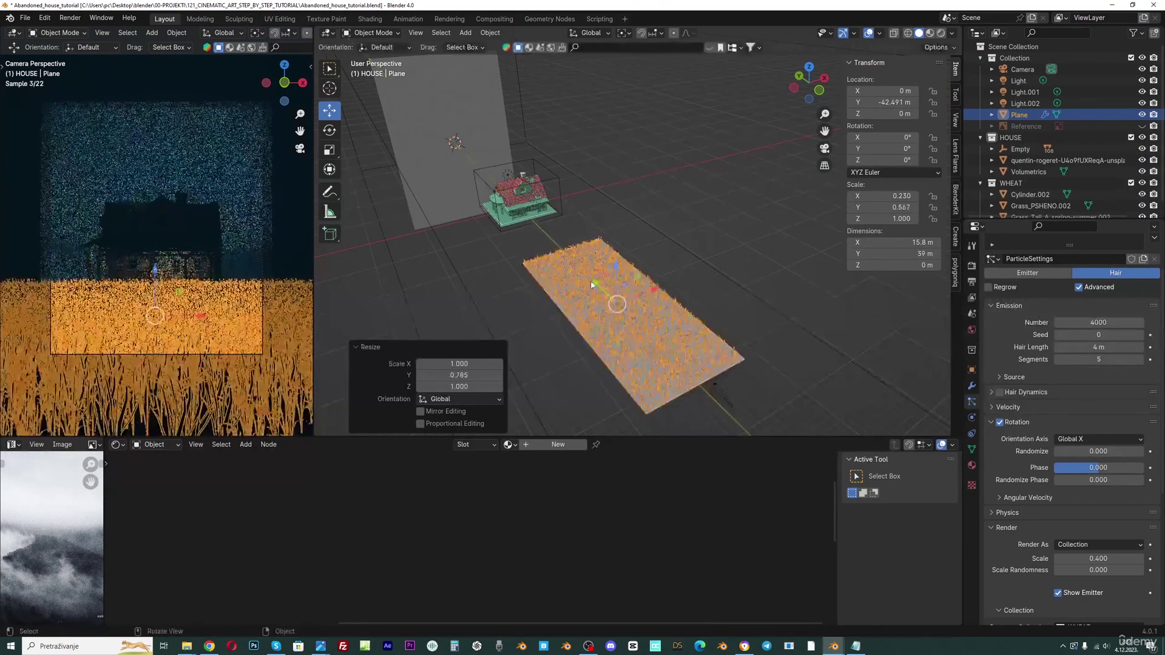
{"action": "key", "text": "g"}
{"action": "key", "text": "y"}
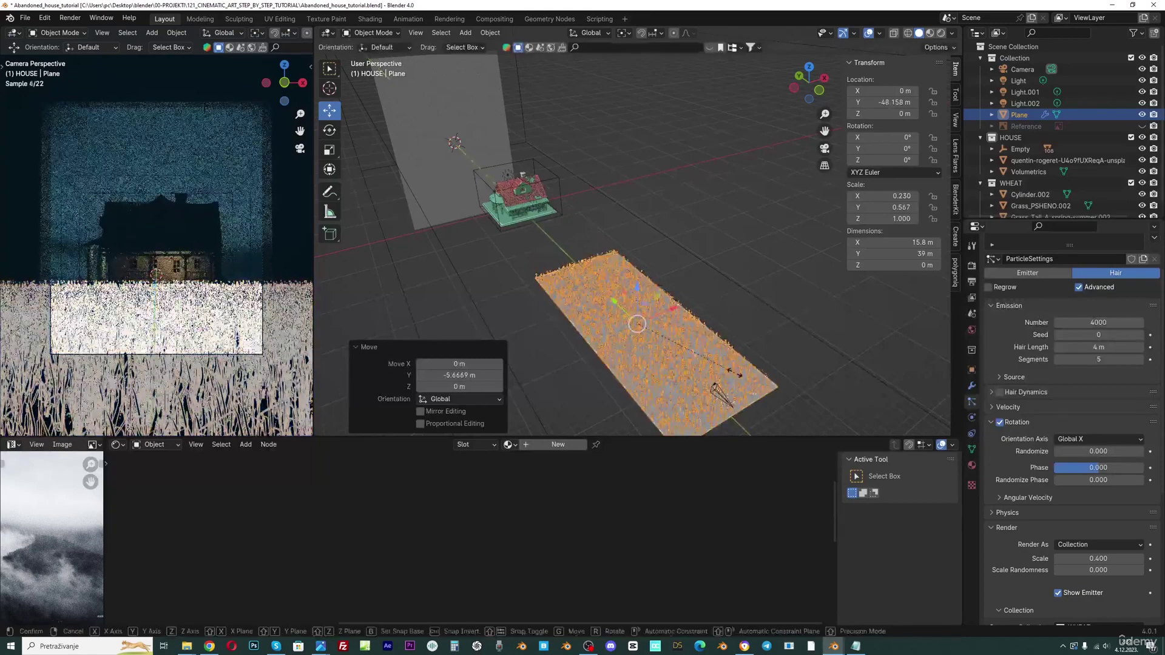
Step: Reduce the wheat plane's Y length to about 31 m and move it to about -51.9 m on Y
{"action": "key", "text": "y"}
{"action": "left_click", "coordinate": [714, 364]}
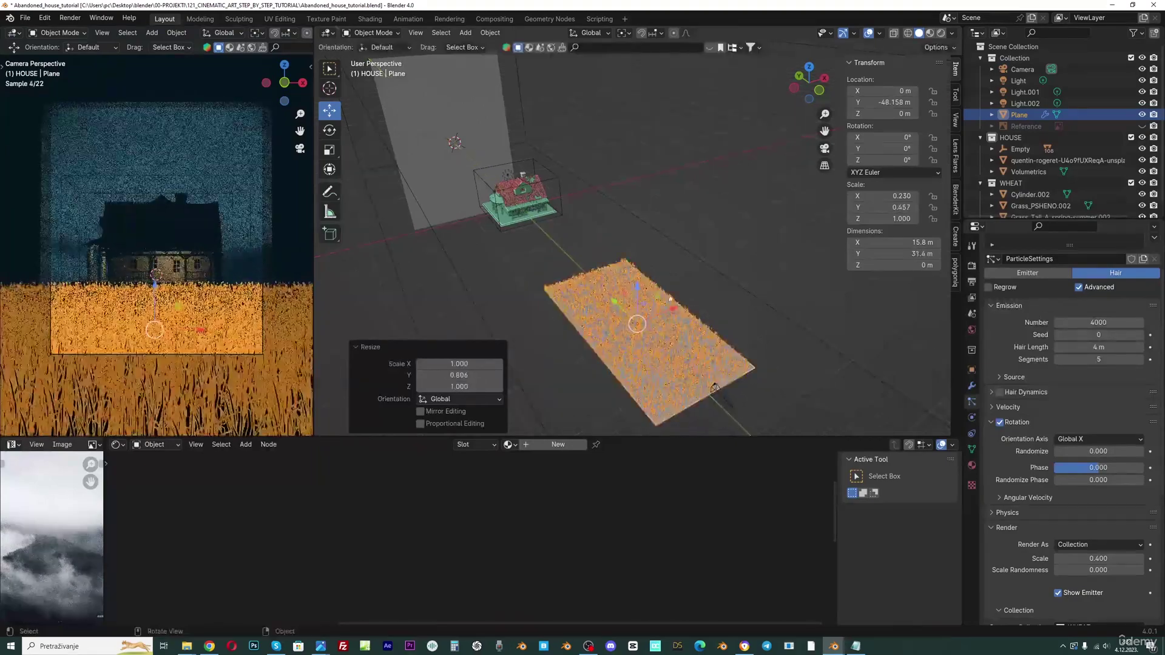
{"action": "key", "text": "g"}
{"action": "key", "text": "y"}
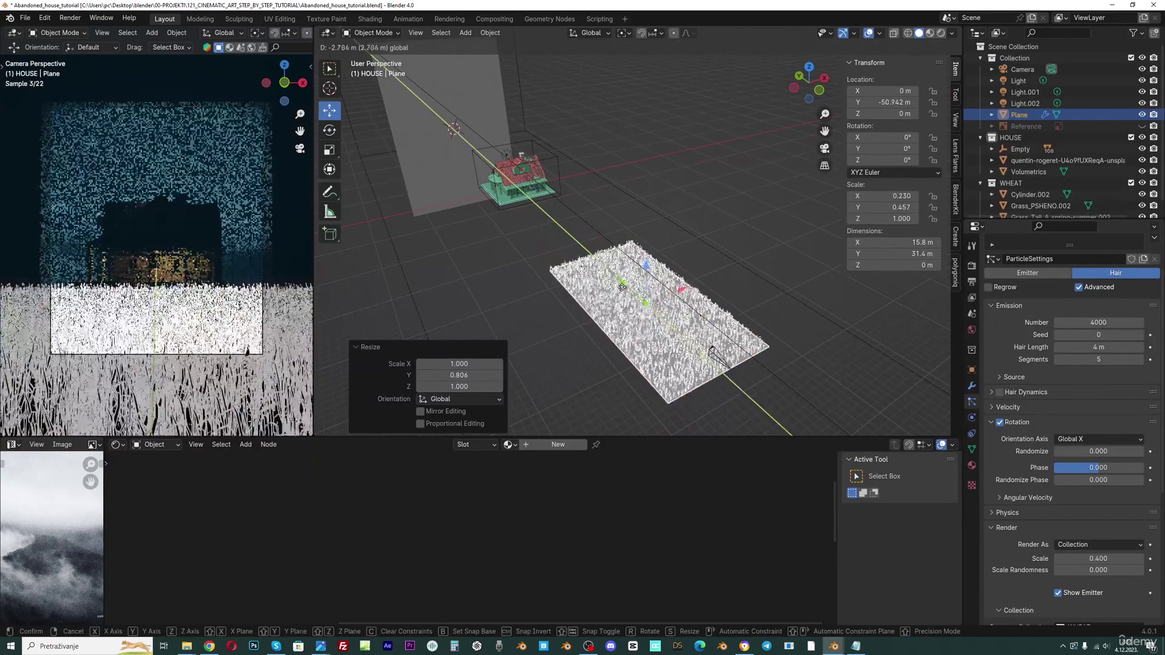
{"action": "left_click", "coordinate": [635, 260]}
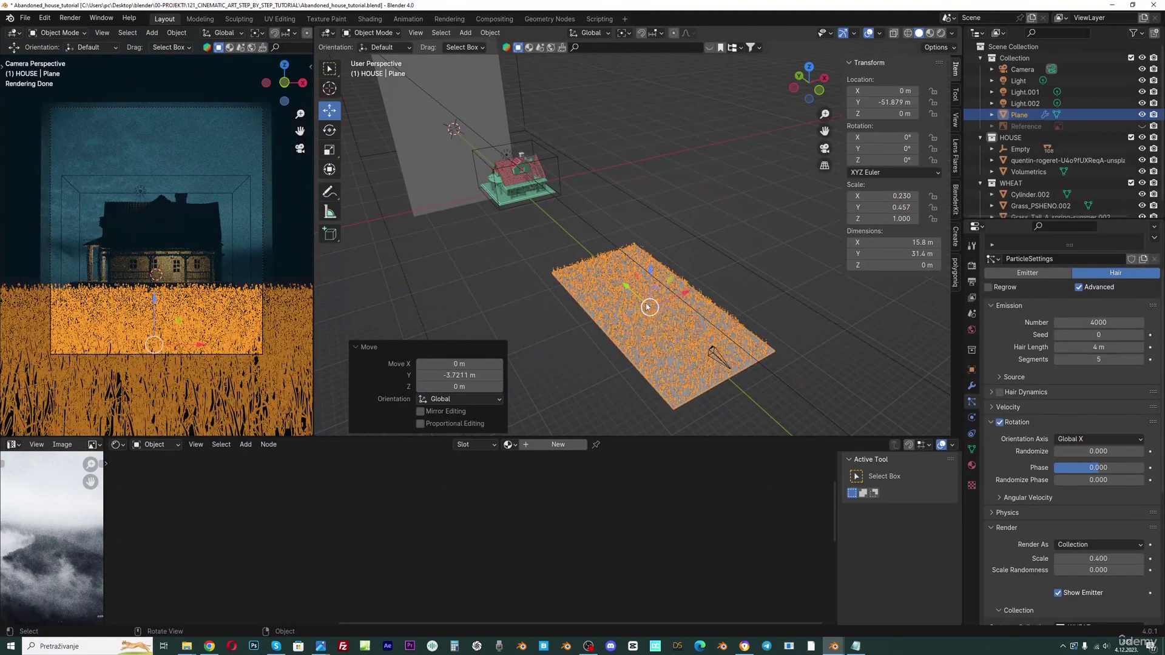
Step: Duplicate the wheat plane and place the copy about 34 m along Y, toward the house
{"action": "key", "text": "Delete"}
{"action": "key", "text": "ctrl+z"}
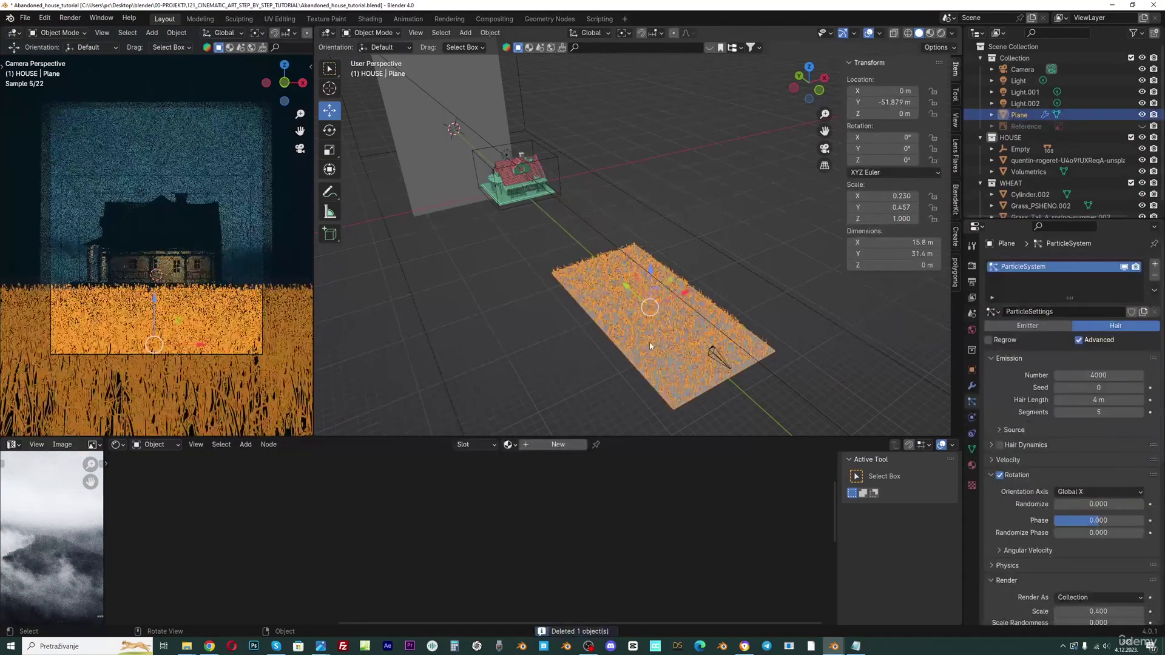
{"action": "key", "text": "shift+d"}
{"action": "key", "text": "y"}
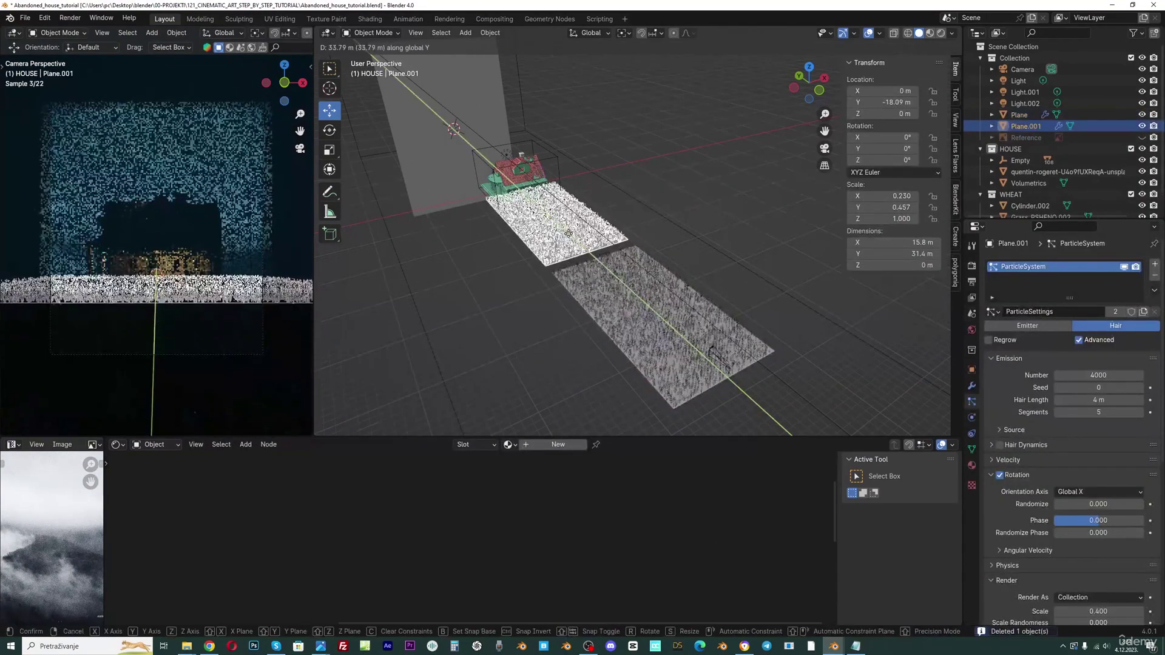
{"action": "left_click", "coordinate": [568, 233]}
Step: Scale the duplicated wheat plane up by about 1.76 and move it about 7.9 m along Y, under the house
{"action": "key", "text": "s"}
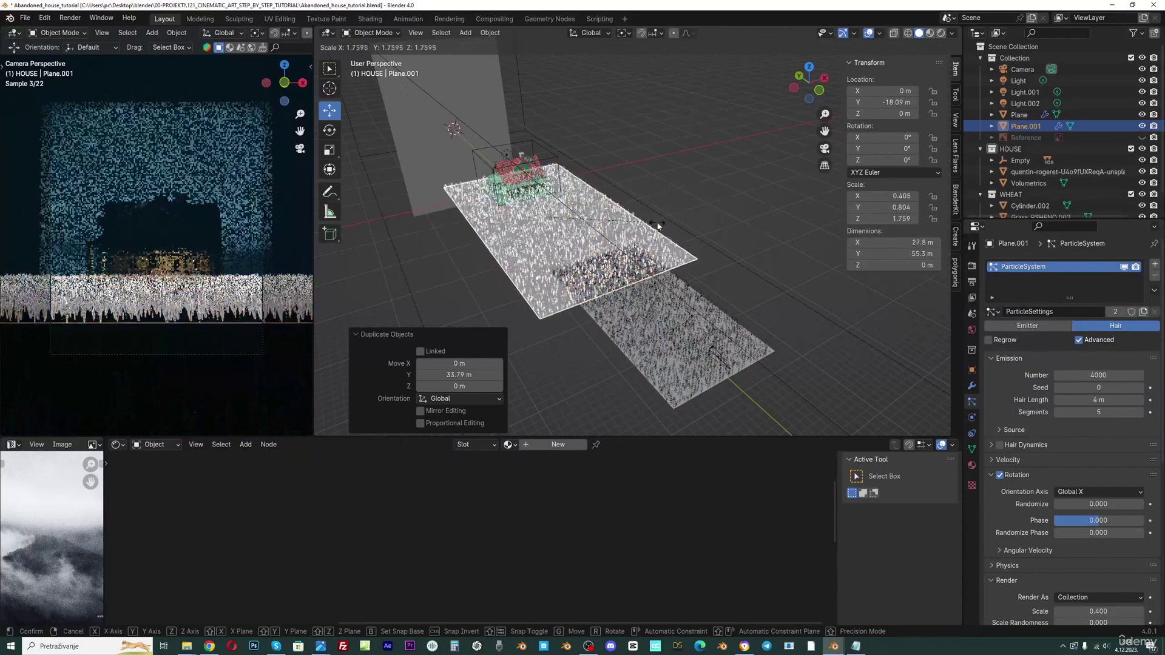
{"action": "left_click", "coordinate": [658, 225]}
{"action": "key", "text": "g"}
{"action": "key", "text": "y"}
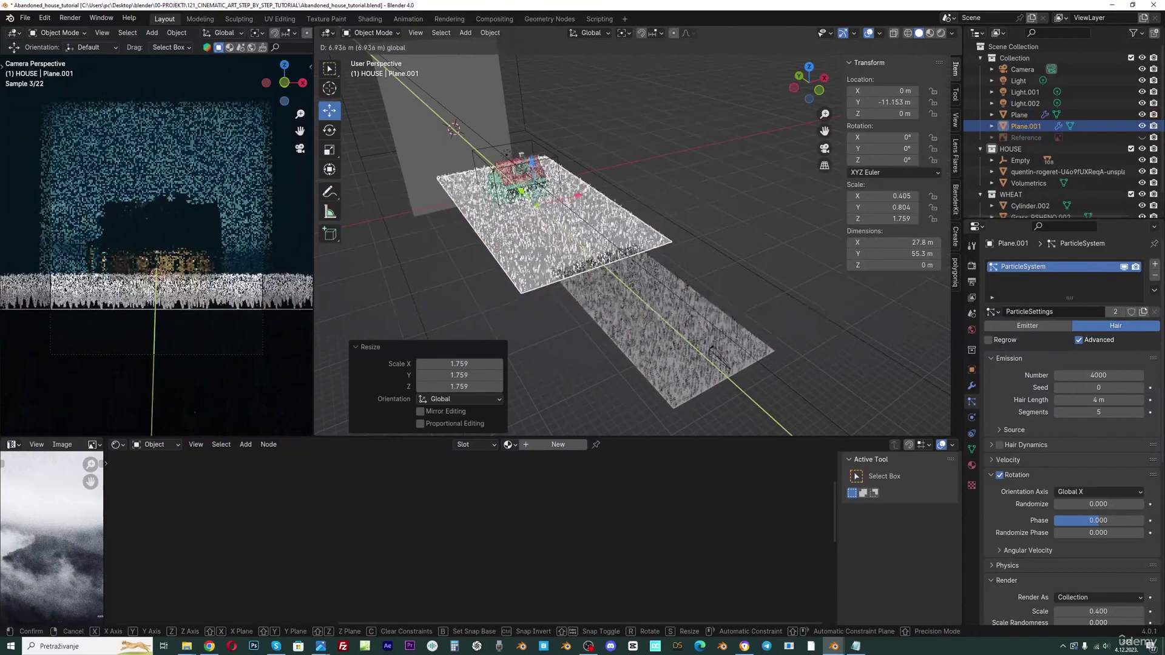
{"action": "left_click", "coordinate": [570, 249]}
Step: Shift the enlarged wheat plane to about 1 m on X and -8.6 m on Y
{"action": "scroll", "coordinate": [570, 250], "scroll_direction": "up", "scroll_amount": 1}
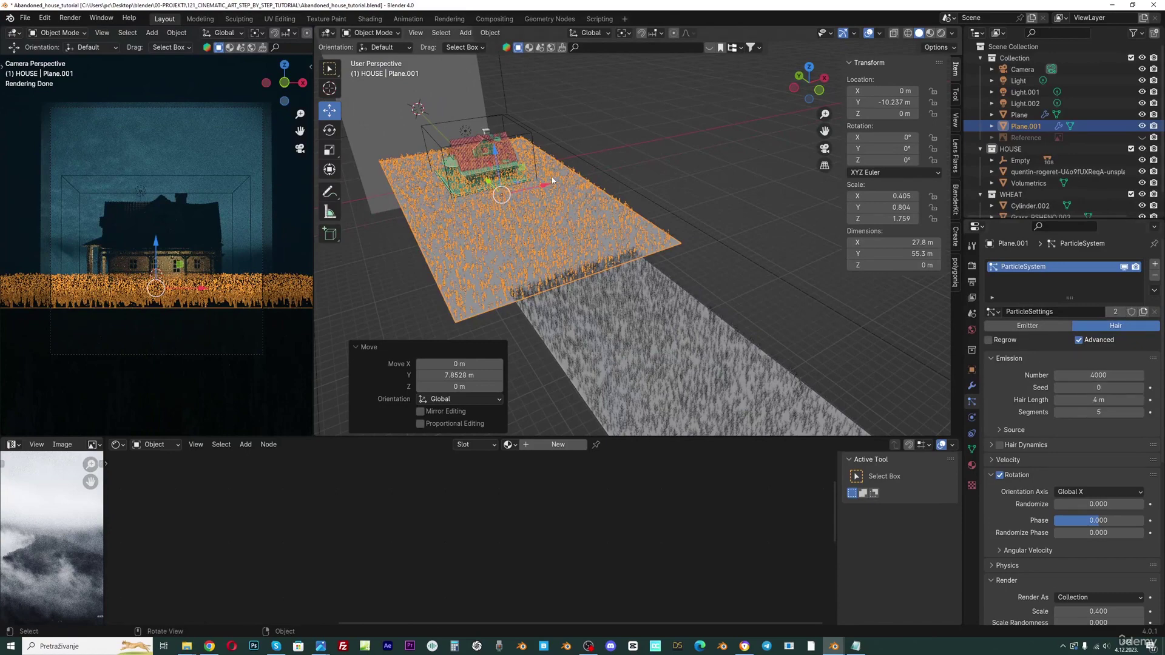
{"action": "scroll", "coordinate": [583, 240], "scroll_direction": "down", "scroll_amount": 5}
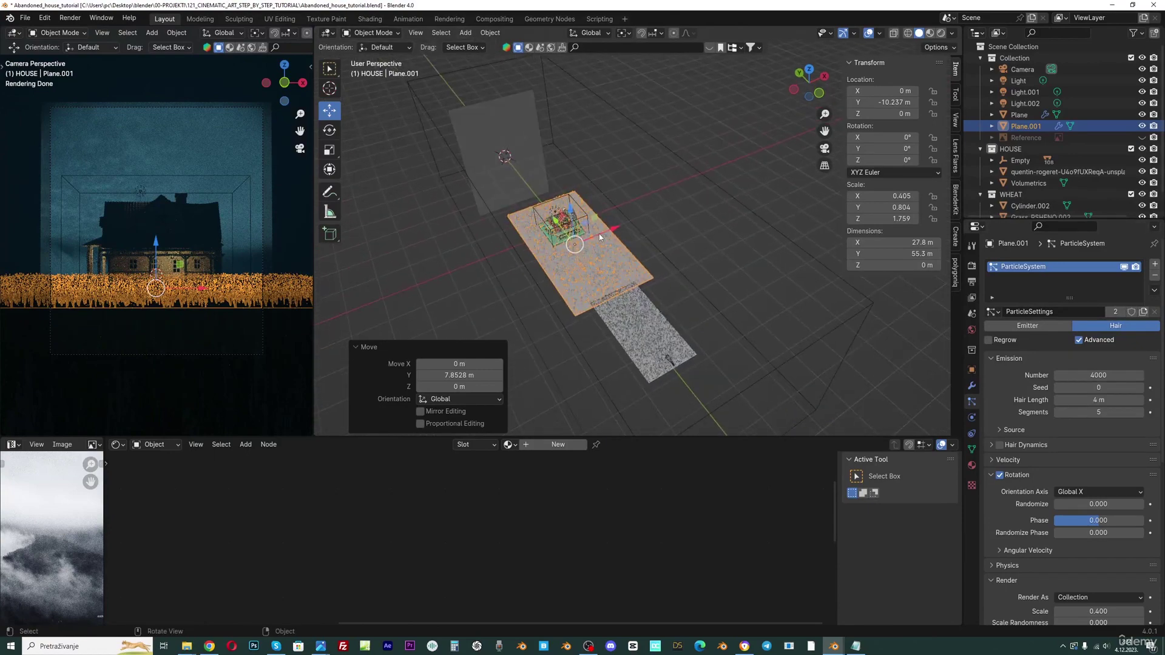
{"action": "key", "text": "g"}
{"action": "key", "text": "x"}
{"action": "left_click", "coordinate": [680, 343]}
Step: Switch to the Night_mist_horror_scene_PACKED file to examine its wheat plane layout, and return to the Abandoned_house_tutorial file
{"action": "left_click", "coordinate": [836, 644]}
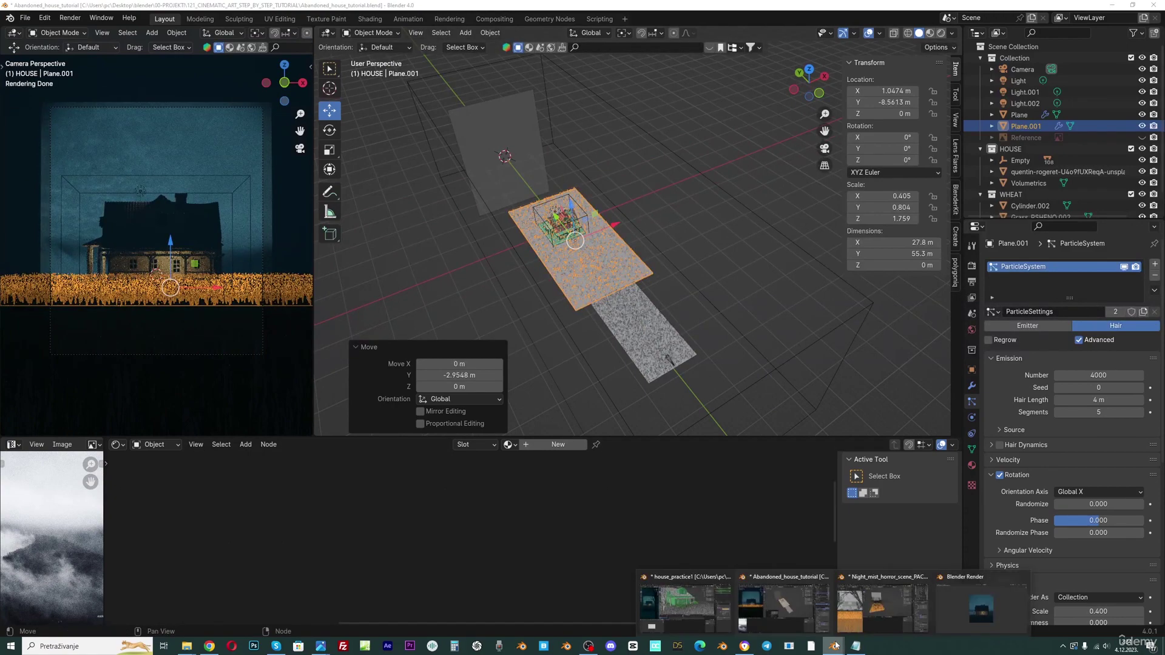
{"action": "left_click", "coordinate": [883, 604]}
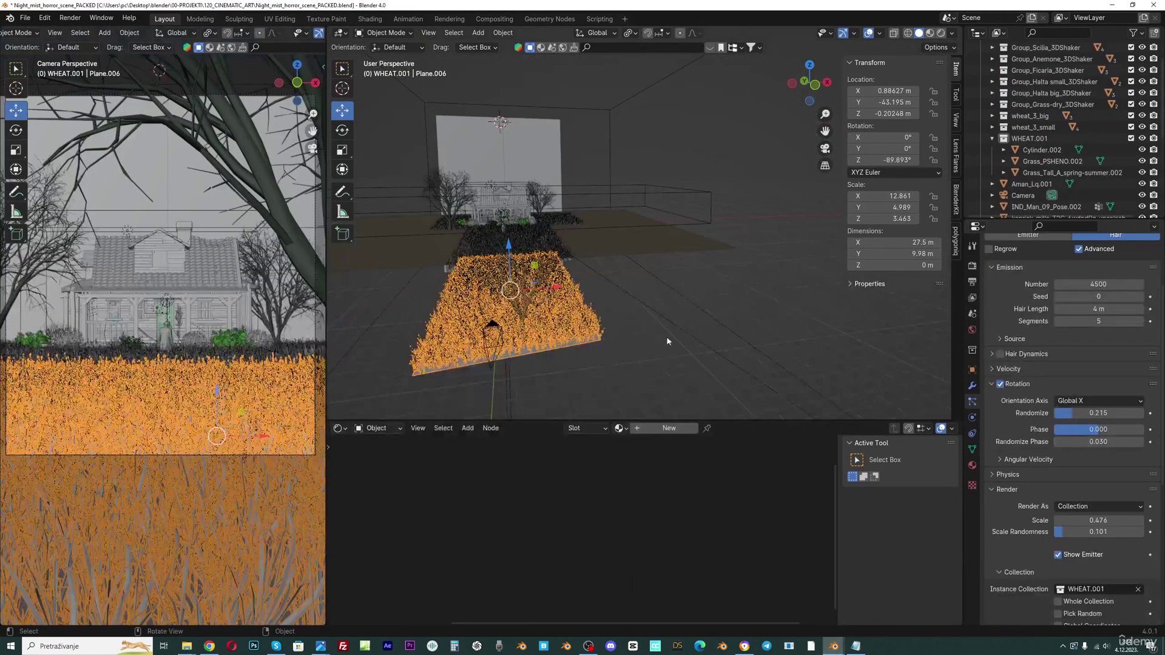
{"action": "scroll", "coordinate": [568, 268], "scroll_direction": "up", "scroll_amount": 3}
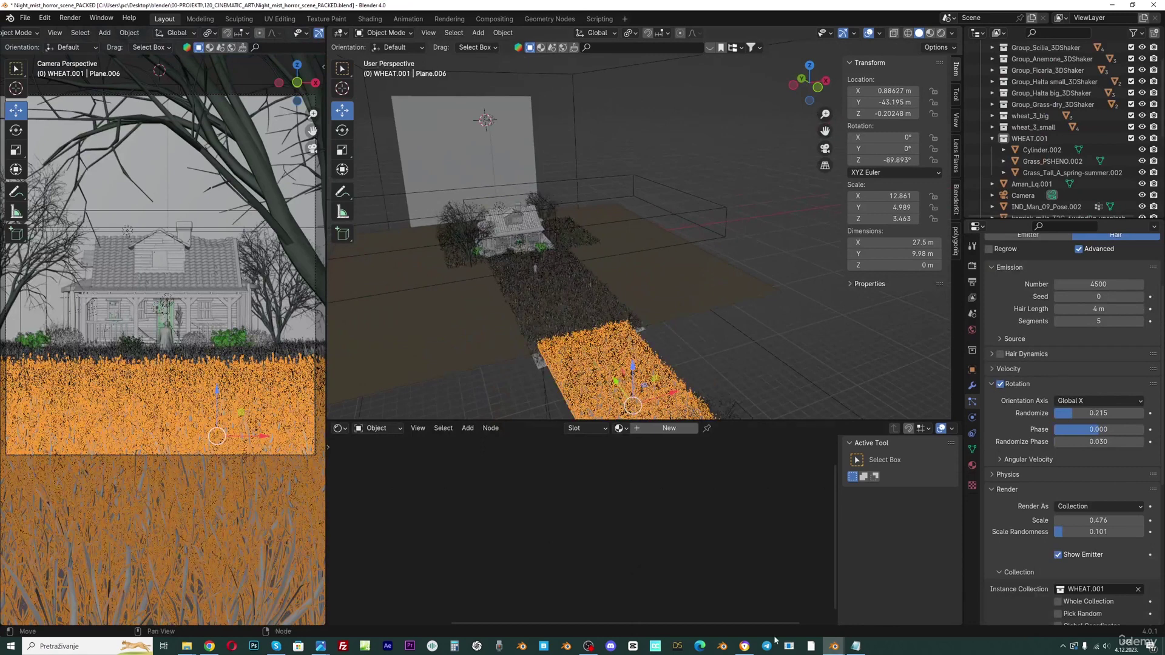
{"action": "left_click", "coordinate": [834, 644]}
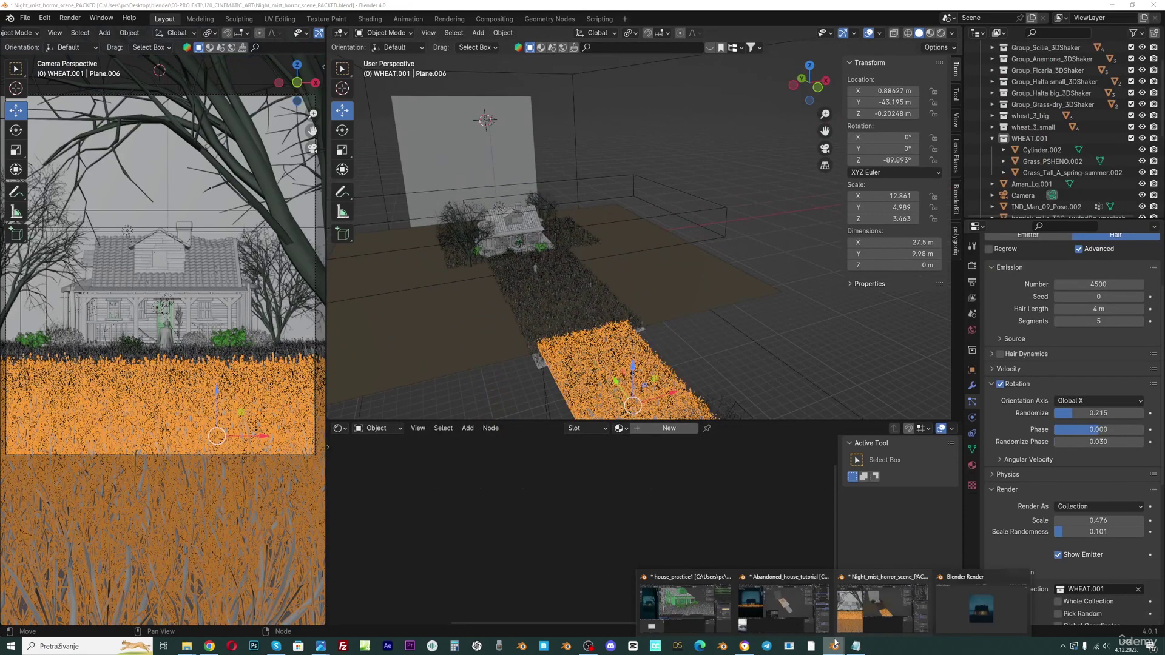
{"action": "left_click", "coordinate": [771, 607]}
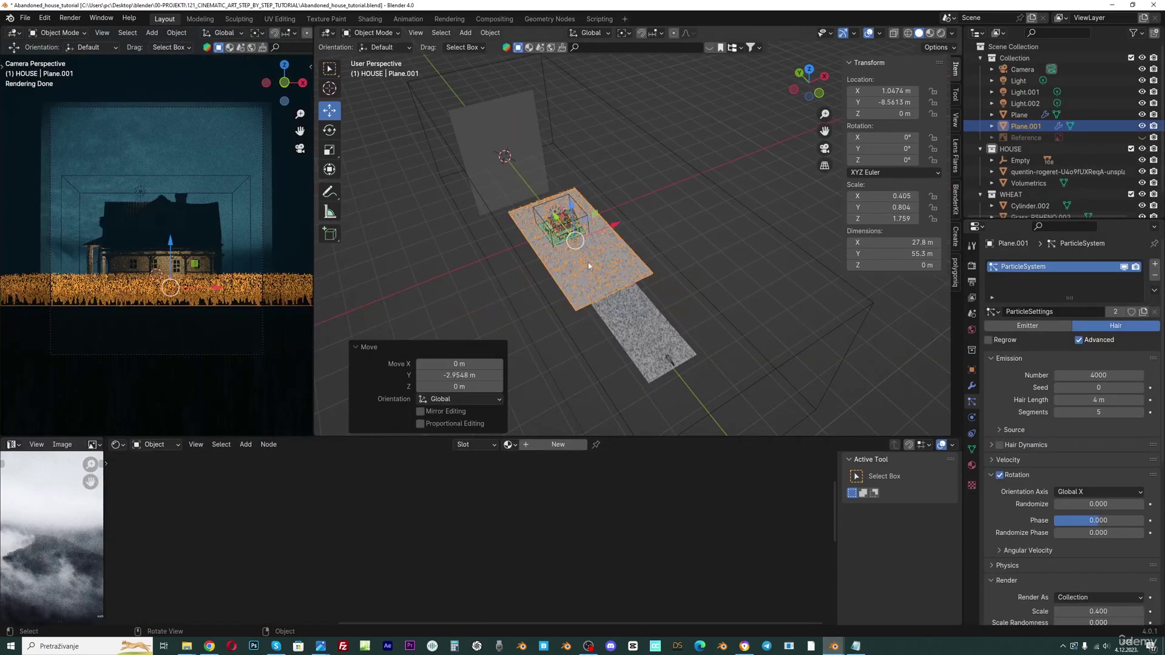
Step: Duplicate the plane under the house about 36 m along Y behind it and widen the copy along X to about 62 m
{"action": "key", "text": "shift+d"}
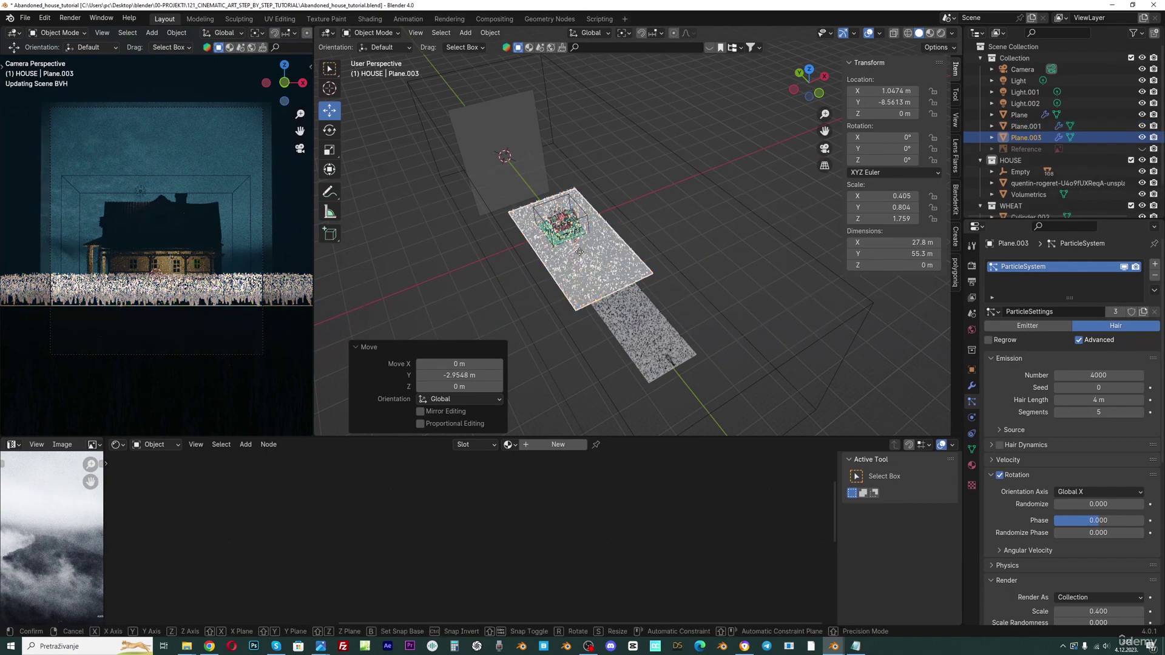
{"action": "key", "text": "y"}
{"action": "left_click", "coordinate": [556, 211]}
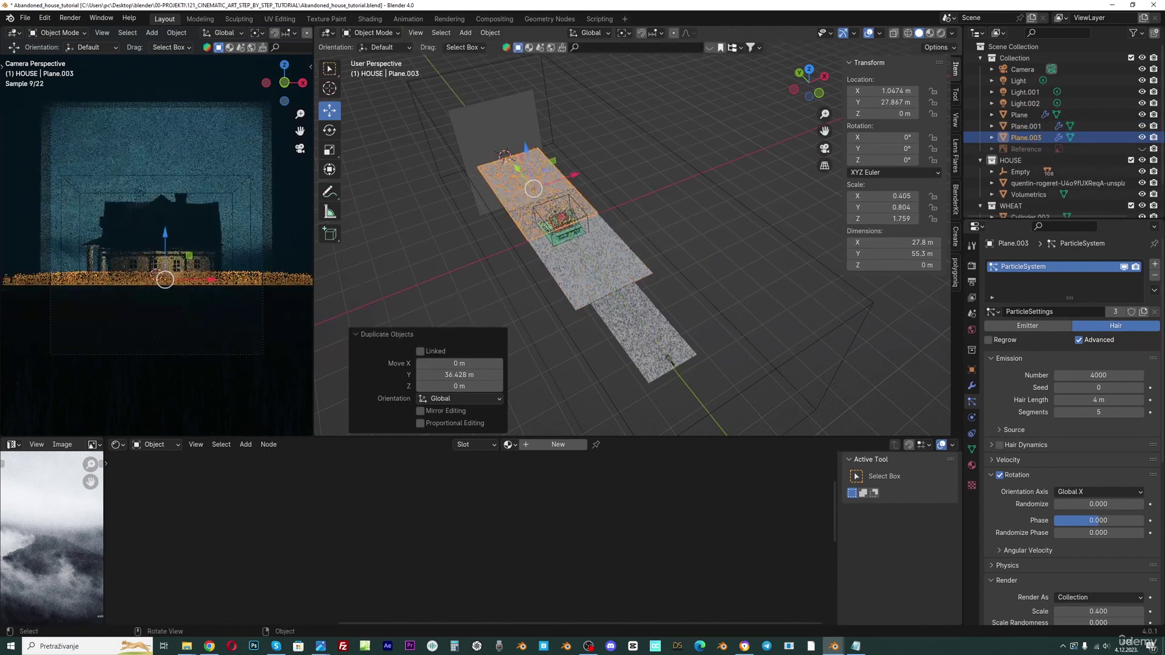
{"action": "key", "text": "s"}
{"action": "key", "text": "x"}
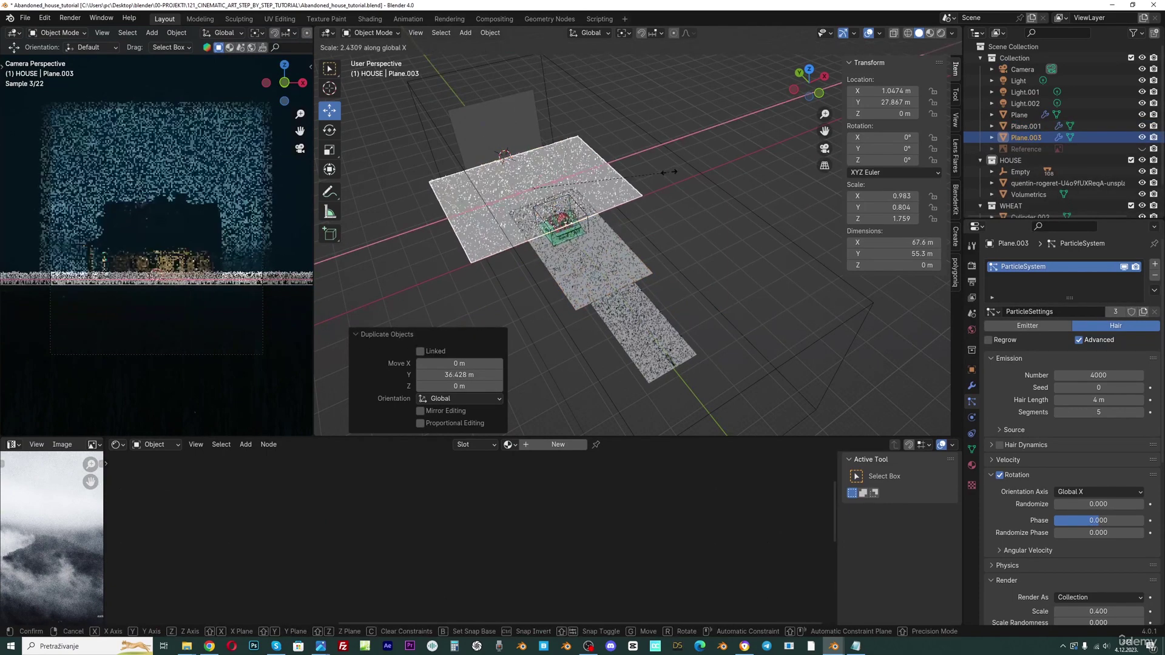
{"action": "left_click", "coordinate": [657, 171]}
Step: Move the wide rear wheat plane about 2 m farther back along Y
{"action": "scroll", "coordinate": [533, 228], "scroll_direction": "up", "scroll_amount": 3}
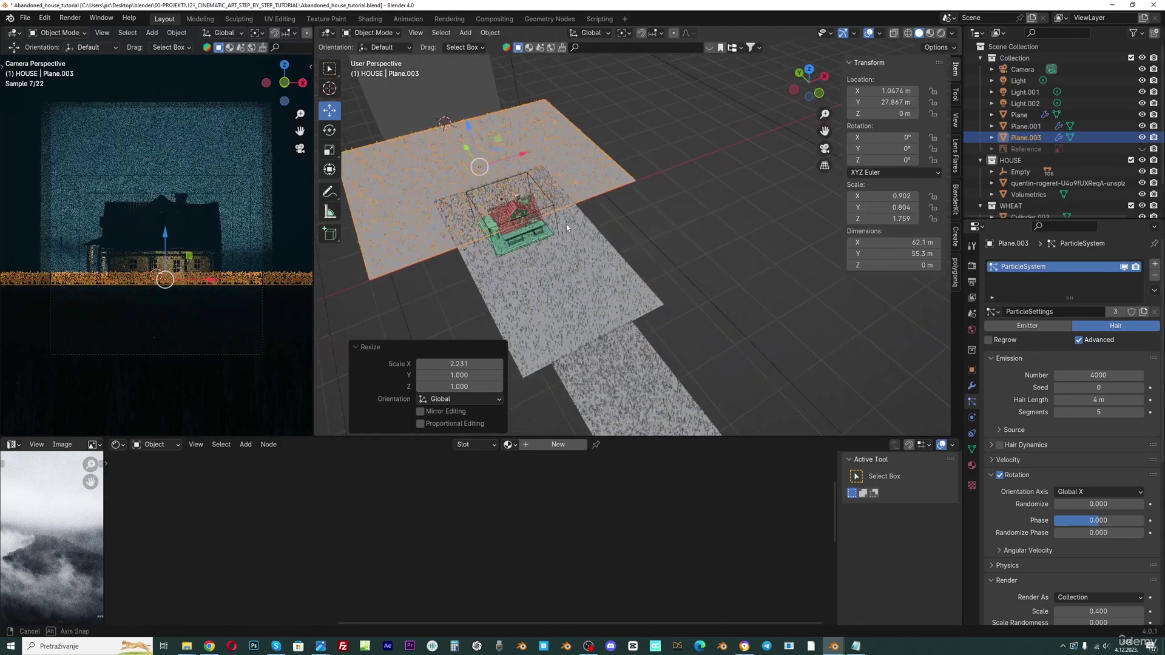
{"action": "middle_click_drag", "start_coordinate": [566, 224], "coordinate": [579, 233]}
{"action": "left_click_drag", "start_coordinate": [458, 169], "coordinate": [454, 165]}
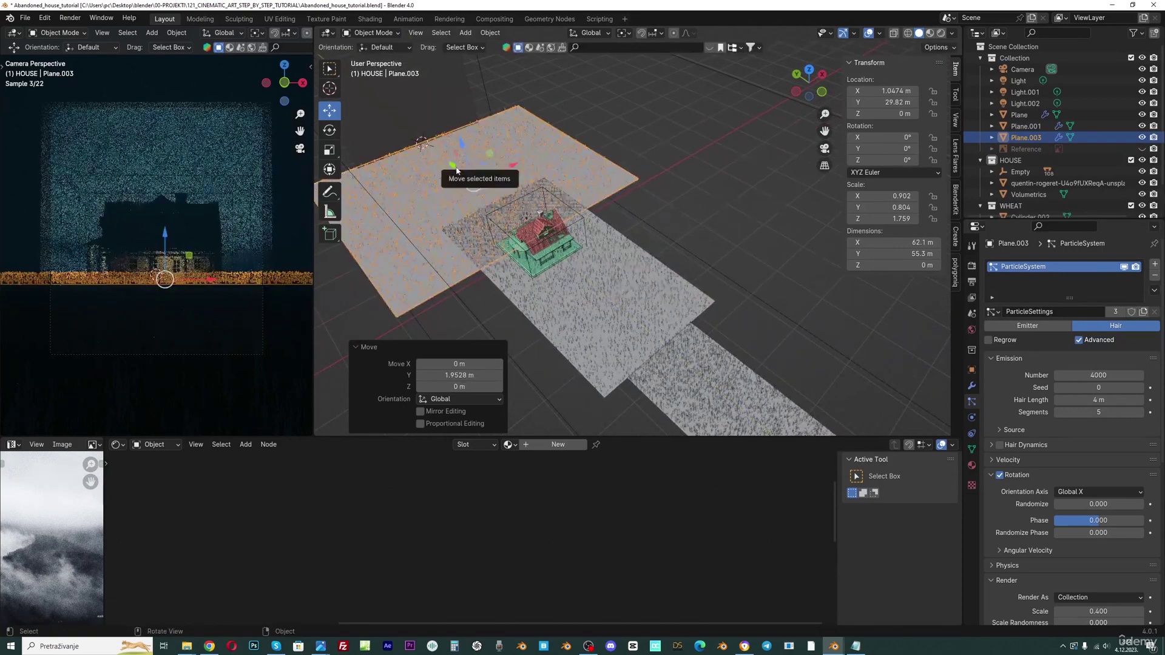
Step: Save the abandoned house file with the rear wheat plane in place
{"action": "key", "text": "ctrl+s"}
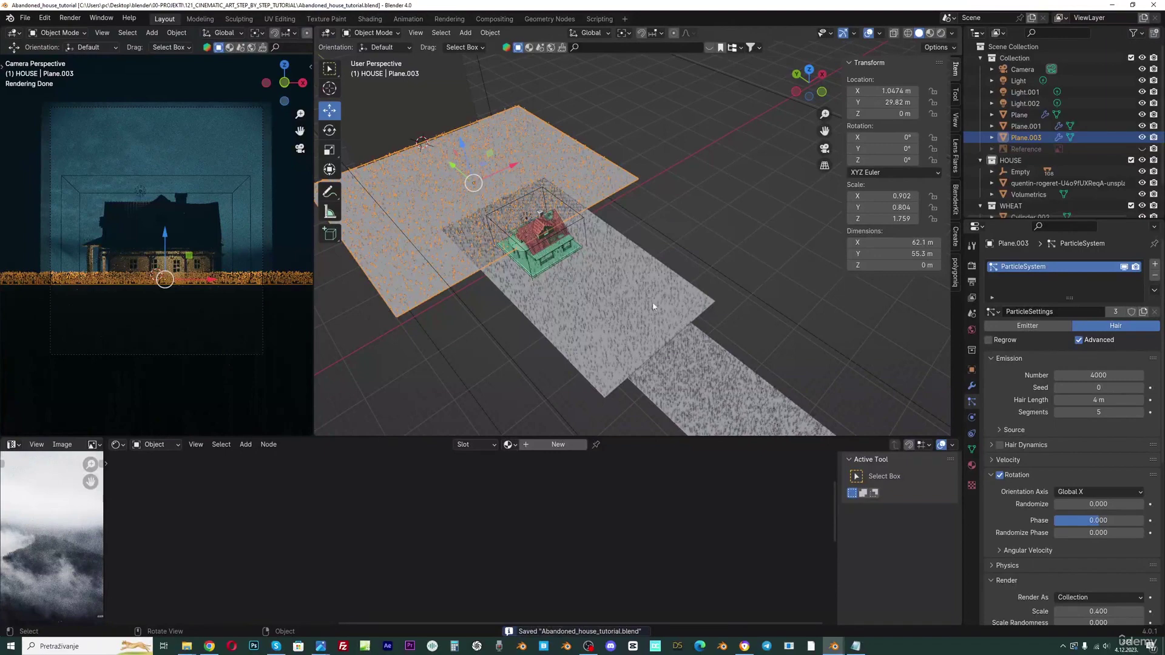
{"action": "middle_click_drag", "start_coordinate": [659, 328], "coordinate": [630, 295]}
{"action": "scroll", "coordinate": [129, 210], "scroll_direction": "up", "scroll_amount": 2}
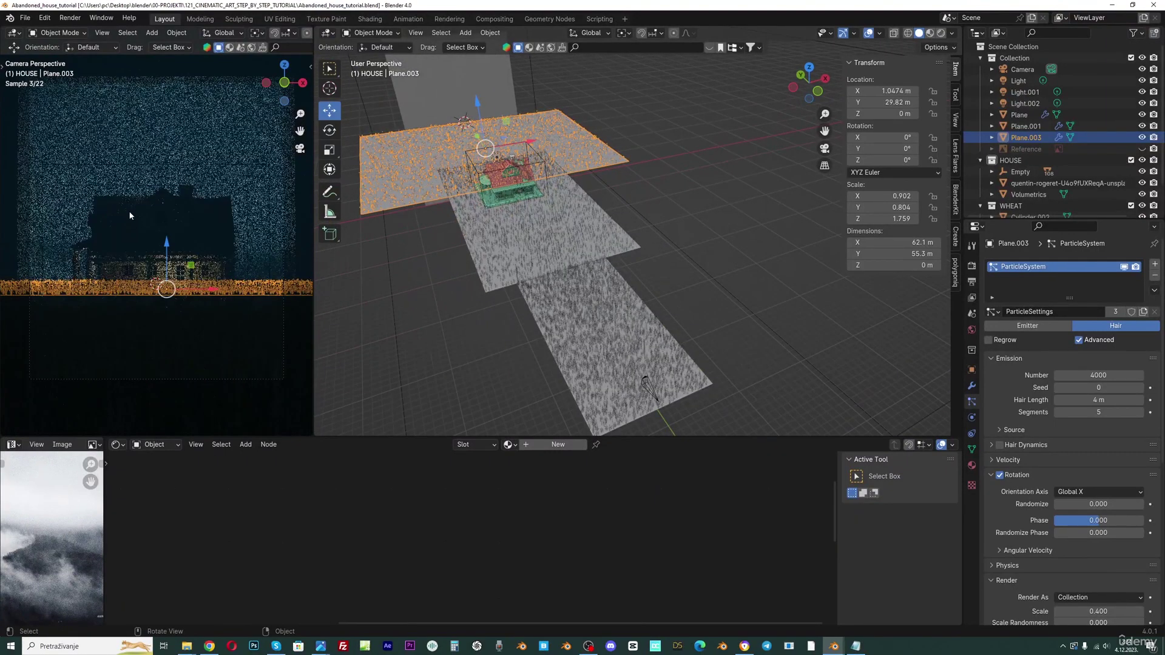
Step: Limit the viewport display amount of the camera-side wheat plane's particles to 50%
{"action": "left_click", "coordinate": [566, 334]}
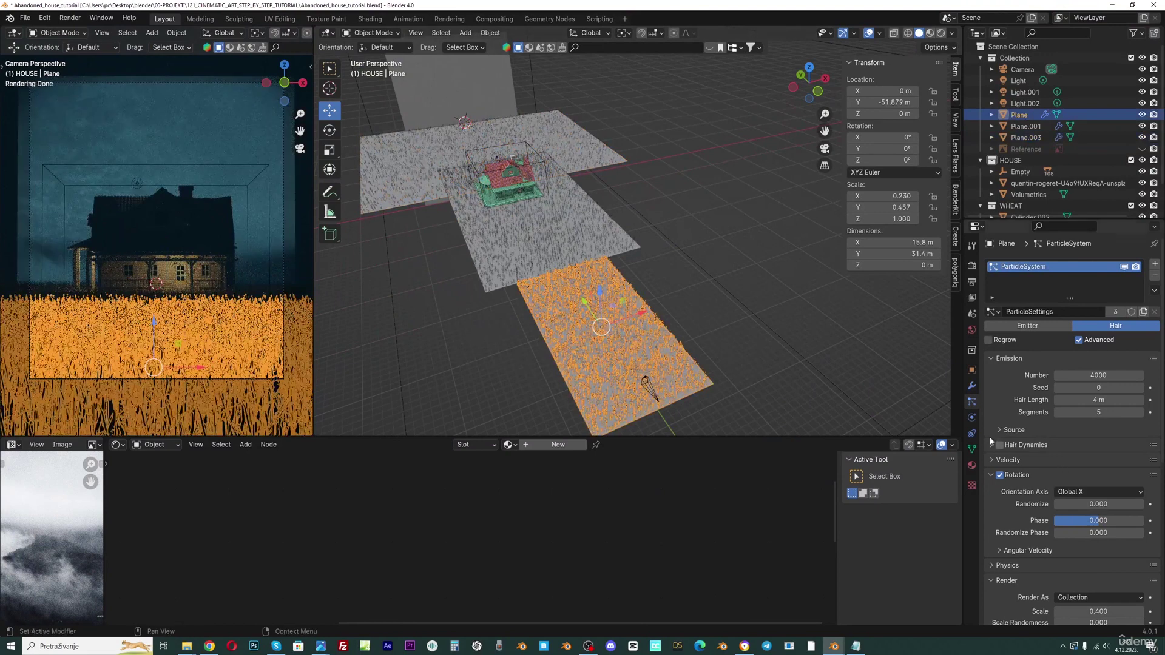
{"action": "scroll", "coordinate": [1017, 513], "scroll_direction": "down", "scroll_amount": 1}
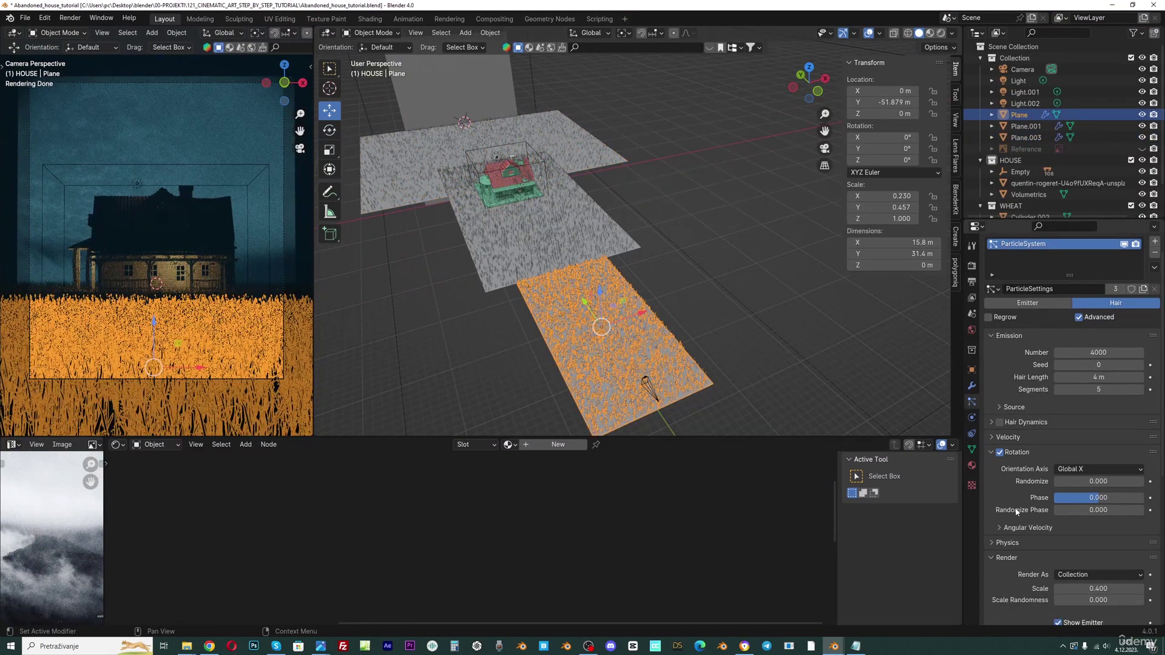
{"action": "scroll", "coordinate": [1016, 513], "scroll_direction": "down", "scroll_amount": 10}
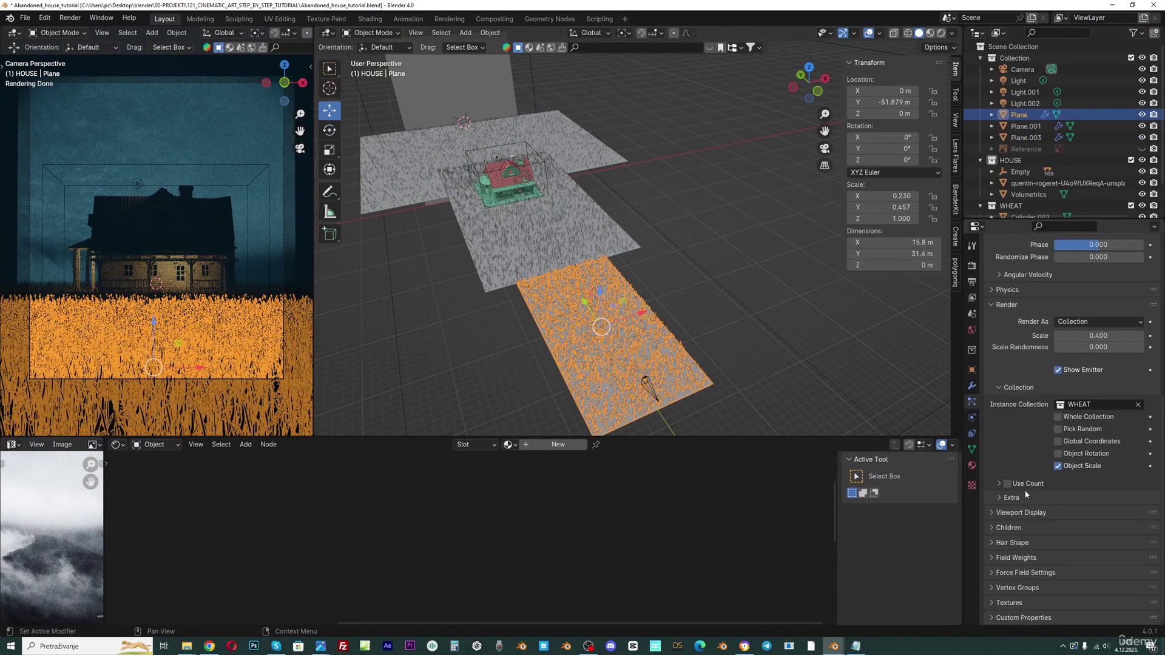
{"action": "left_click", "coordinate": [1019, 512]}
{"action": "scroll", "coordinate": [1110, 515], "scroll_direction": "down", "scroll_amount": 3}
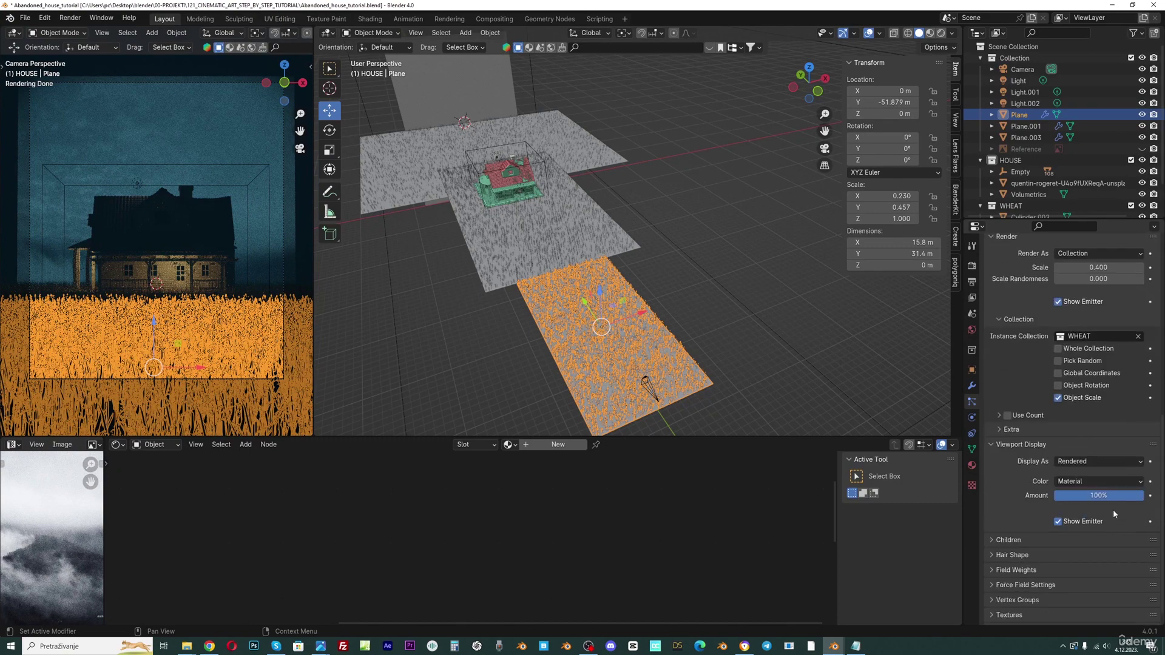
{"action": "left_click_drag", "start_coordinate": [1141, 495], "coordinate": [1098, 495]}
{"action": "left_click", "coordinate": [1098, 495]}
{"action": "key", "text": "Return"}
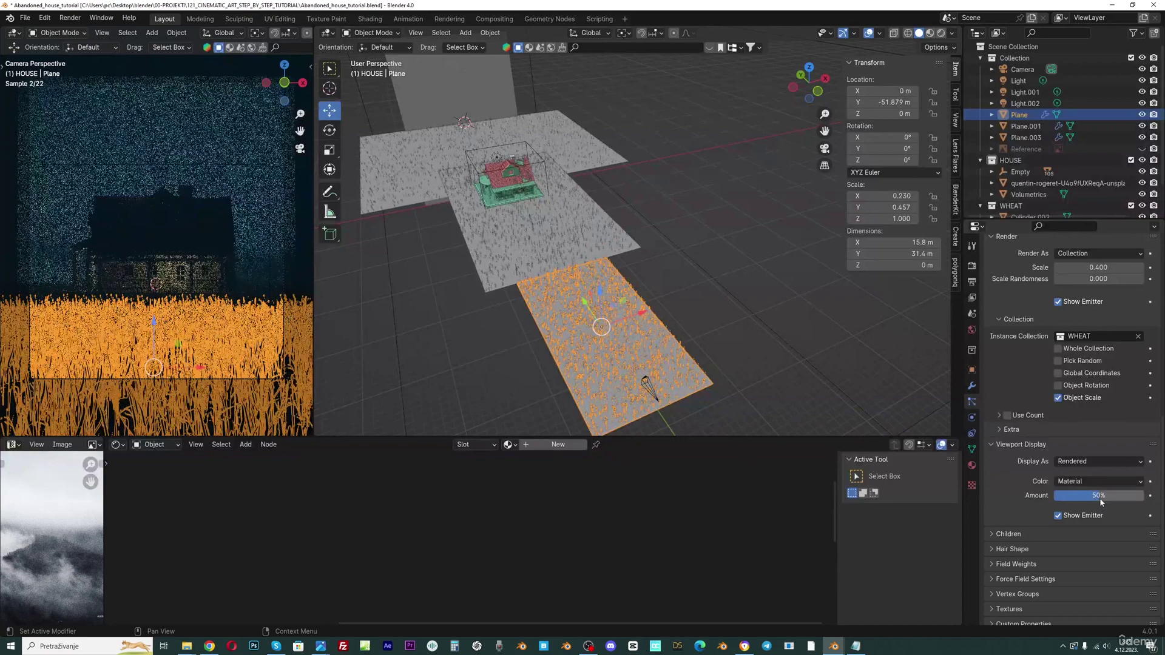
Step: Test-render the scene from the camera, then close the render
{"action": "middle_click_drag", "start_coordinate": [555, 306], "coordinate": [596, 325]}
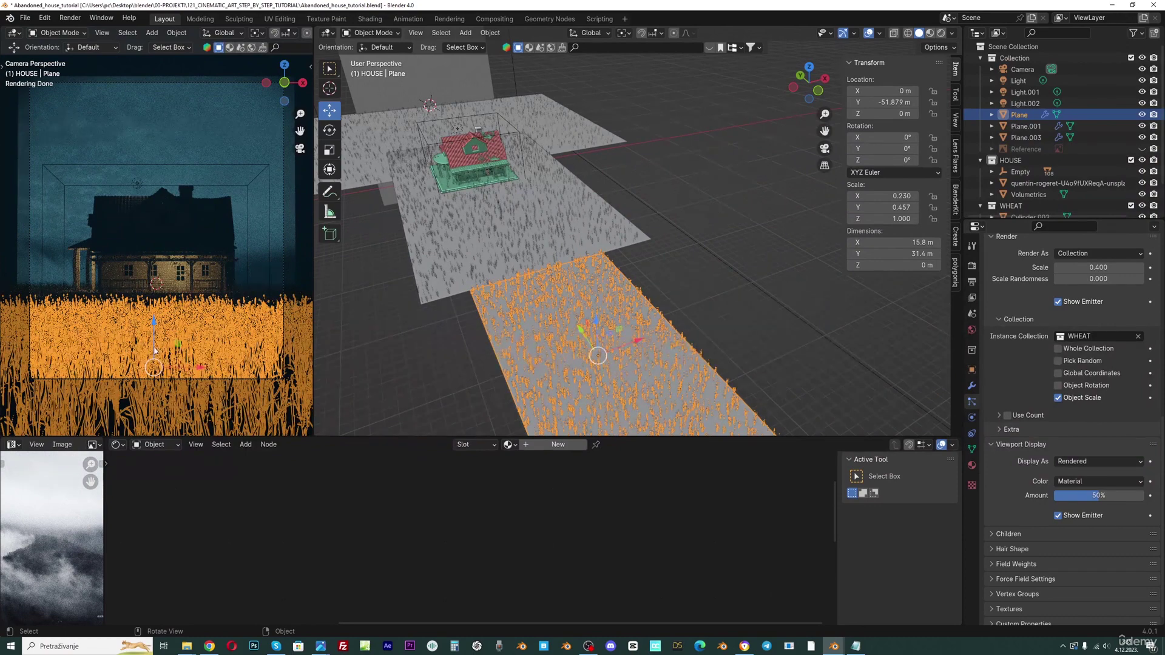
{"action": "key", "text": "F12"}
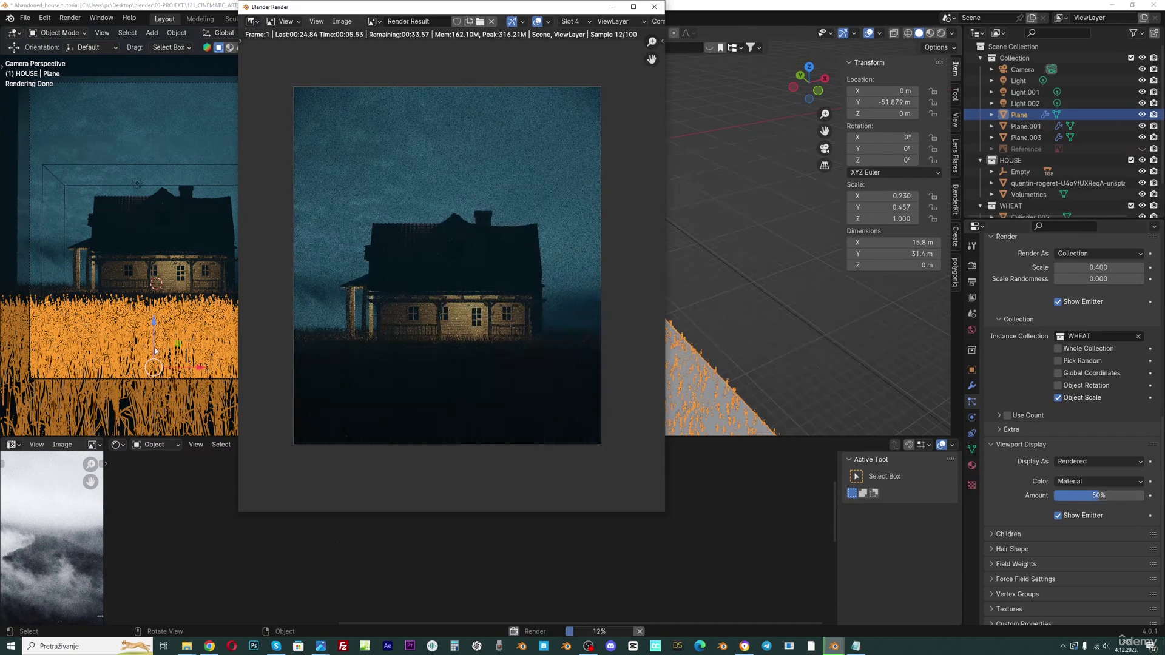
{"action": "key", "text": "Escape"}
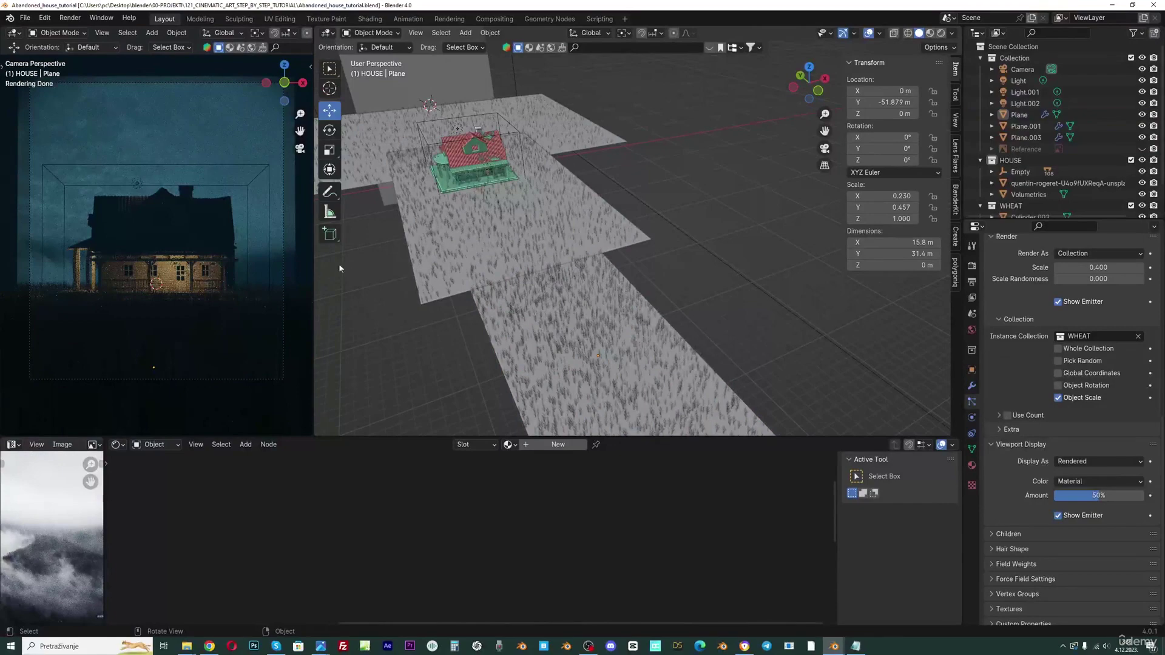
Step: Set the render scale of the camera-side plane's wheat particles to 0.474
{"action": "left_click", "coordinate": [551, 338]}
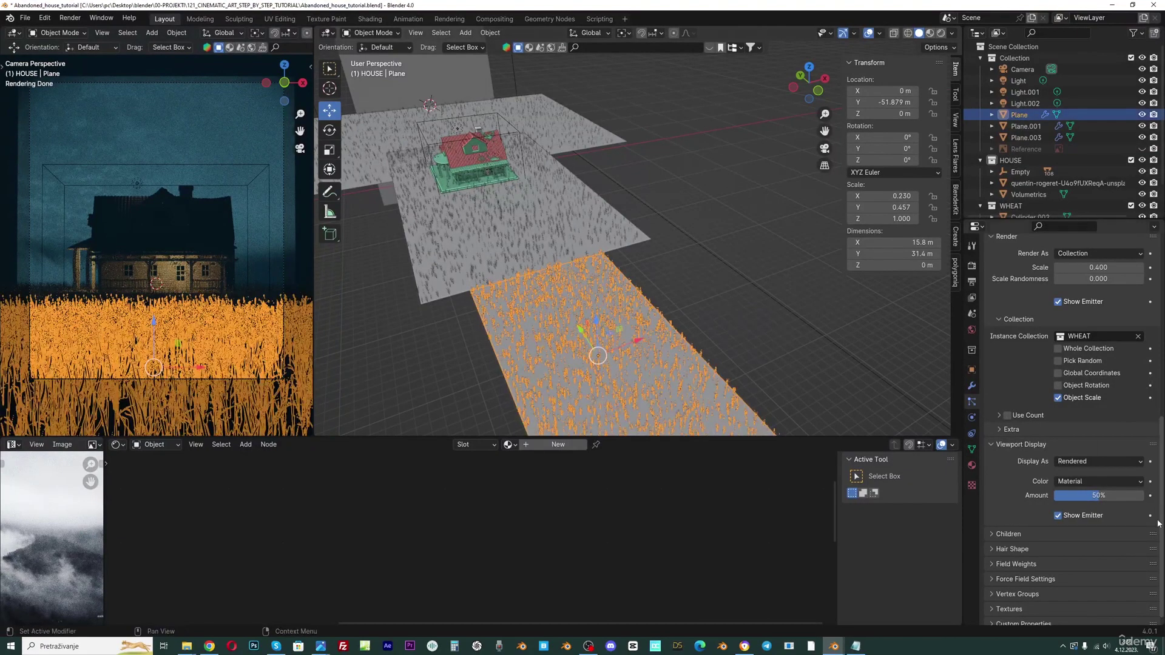
{"action": "scroll", "coordinate": [1044, 446], "scroll_direction": "up", "scroll_amount": 5}
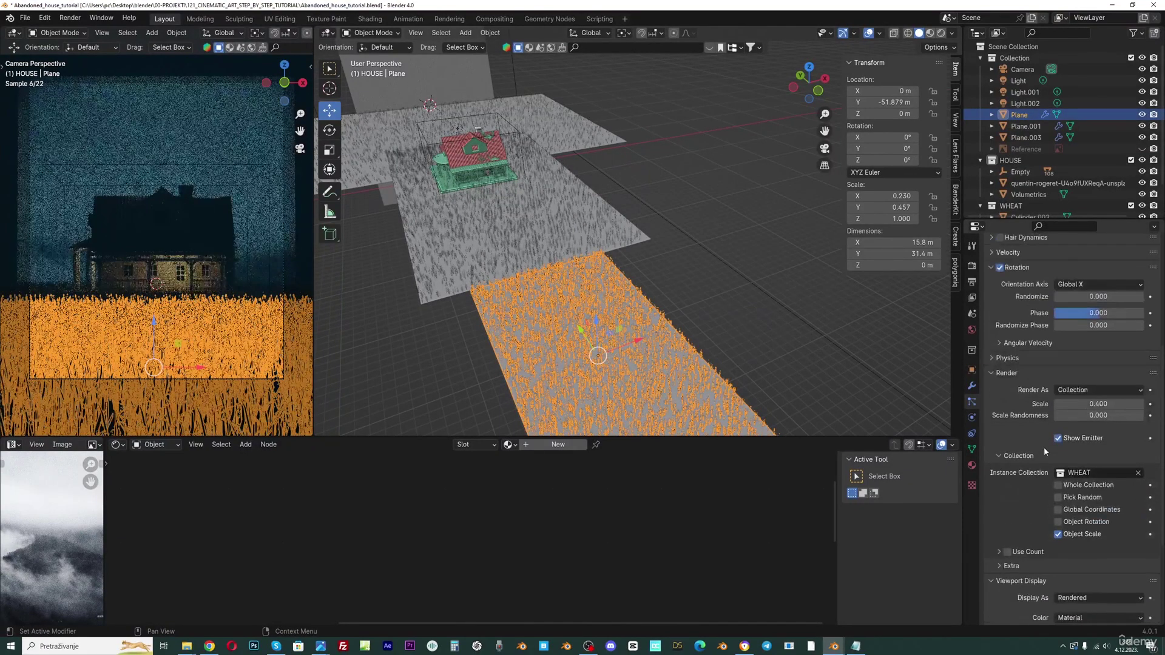
{"action": "scroll", "coordinate": [1043, 446], "scroll_direction": "up", "scroll_amount": 1}
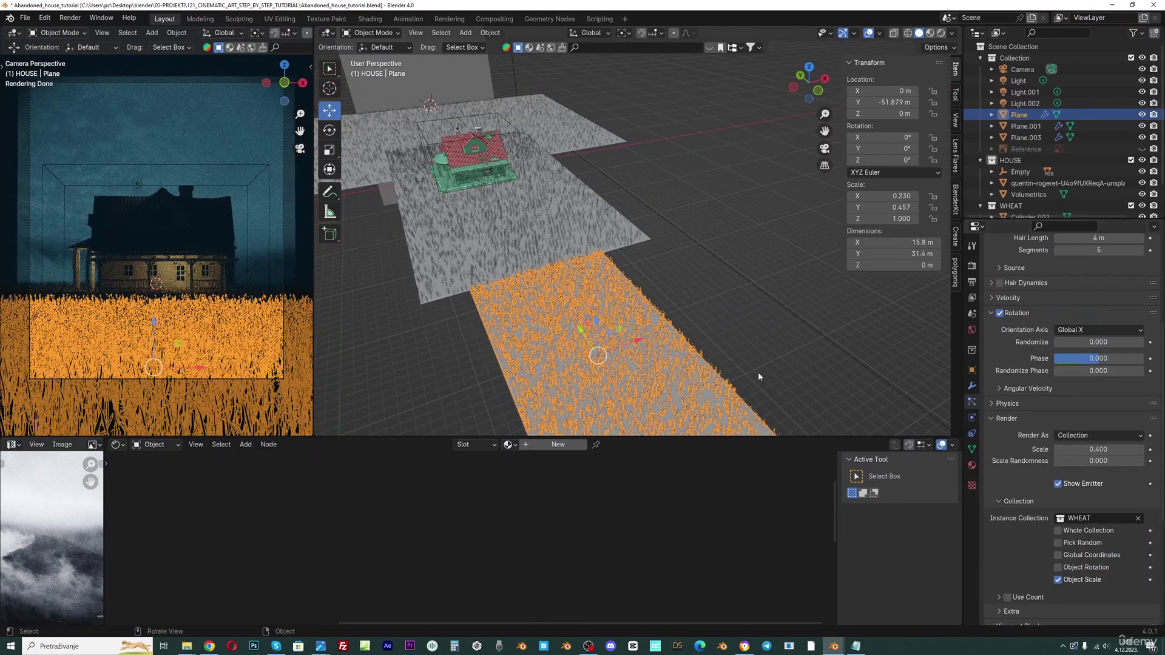
{"action": "left_click_drag", "start_coordinate": [1098, 449], "coordinate": [1143, 449]}
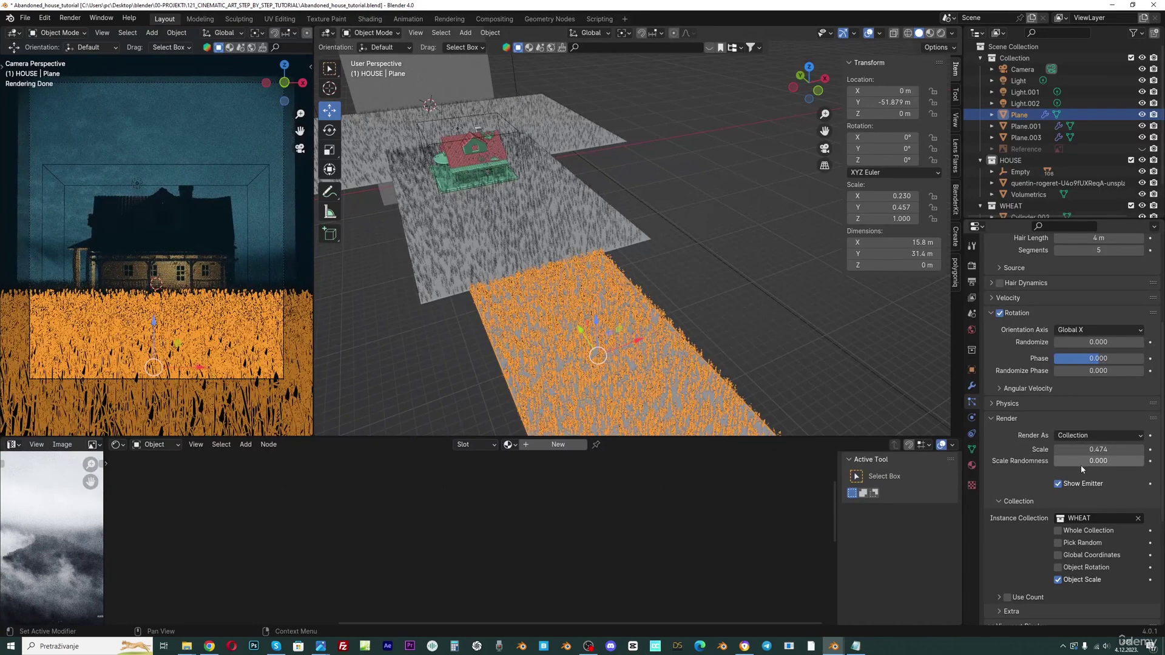
Step: Set the wheat particles' scale randomness to 0.149, checking the stalks up close
{"action": "left_click_drag", "start_coordinate": [1080, 464], "coordinate": [1092, 465]}
{"action": "scroll", "coordinate": [563, 323], "scroll_direction": "up", "scroll_amount": 3}
{"action": "middle_click_drag", "start_coordinate": [563, 322], "coordinate": [567, 296]}
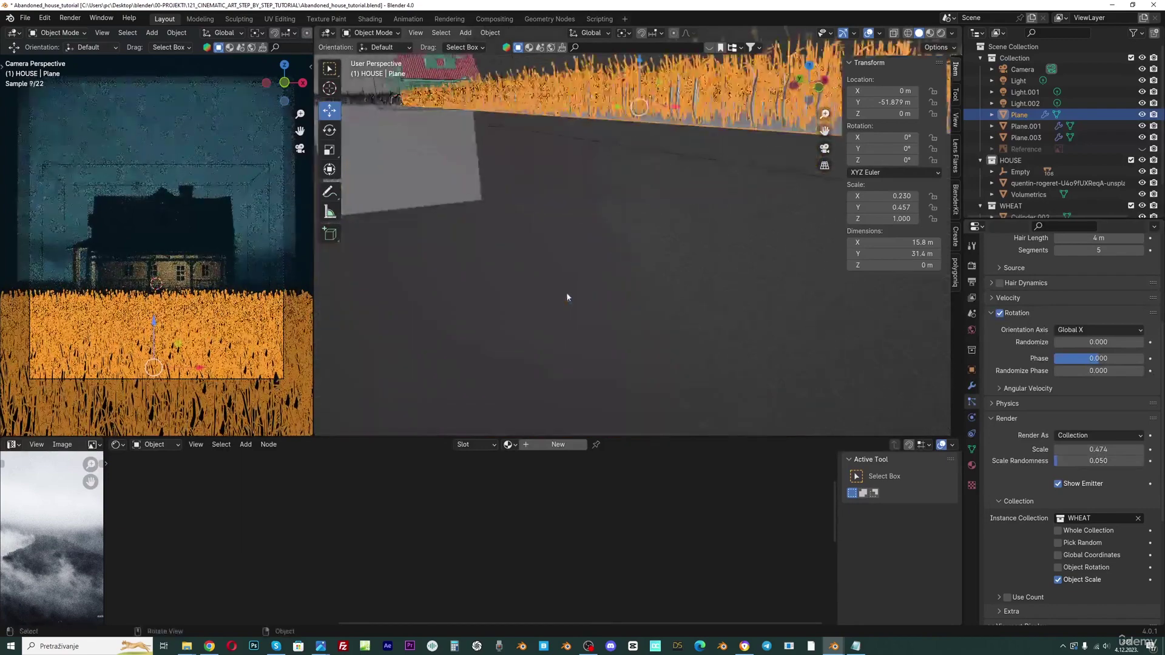
{"action": "scroll", "coordinate": [568, 297], "scroll_direction": "down", "scroll_amount": 5}
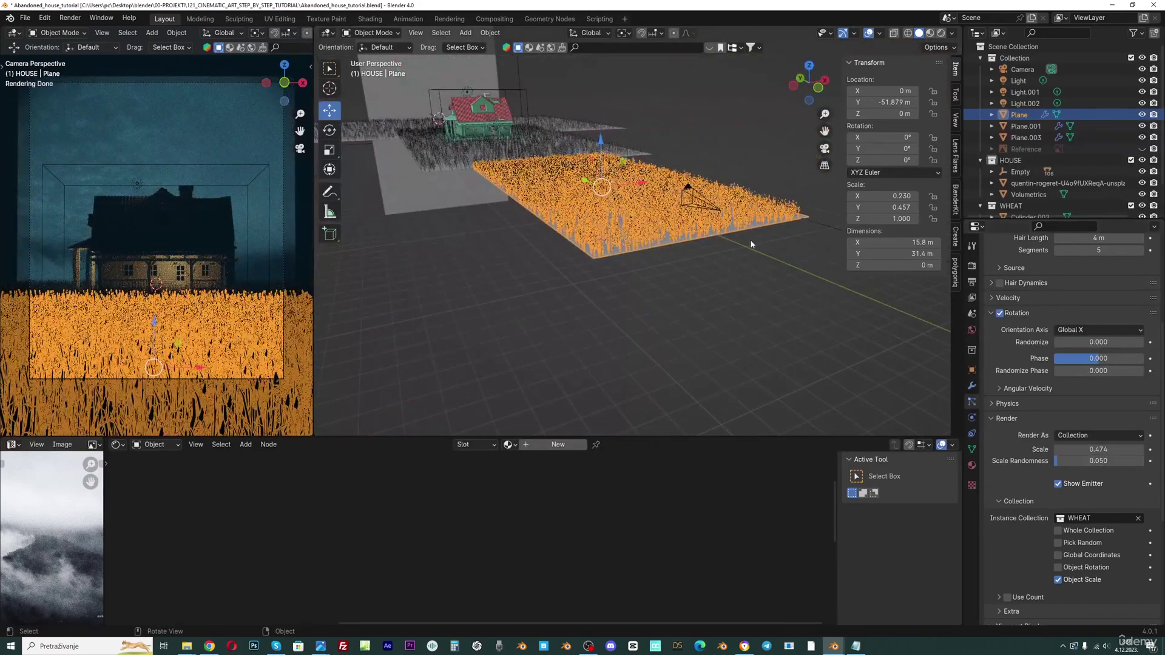
{"action": "scroll", "coordinate": [661, 245], "scroll_direction": "up", "scroll_amount": 5}
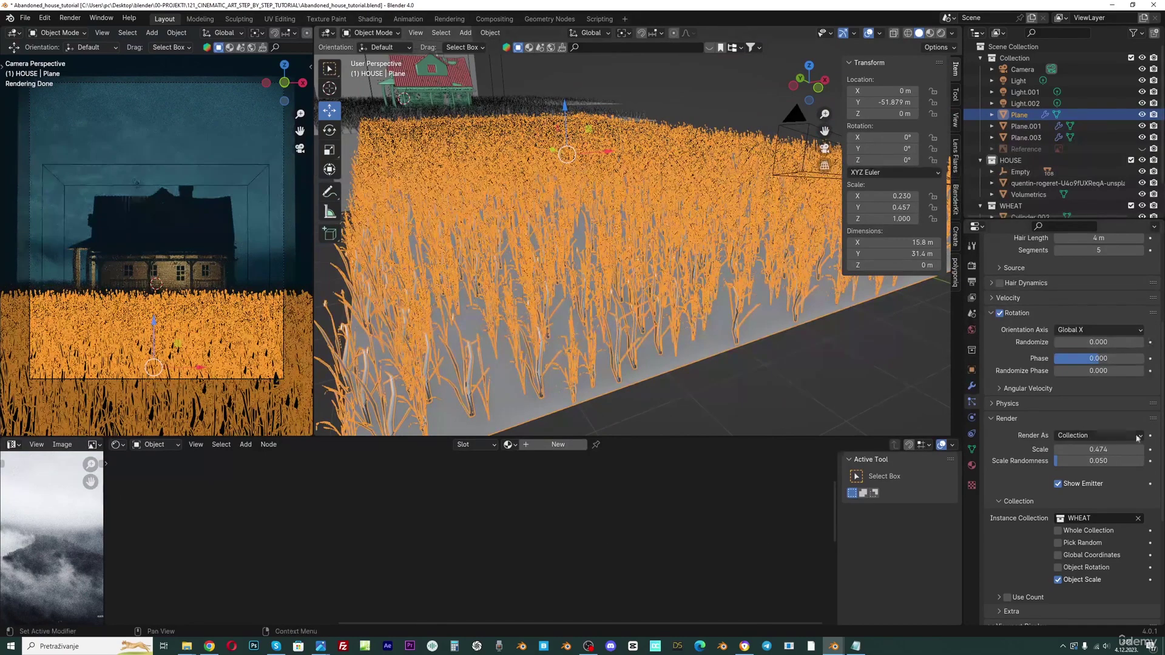
{"action": "left_click_drag", "start_coordinate": [1092, 460], "coordinate": [1047, 461]}
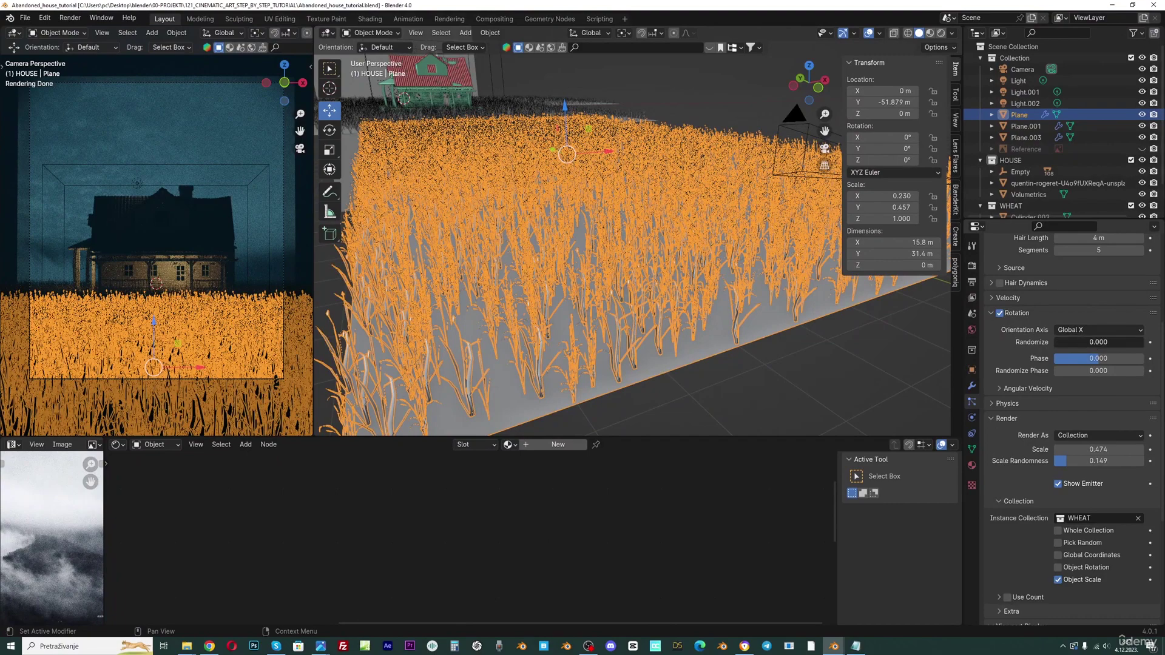
Step: Randomize the wheat particles' rotation by 0.166 and their phase by 0.021
{"action": "mouse_move", "coordinate": [1086, 341]}
{"action": "left_mouse_down"}
{"action": "mouse_move", "coordinate": [1122, 341]}
{"action": "mouse_move", "coordinate": [1054, 342]}
{"action": "mouse_move", "coordinate": [1065, 341]}
{"action": "left_mouse_up"}
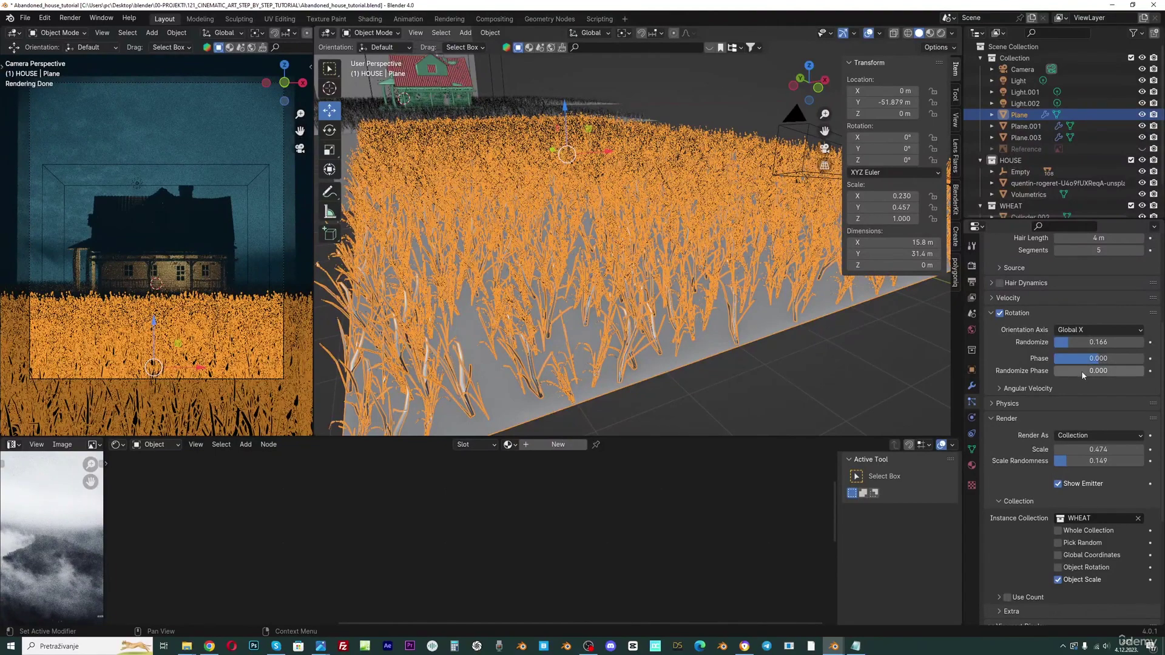
{"action": "left_click_drag", "start_coordinate": [1080, 370], "coordinate": [1082, 370]}
Step: Set the number of emitted wheat particles to 4500 and deselect the plane
{"action": "scroll", "coordinate": [1070, 379], "scroll_direction": "up", "scroll_amount": 5}
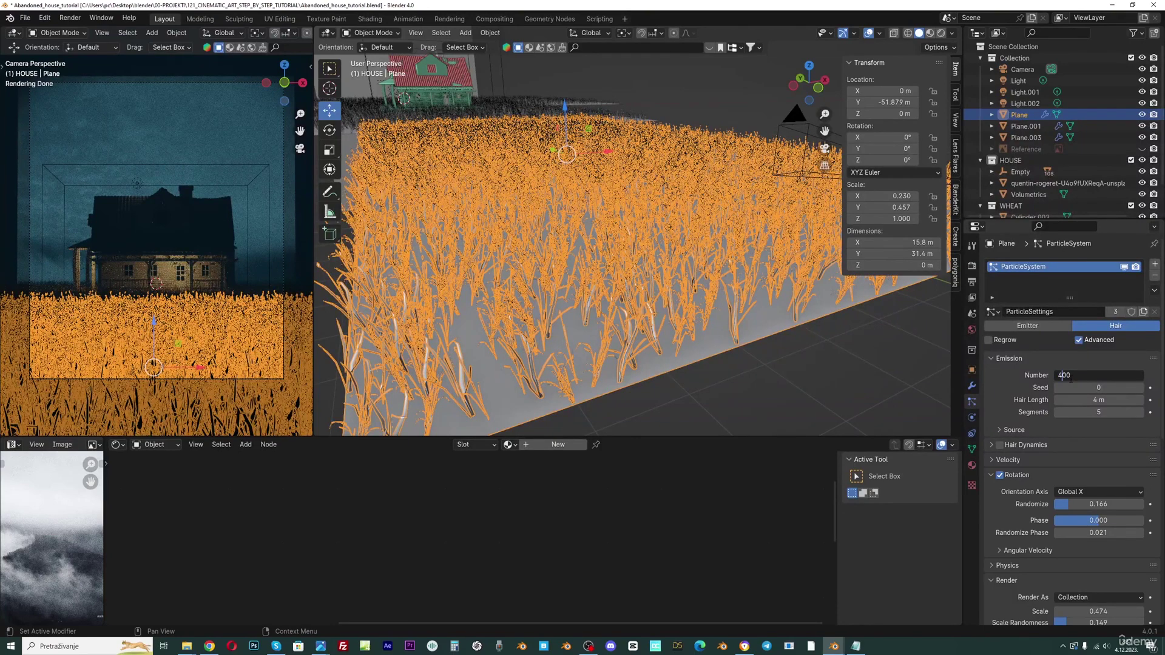
{"action": "key", "text": "Return"}
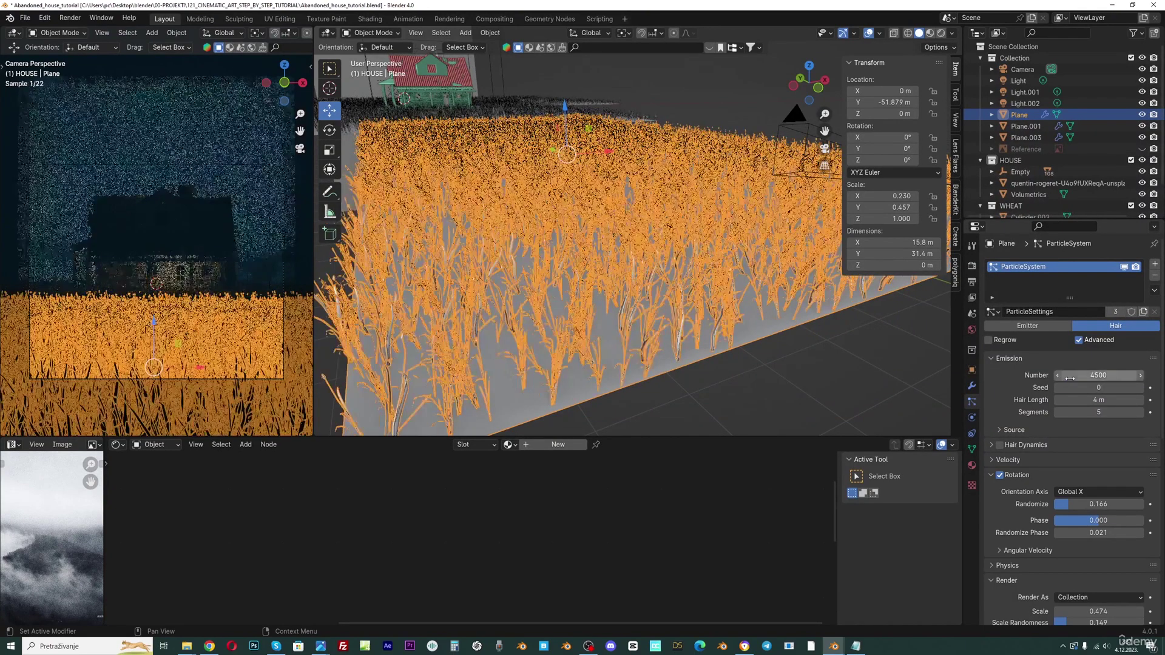
{"action": "left_click", "coordinate": [698, 91]}
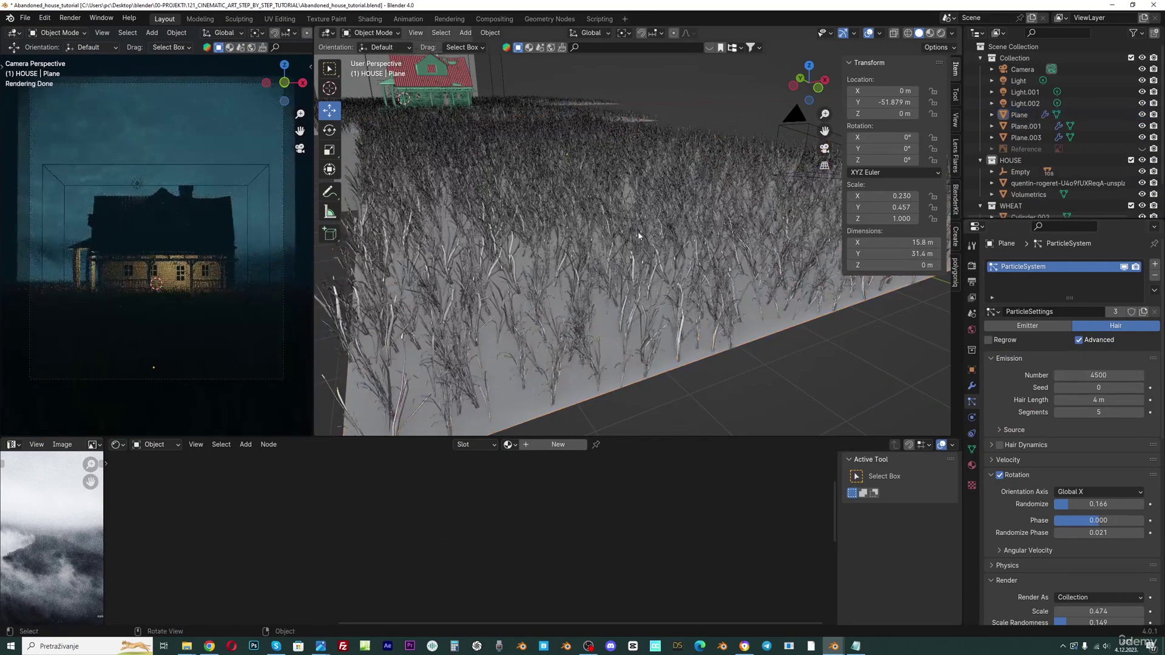
Step: Shift the camera-side wheat plane along Y and rescale it along the same axis
{"action": "left_click", "coordinate": [676, 247]}
{"action": "scroll", "coordinate": [675, 247], "scroll_direction": "down", "scroll_amount": 5}
{"action": "middle_click_drag", "start_coordinate": [676, 246], "coordinate": [636, 276]}
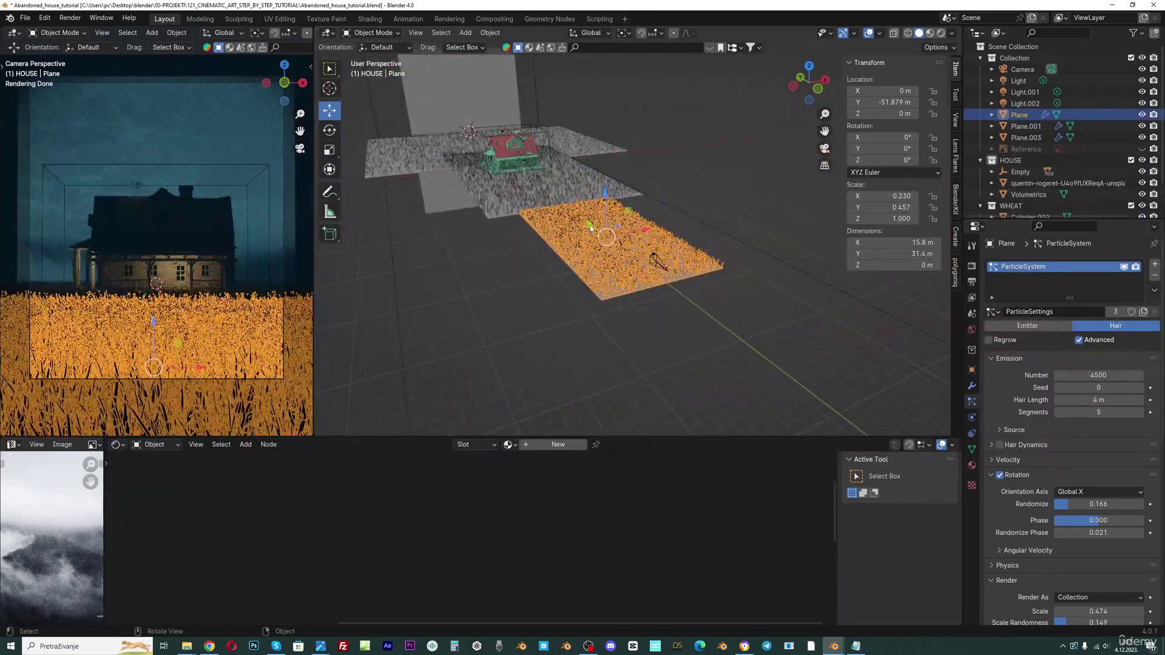
{"action": "key", "text": "g"}
{"action": "key", "text": "y"}
{"action": "key", "text": "Return"}
{"action": "key", "text": "s"}
{"action": "key", "text": "y"}
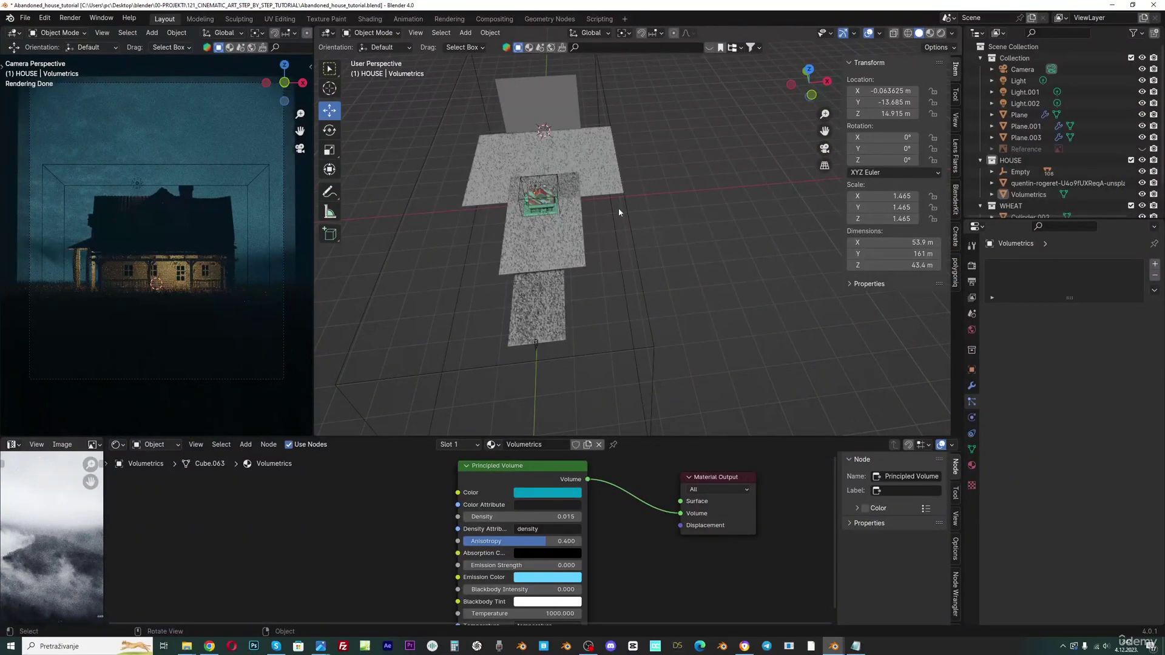
Step: Change the scene's color management view transform to AgX
{"action": "left_click", "coordinate": [972, 265]}
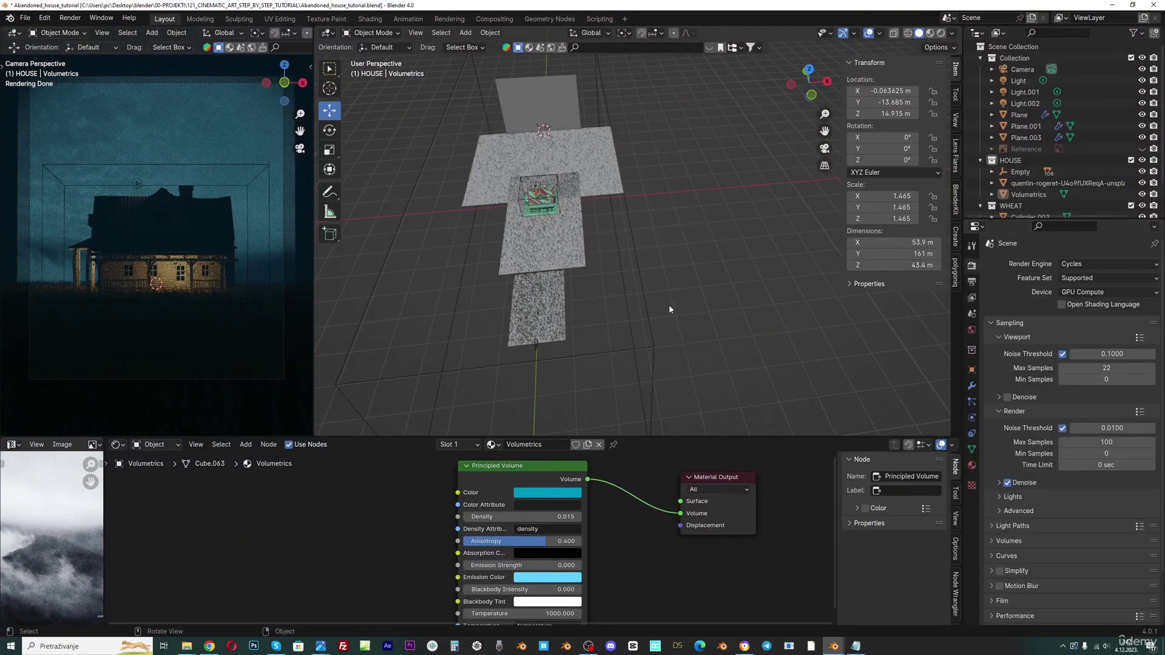
{"action": "middle_click_drag", "start_coordinate": [807, 185], "coordinate": [858, 258], "text": "shift"}
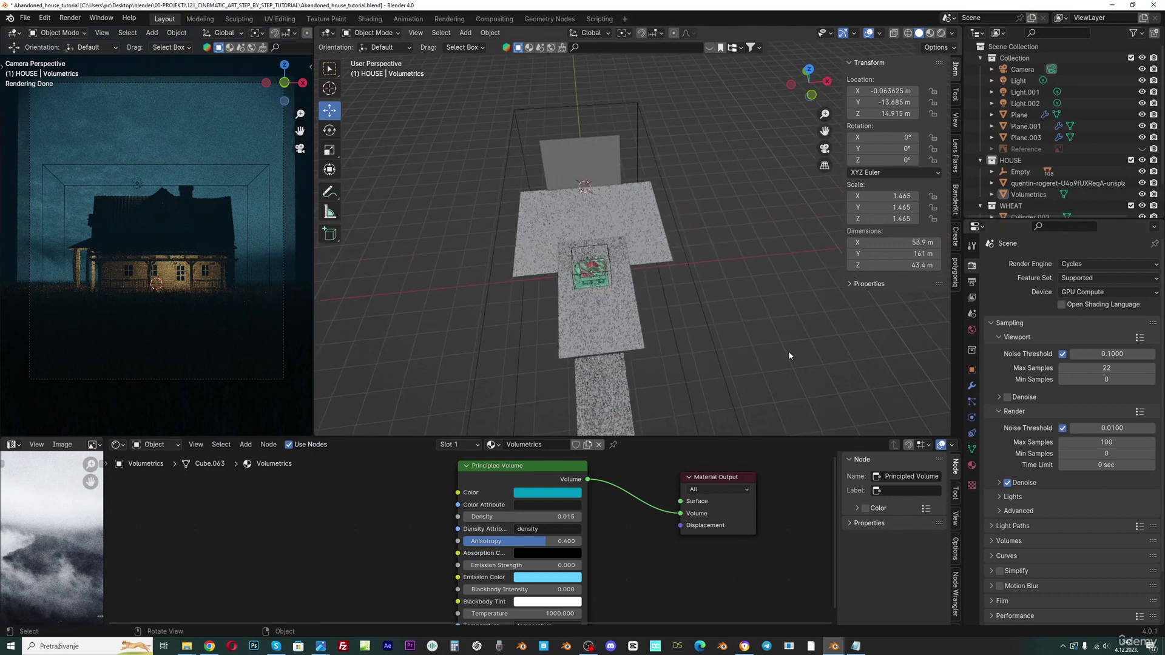
{"action": "scroll", "coordinate": [1027, 468], "scroll_direction": "down", "scroll_amount": 3}
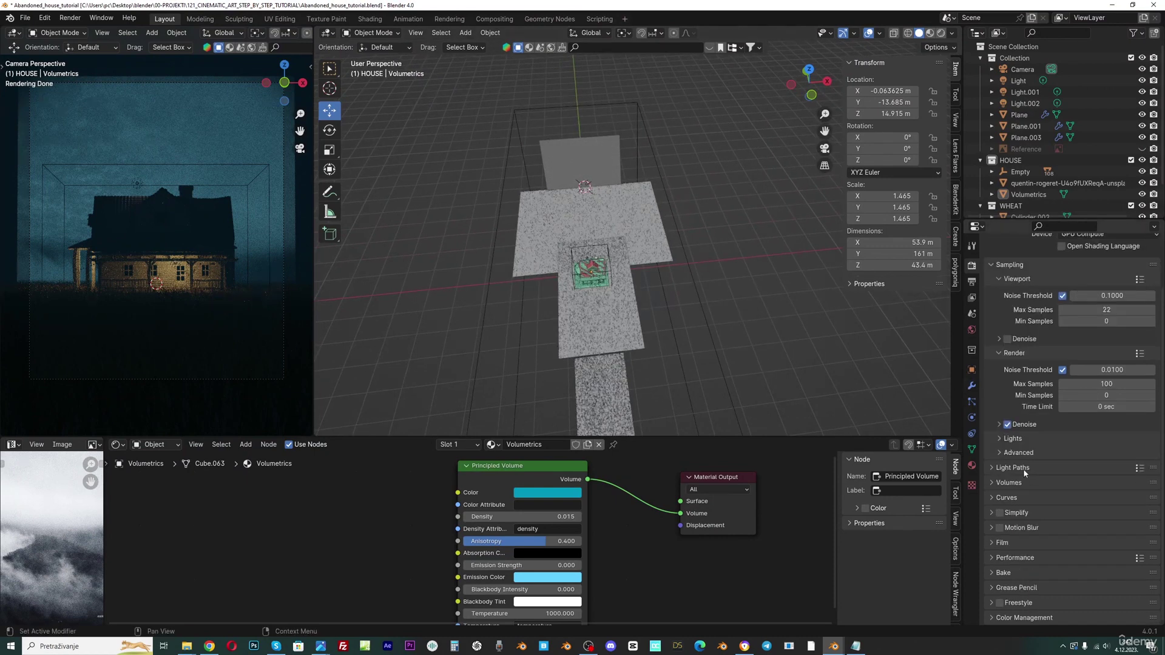
{"action": "left_click", "coordinate": [1010, 617]}
{"action": "scroll", "coordinate": [1057, 551], "scroll_direction": "down", "scroll_amount": 5}
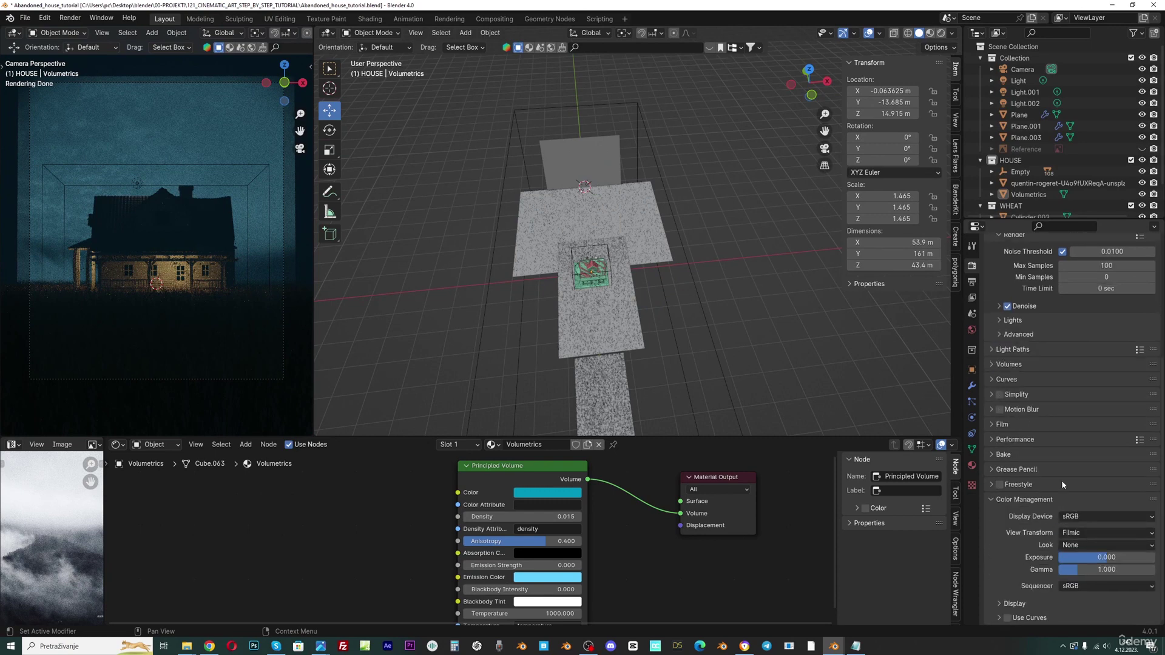
{"action": "left_click", "coordinate": [1083, 534]}
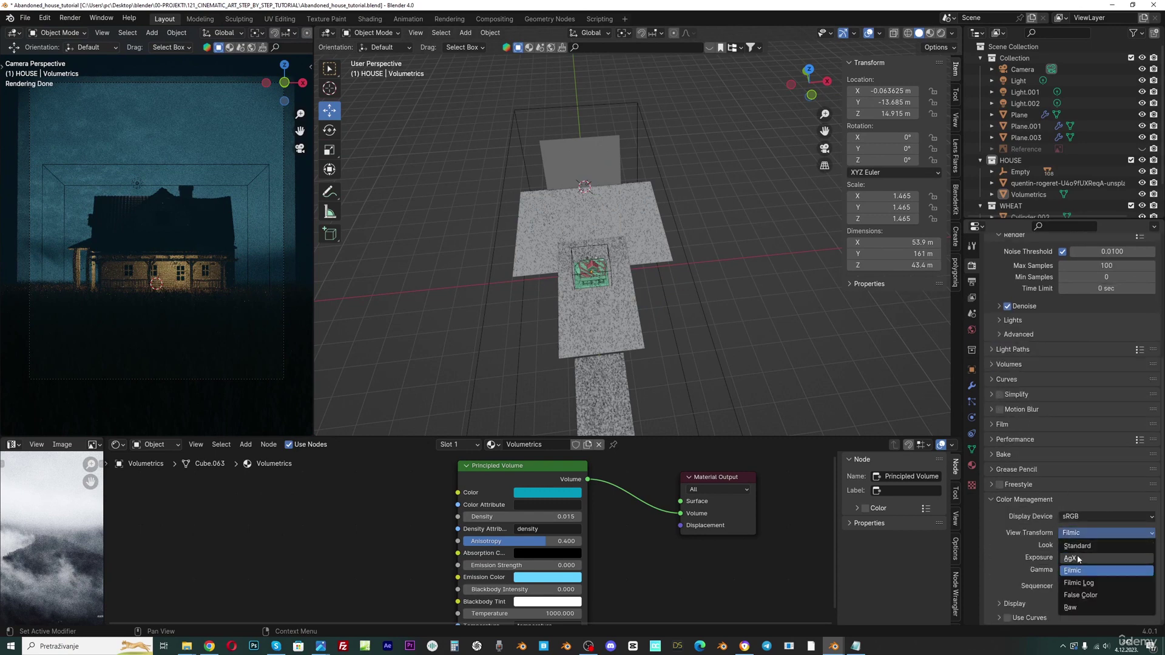
{"action": "left_click", "coordinate": [1078, 559]}
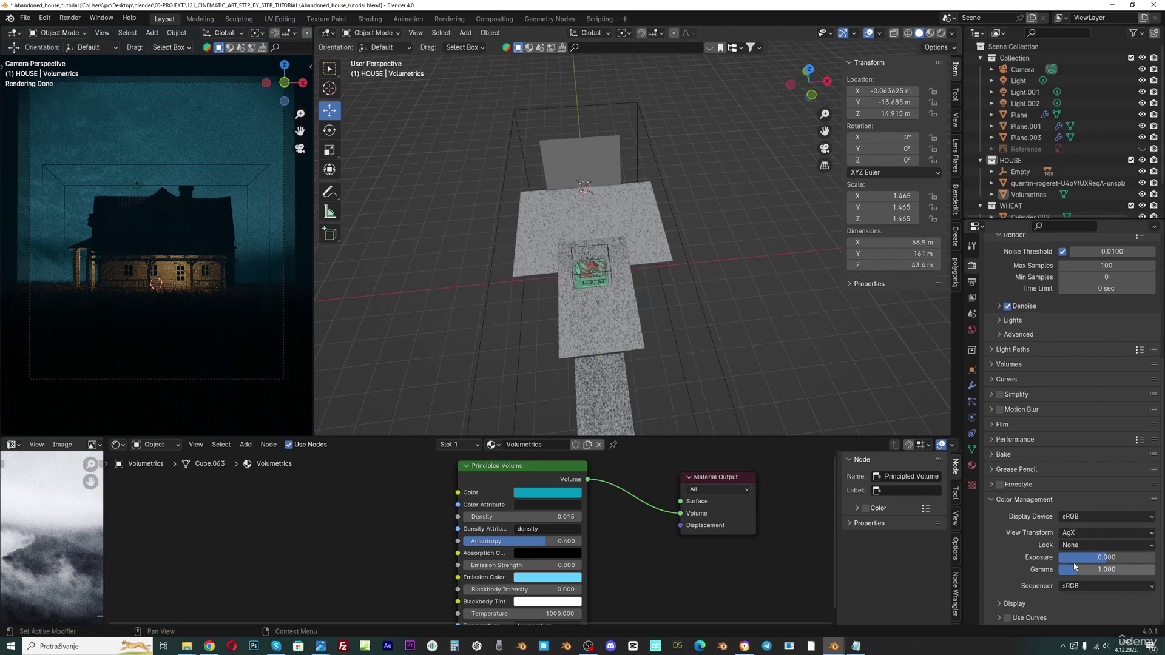
Step: Set the color management gamma to 1.360 and the exposure to 0.037
{"action": "left_click_drag", "start_coordinate": [1073, 561], "coordinate": [1092, 562]}
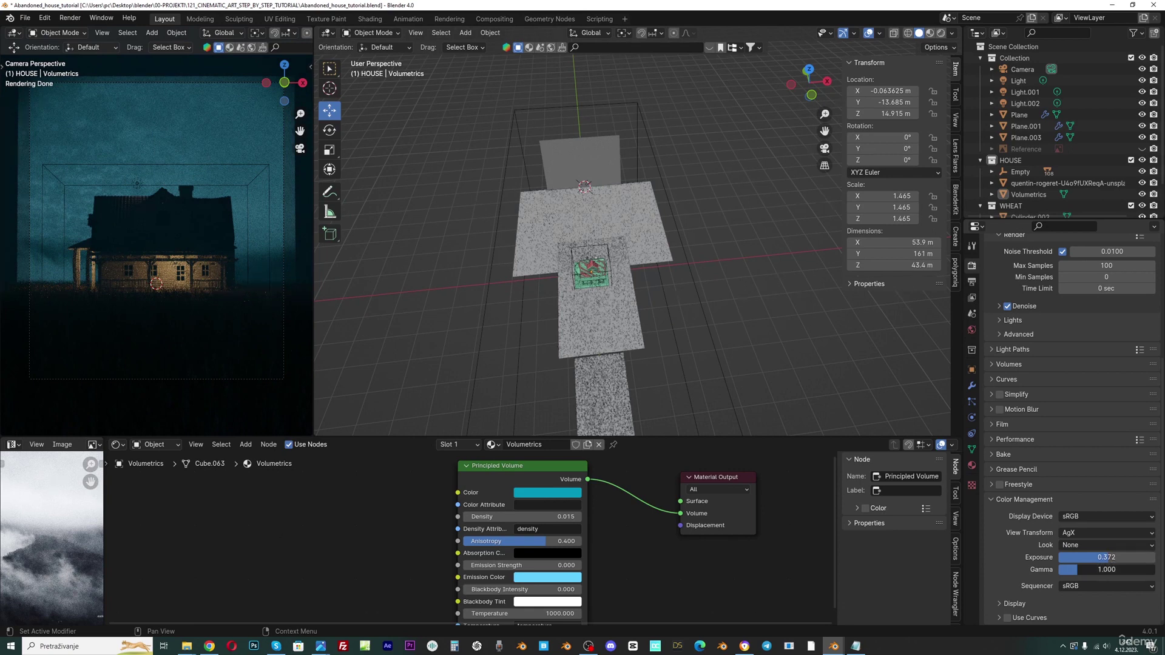
{"action": "left_click_drag", "start_coordinate": [1106, 569], "coordinate": [1114, 569]}
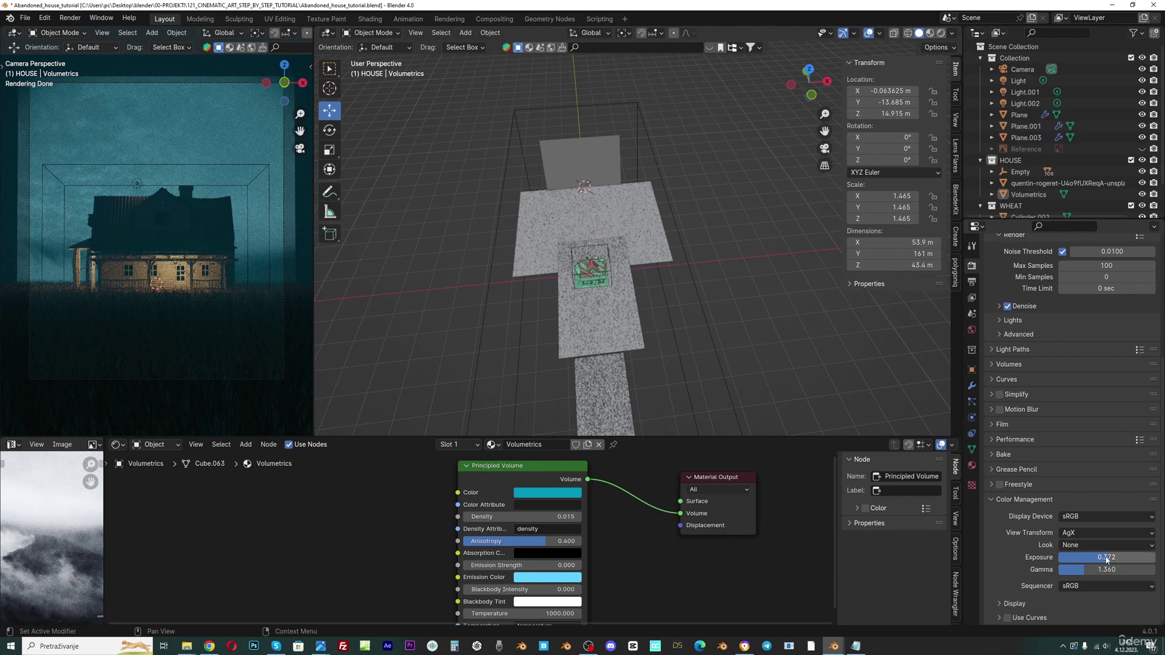
{"action": "left_click_drag", "start_coordinate": [1106, 557], "coordinate": [1098, 557]}
Step: Set the emission strength of the Volumetrics box's Principled Volume shader to 0.0003
{"action": "left_click", "coordinate": [683, 256]}
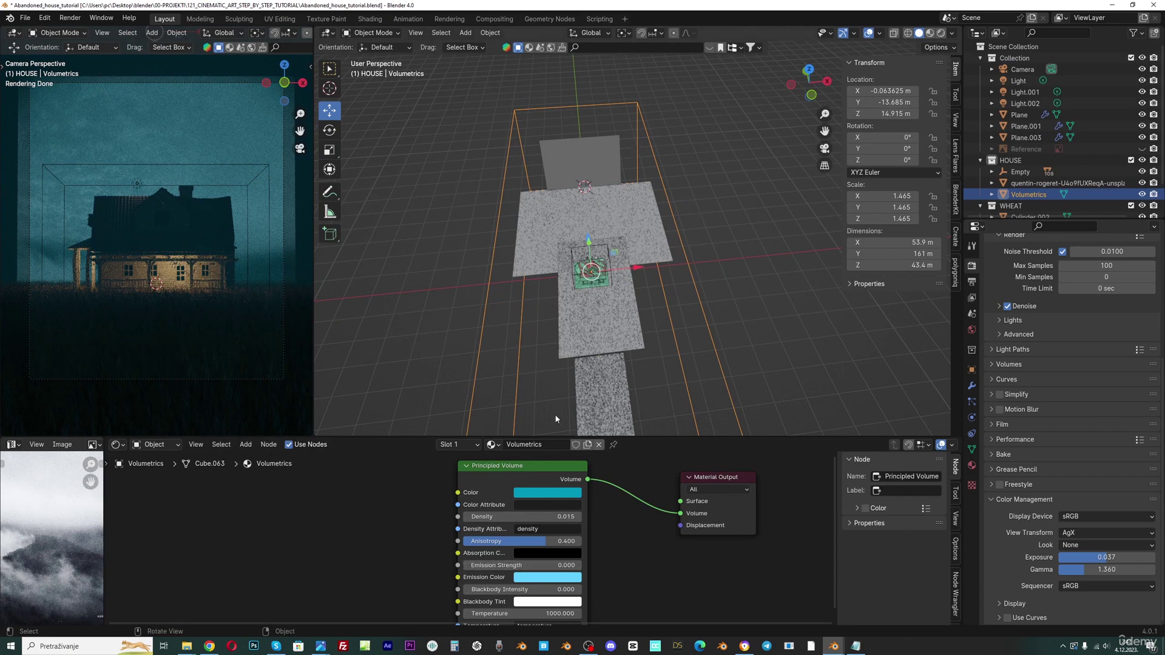
{"action": "left_click", "coordinate": [526, 565]}
{"action": "type", "text": "0.0002"}
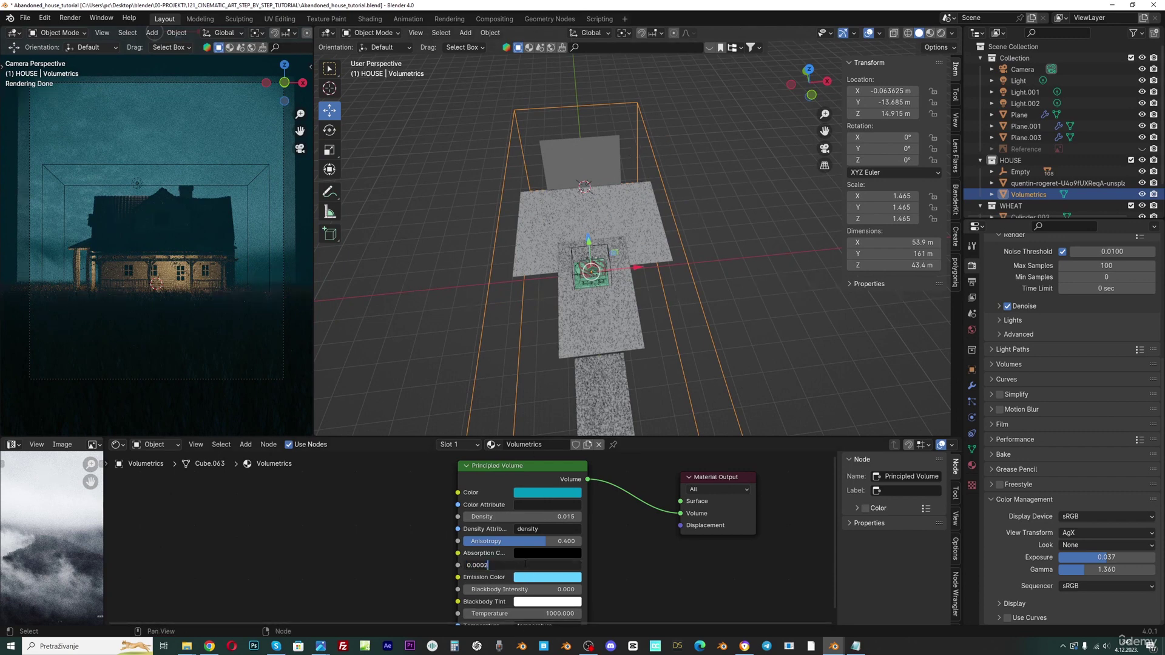
{"action": "key", "text": "BackSpace"}
{"action": "key", "text": "Return"}
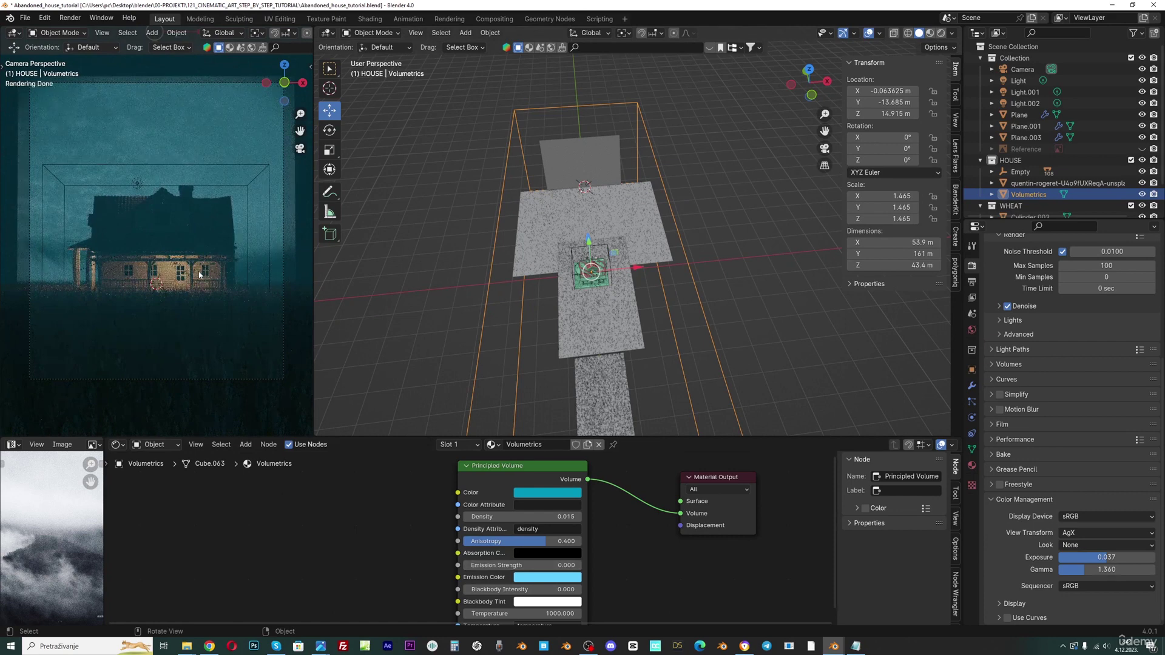
{"action": "left_click", "coordinate": [546, 564]}
{"action": "type", "text": "0.0004"}
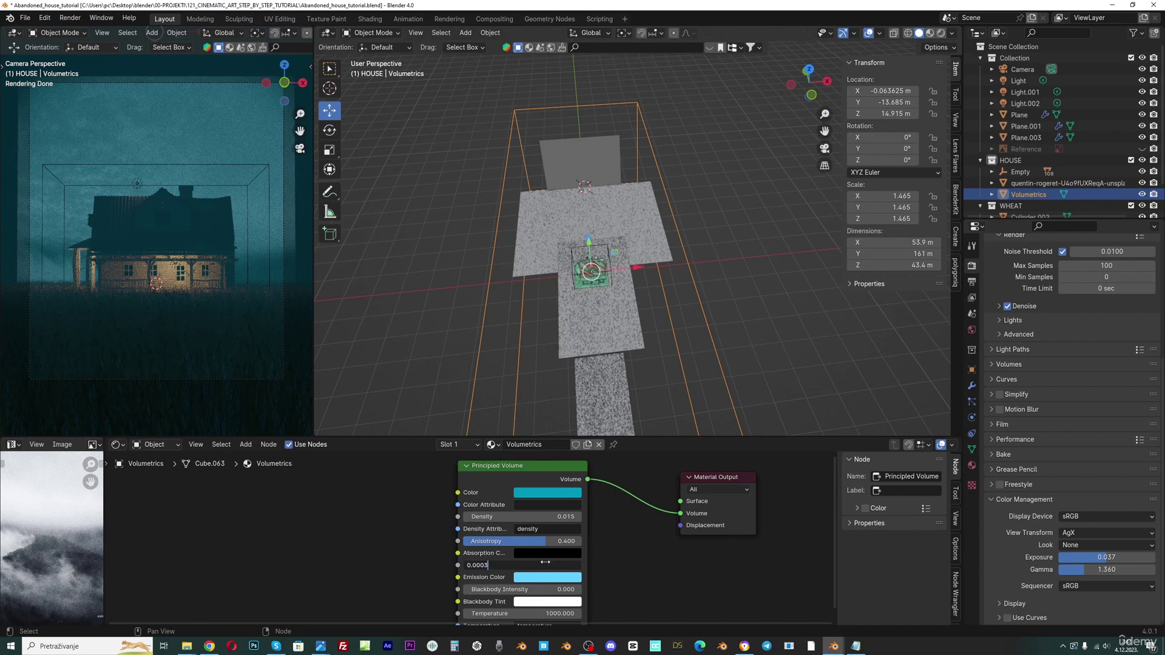
{"action": "key", "text": "Return"}
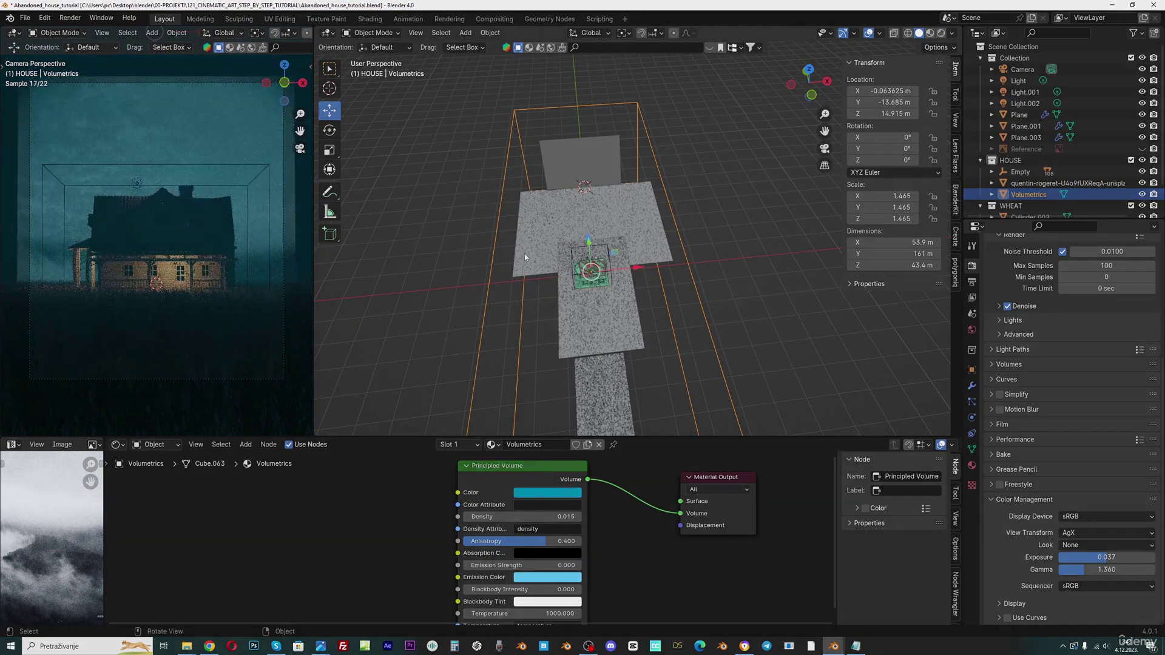